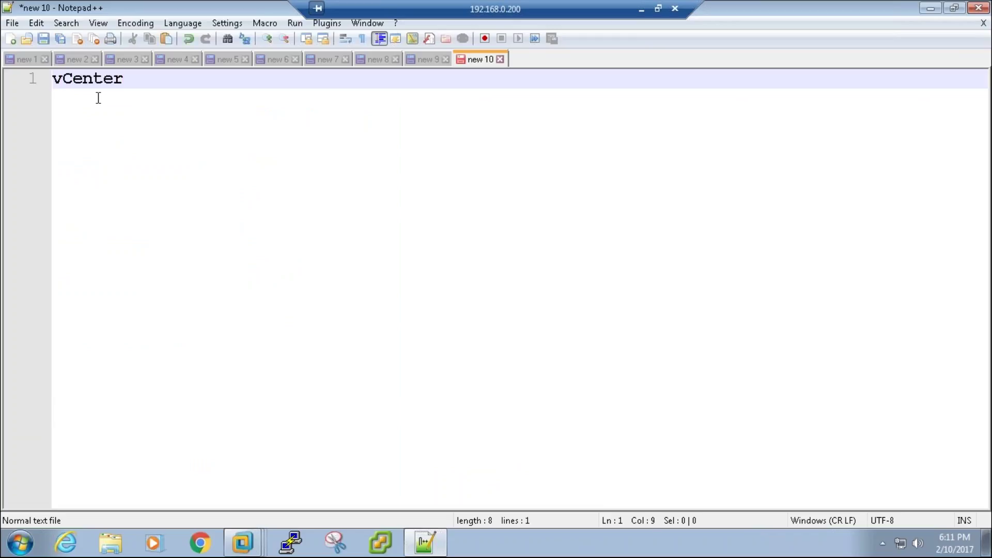
- Complete the title on the first line so it reads "vCenter Server 6.0 Installation"
text(Server Installati)
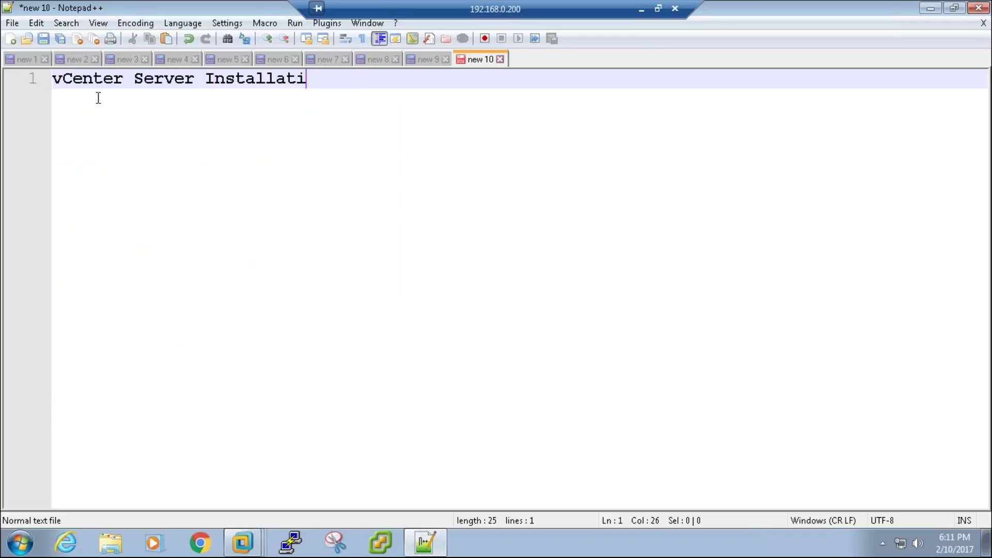
text(on)
text(6.0)
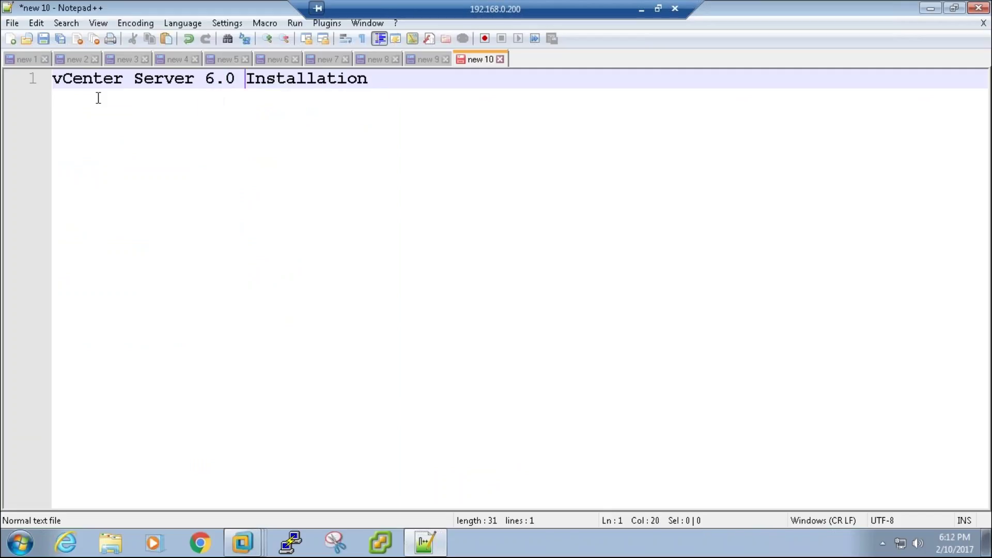
key(End)
text(**********)
key(BackSpace)
key(BackSpace)
key(BackSpace)
key(BackSpace)
key(BackSpace)
key(BackSpace)
key(BackSpace)
key(BackSpace)
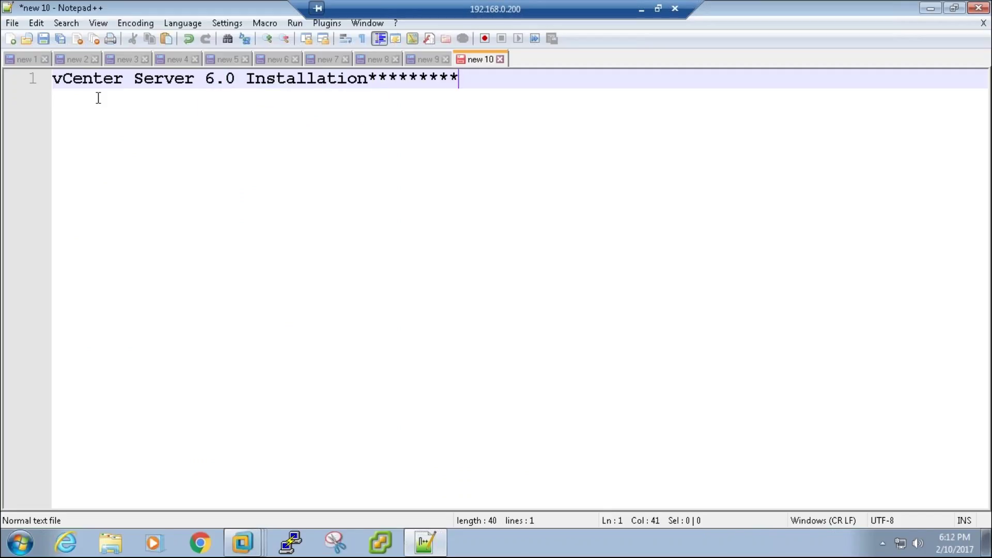
key(BackSpace)
key(BackSpace)
- Underline the title with a row of asterisks on the line below and leave a blank line after it
key(Return)
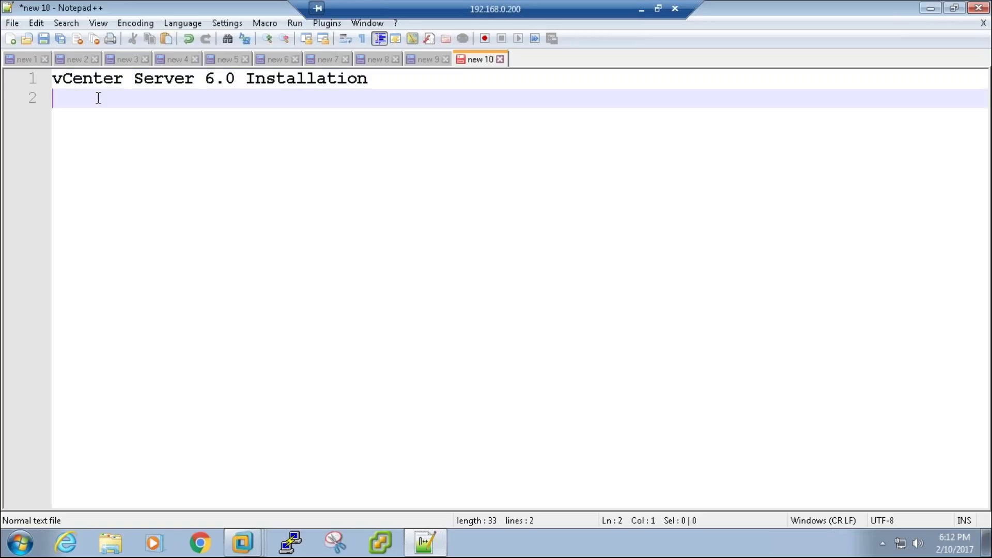
text(***********************************)
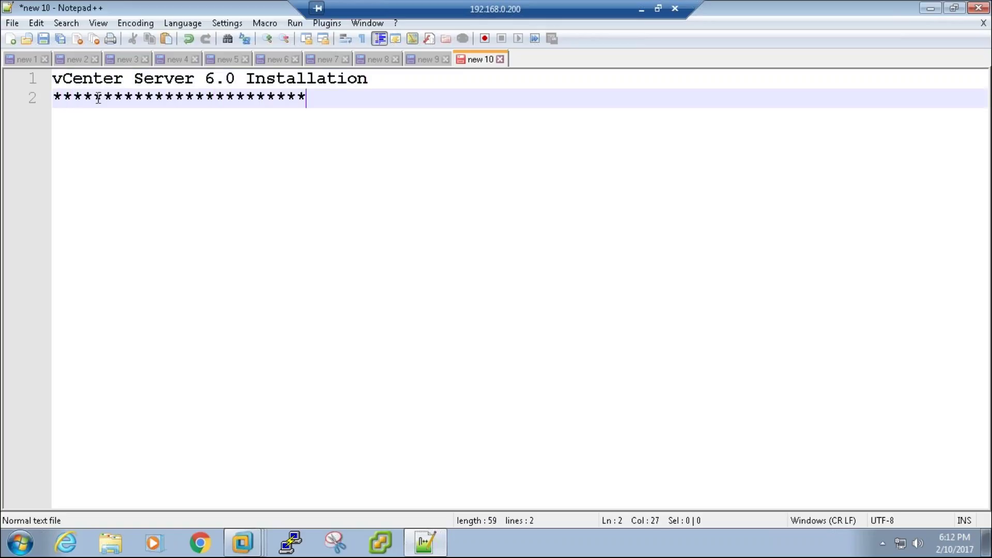
key(Return)
key(Return)
- Enter "1. Server" as the first numbered item
text(1. )
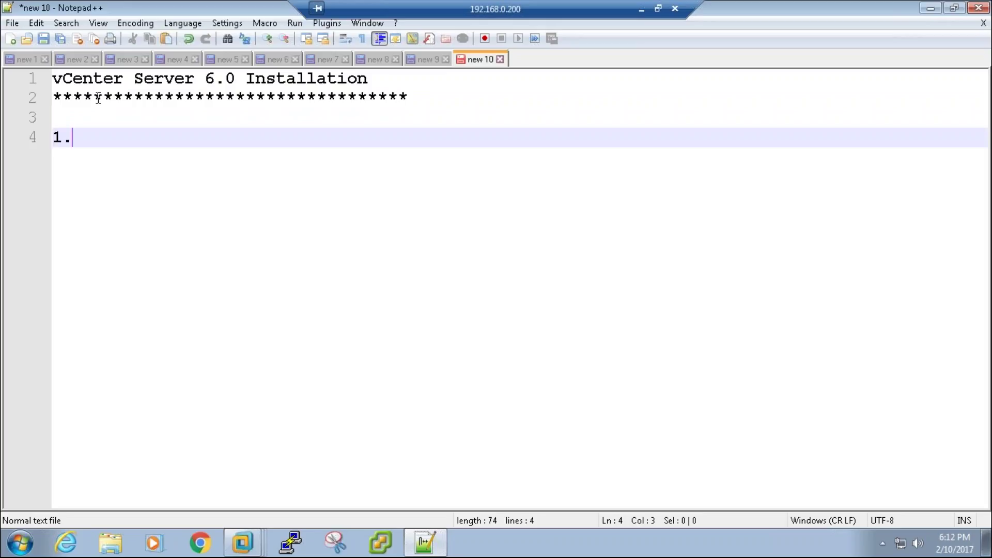
text(Server)
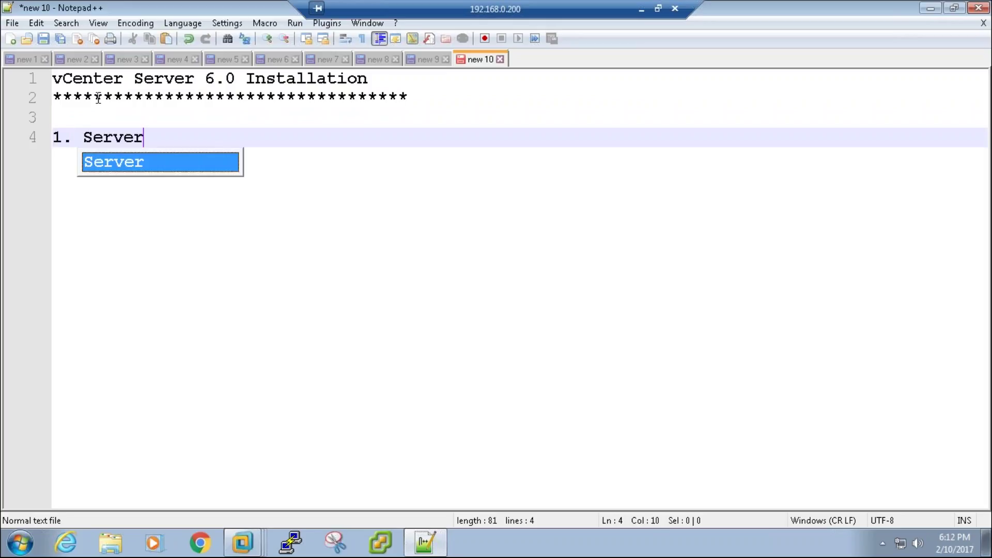
key(BackSpace)
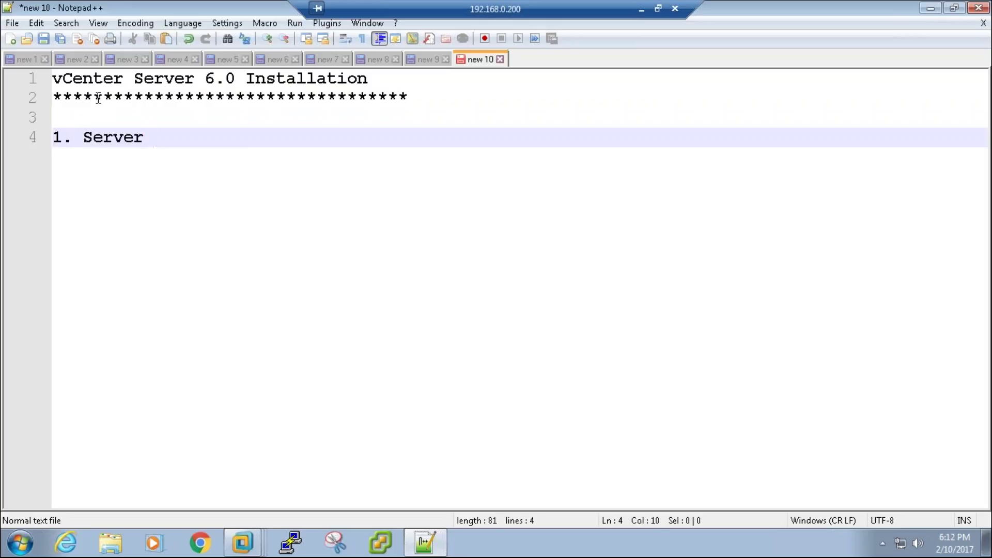
- Add the indented specification line "2cpu, 8gb ram, 60gb hdd, 1nic" beneath the Server item
key(Return)
key(Tab)
text(2)
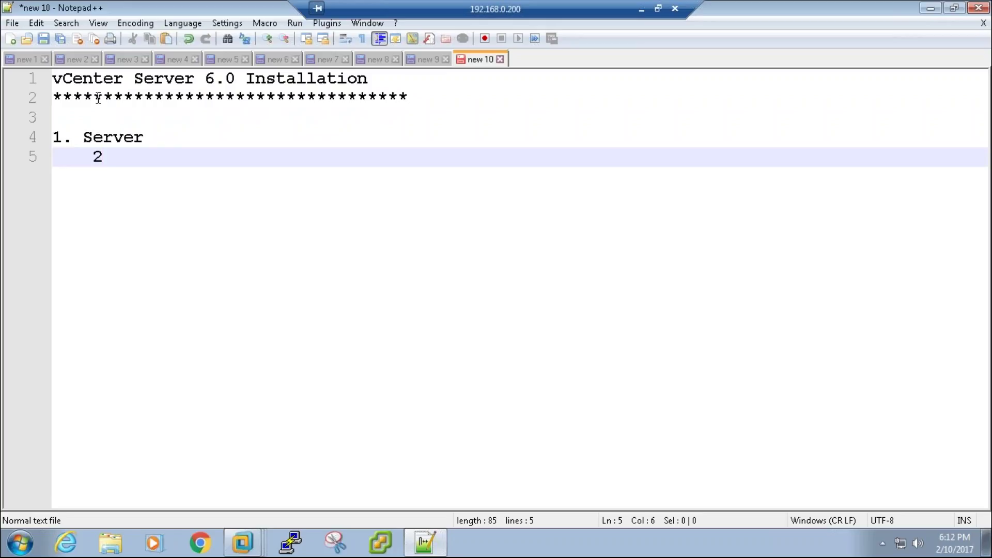
text(cpu, 8gbram)
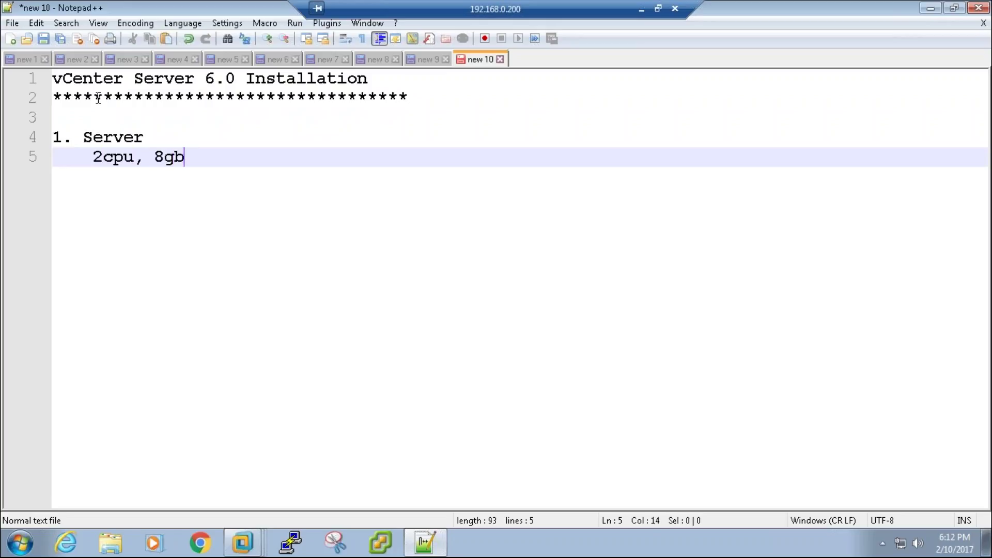
key(BackSpace)
key(BackSpace)
key(BackSpace)
text(ram, 60gb hdd, 1)
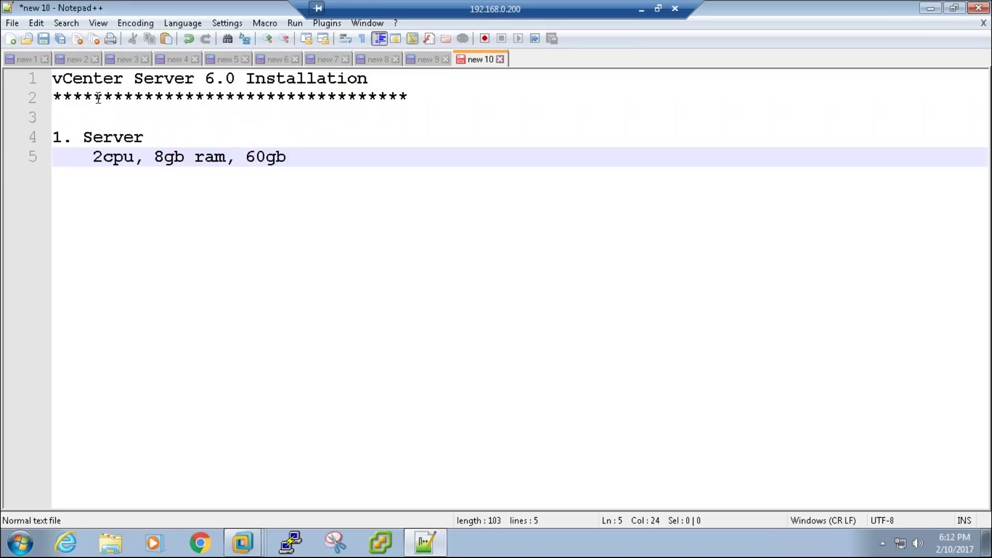
text(nic)
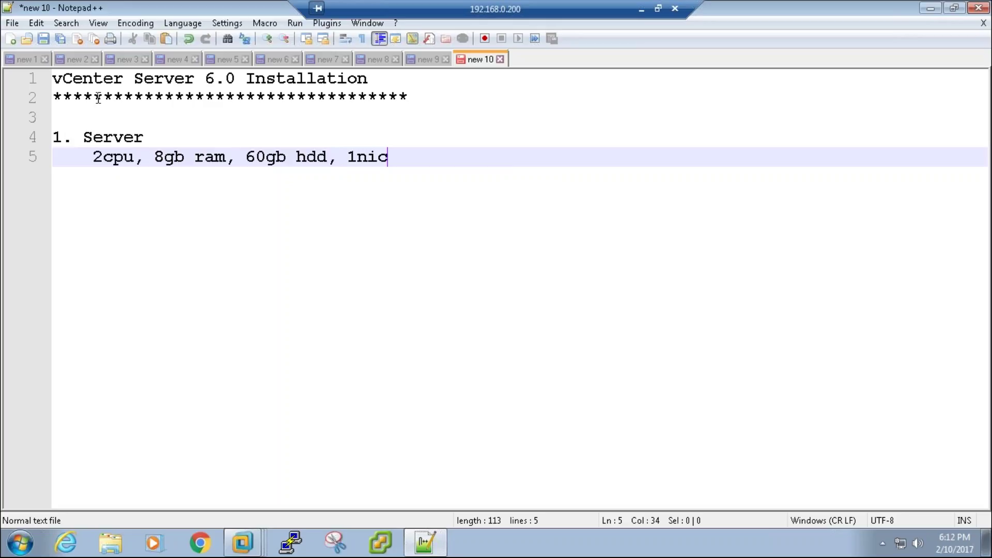
- Add the unindented second item "2. OS: 2012 R2" below the server specification
key(Return)
key(BackSpace)
text(2. )
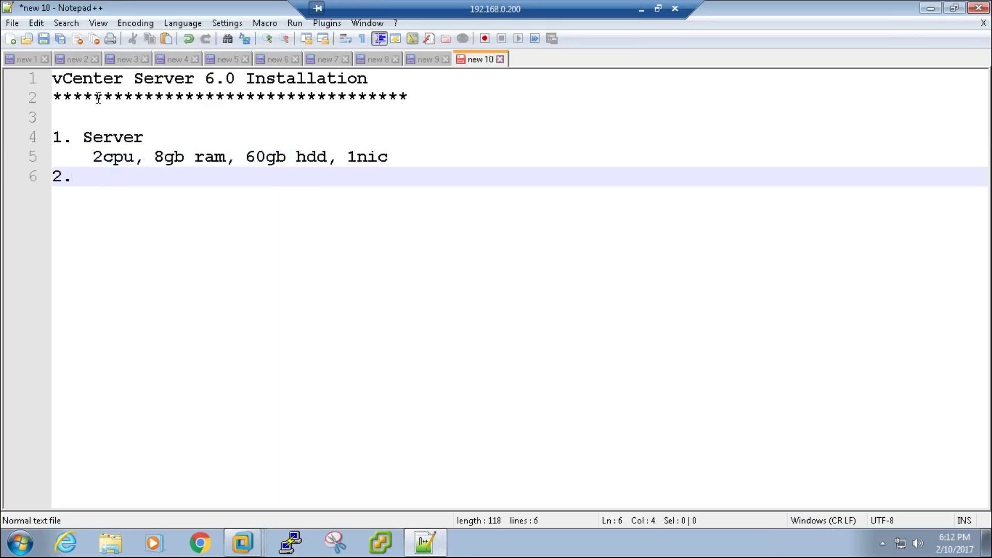
text(so)
key(BackSpace)
key(BackSpace)
text(OS: 2012)
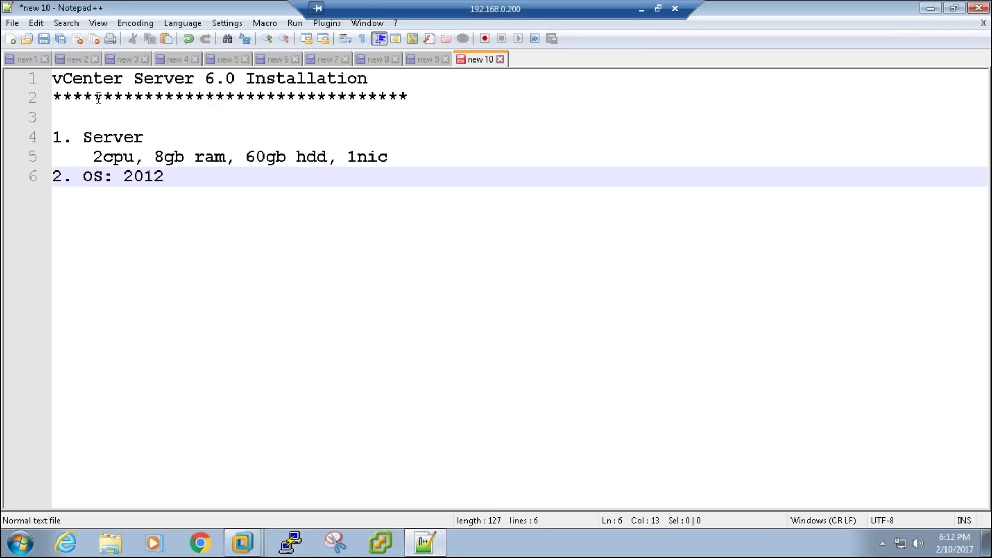
text( R2)
- Insert a blank line between the server specification and the OS item
key(Up)
key(End)
key(Return)
key(Down)
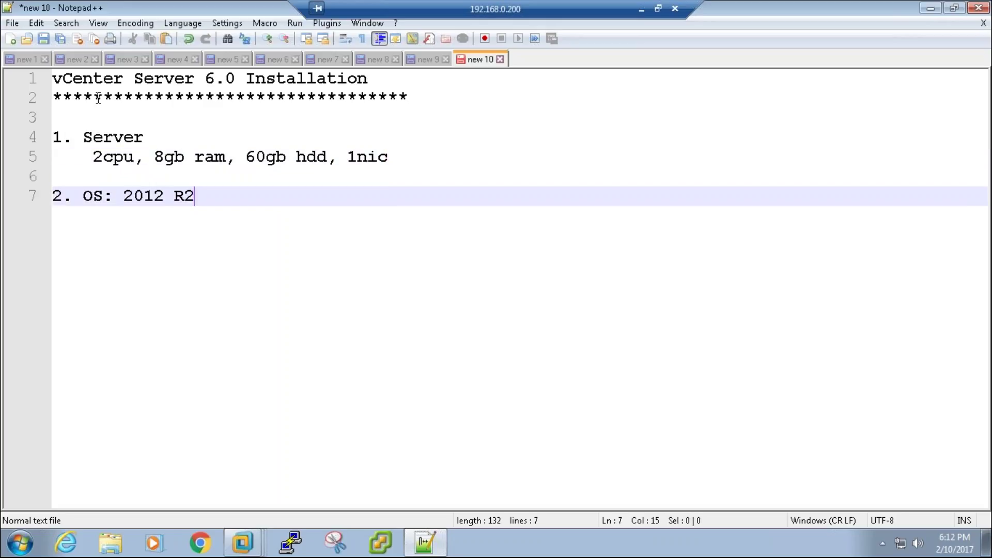
- Start a third numbered item "3." after a blank line below the OS item
key(Return)
key(Return)
text(3.)
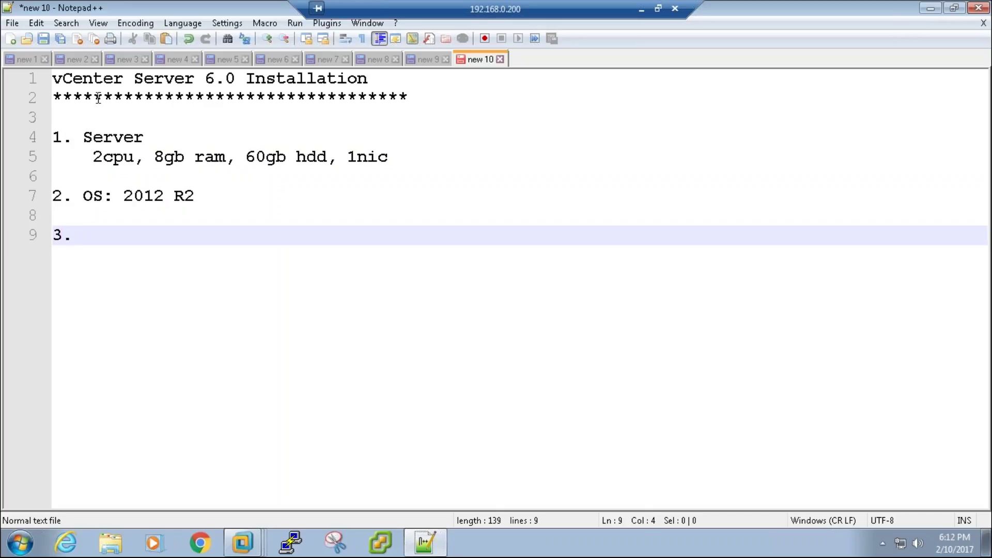
- Switch to VMware Workstation and open the 2K12-TEMPLATE-CIMAGE virtual machine from the SHARED-SERVICES folder
click(930, 9)
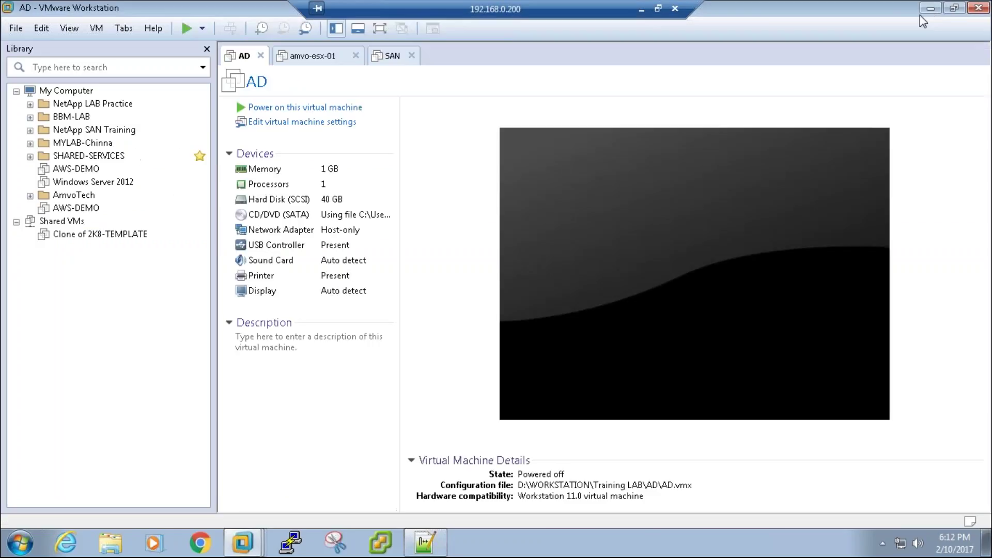
right_click(96, 277)
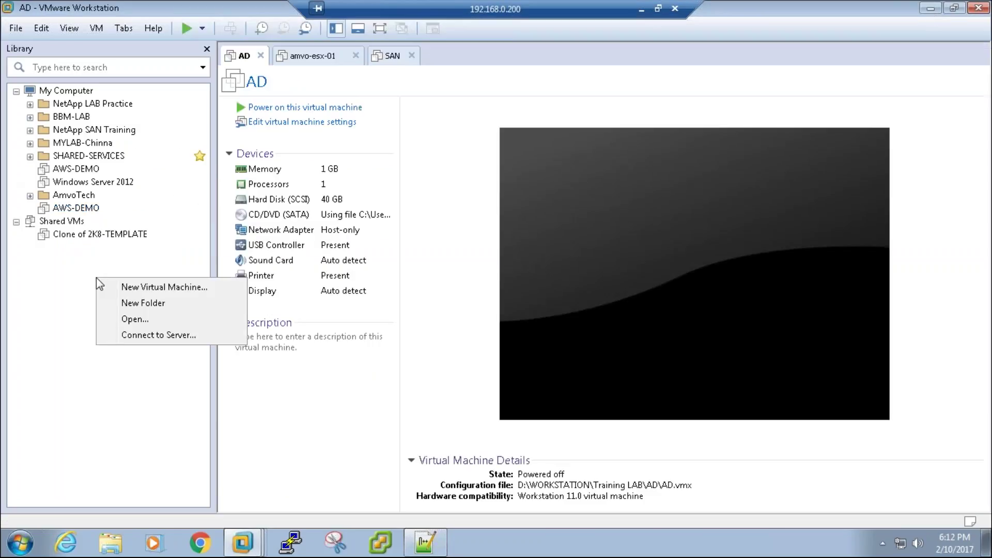
click(65, 275)
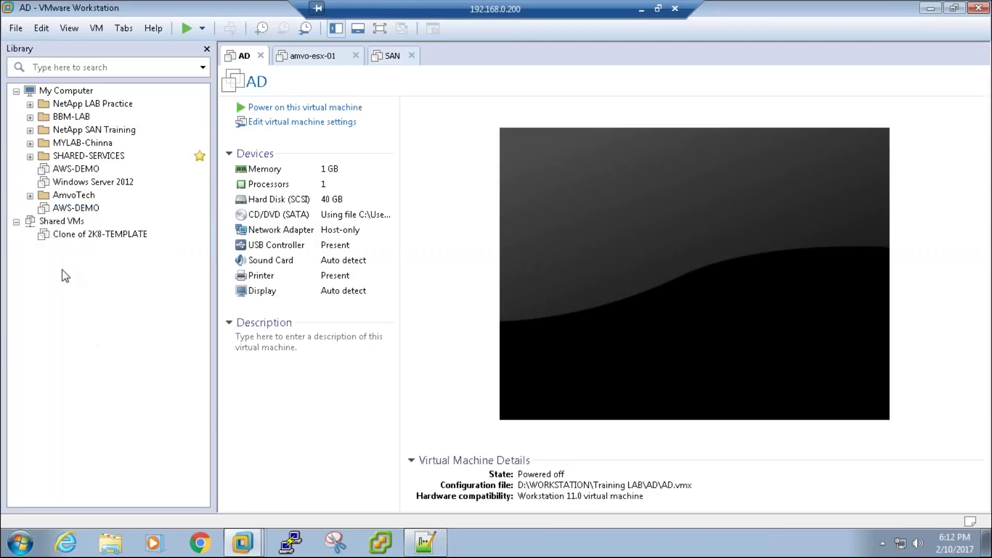
click(30, 156)
click(105, 170)
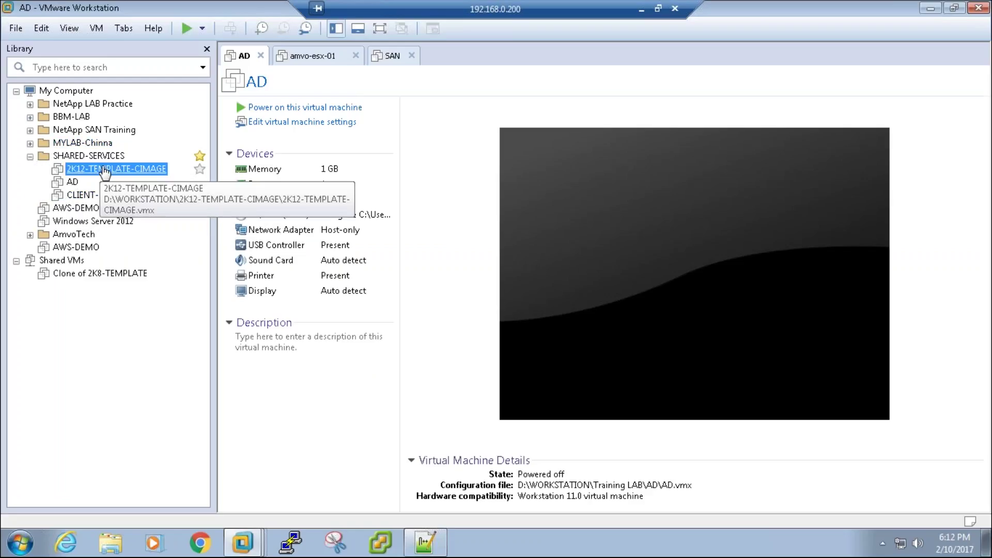
double_click(105, 170)
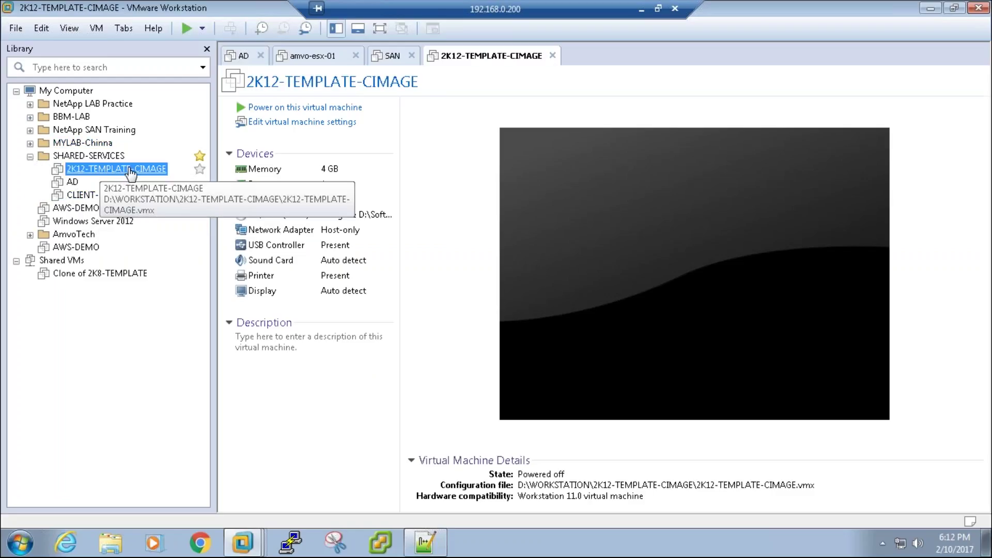
right_click(129, 170)
mouse_move(213, 385)
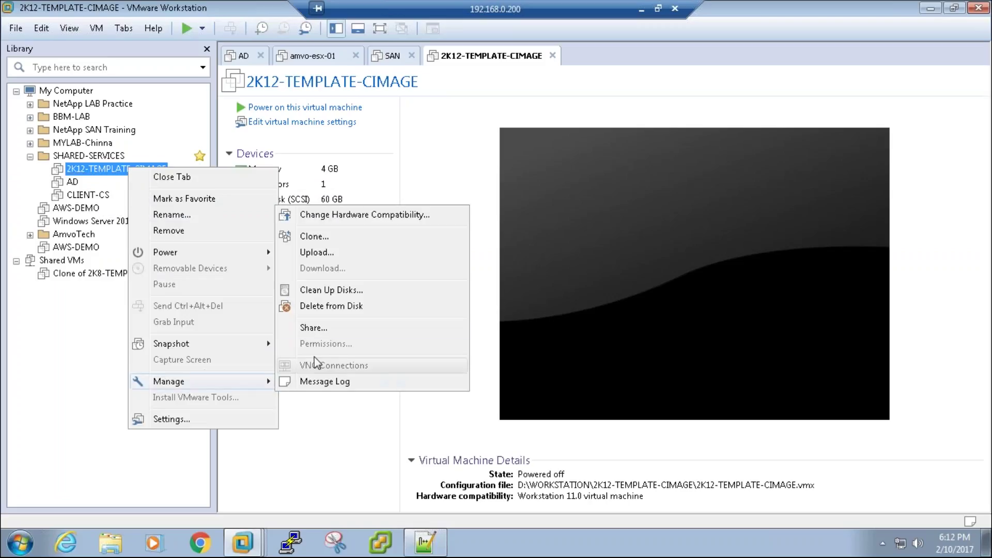
click(310, 236)
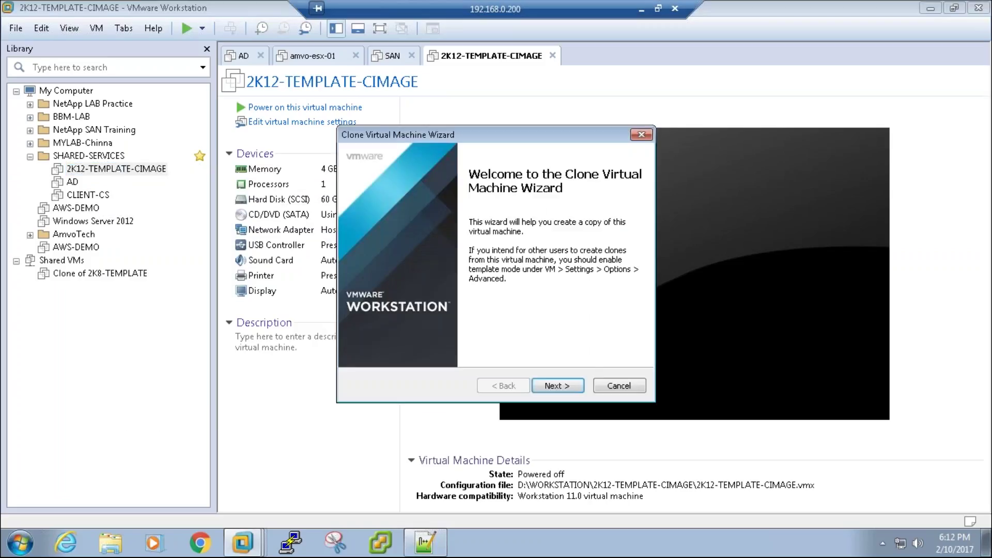
key(Return)
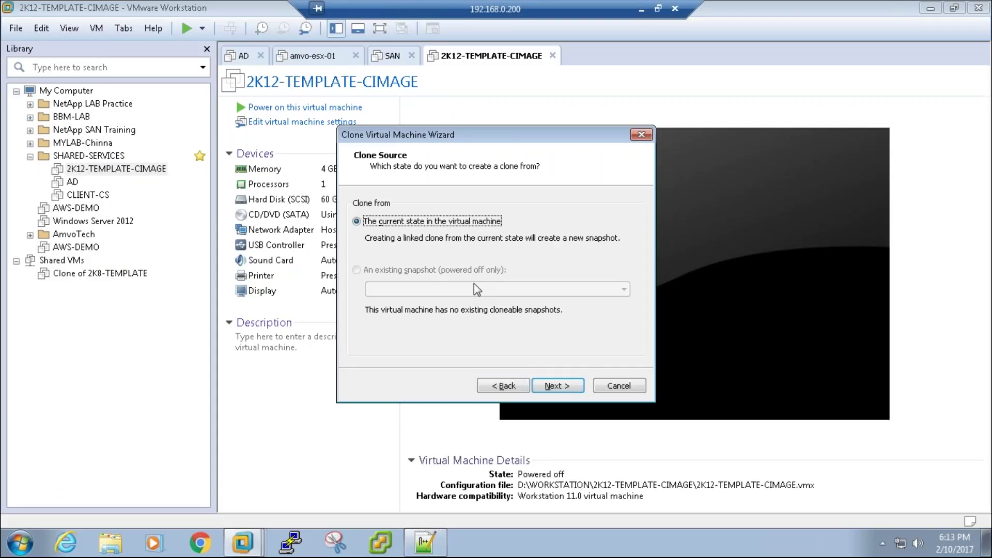
click(618, 385)
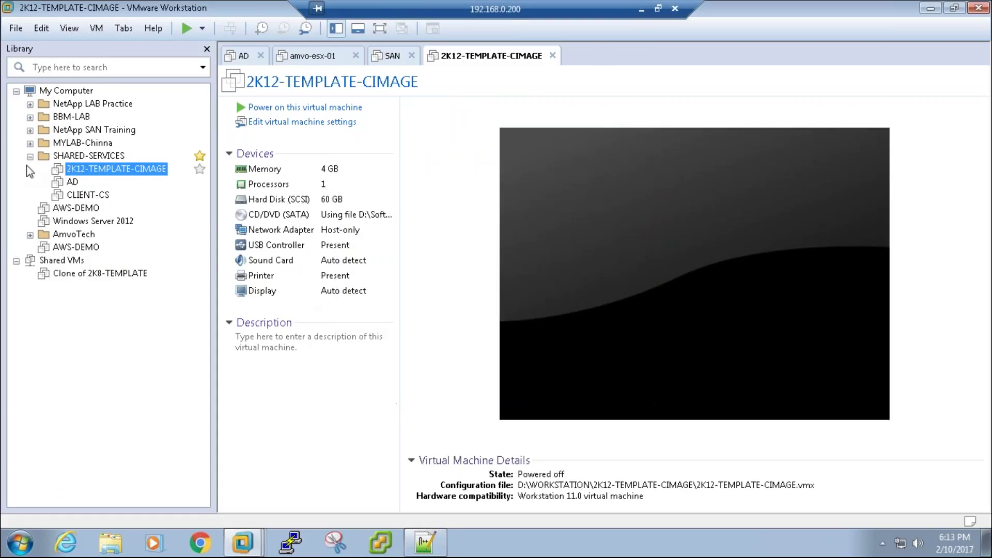
- Start cloning the 2K12-TEMPLATE-CIMAGE virtual machine, using its current state as the clone source
right_click(103, 169)
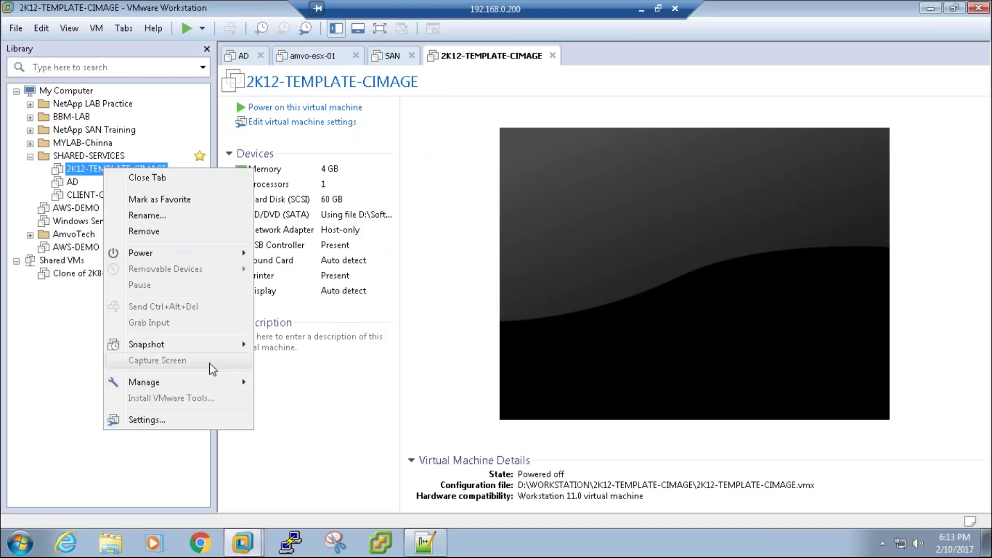
mouse_move(239, 385)
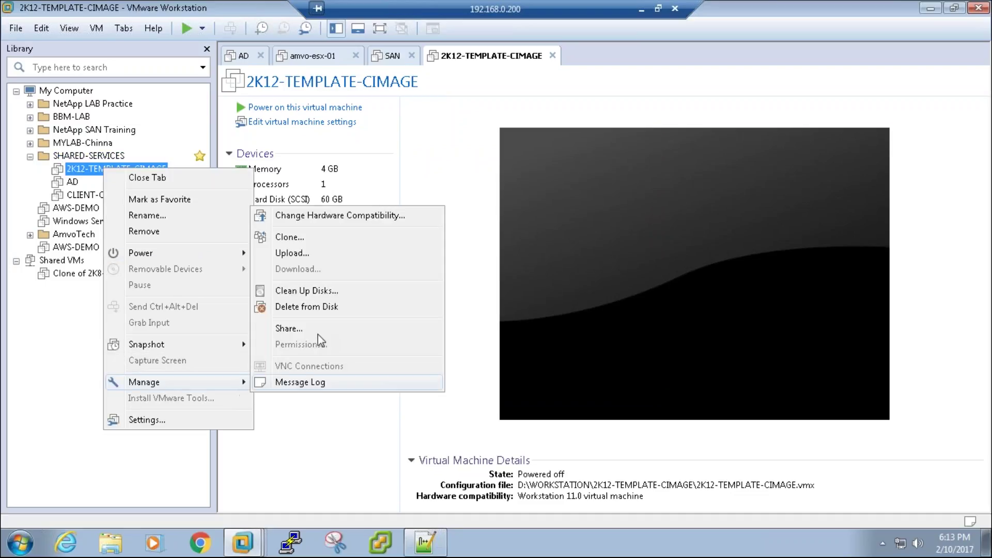
click(321, 239)
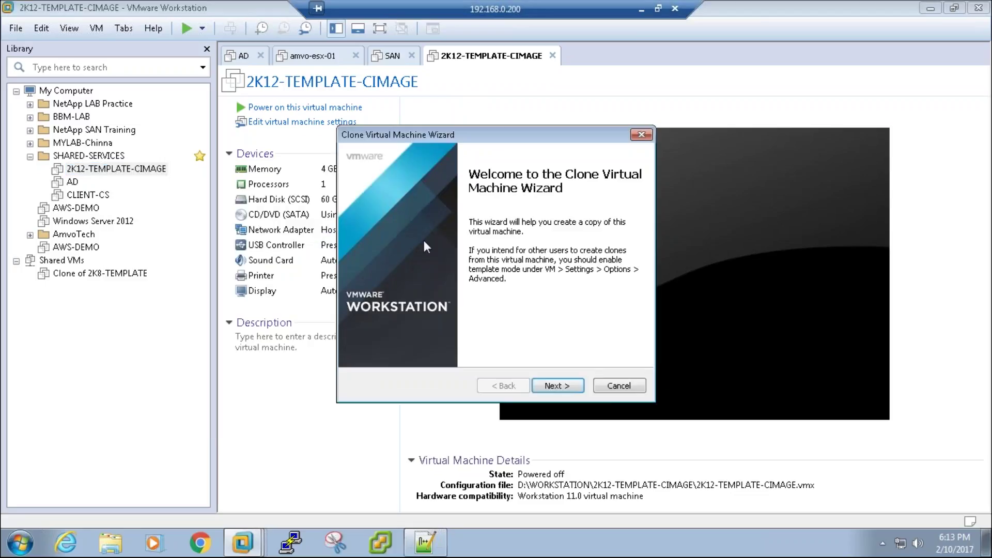
click(557, 386)
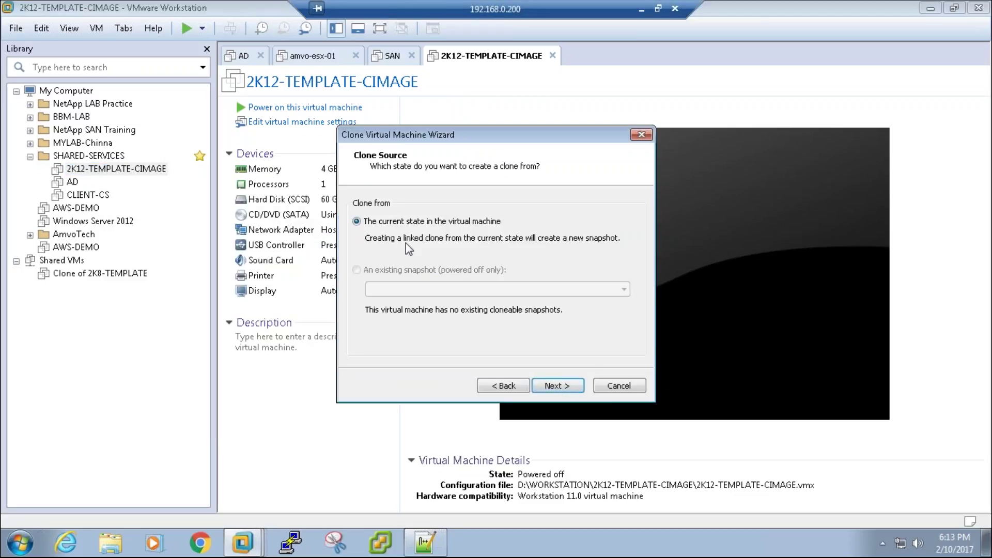
click(563, 388)
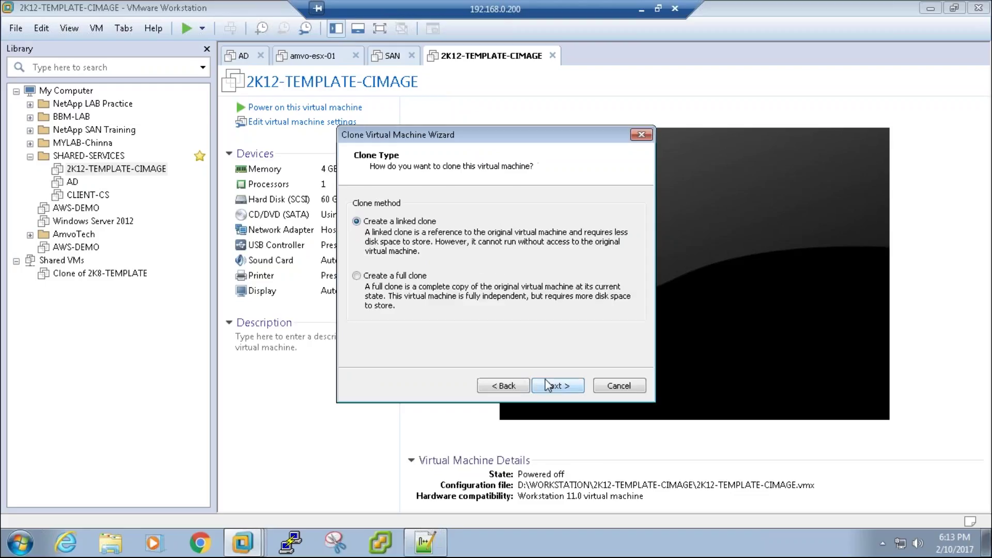
- Choose to create a full clone, dismiss the ASUS registration window, and continue to the naming page
click(386, 277)
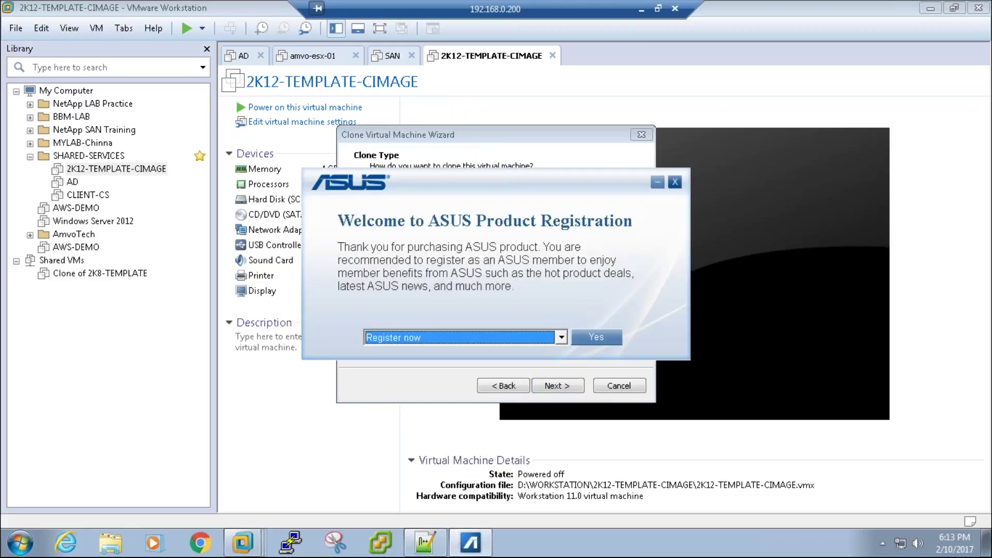
click(674, 182)
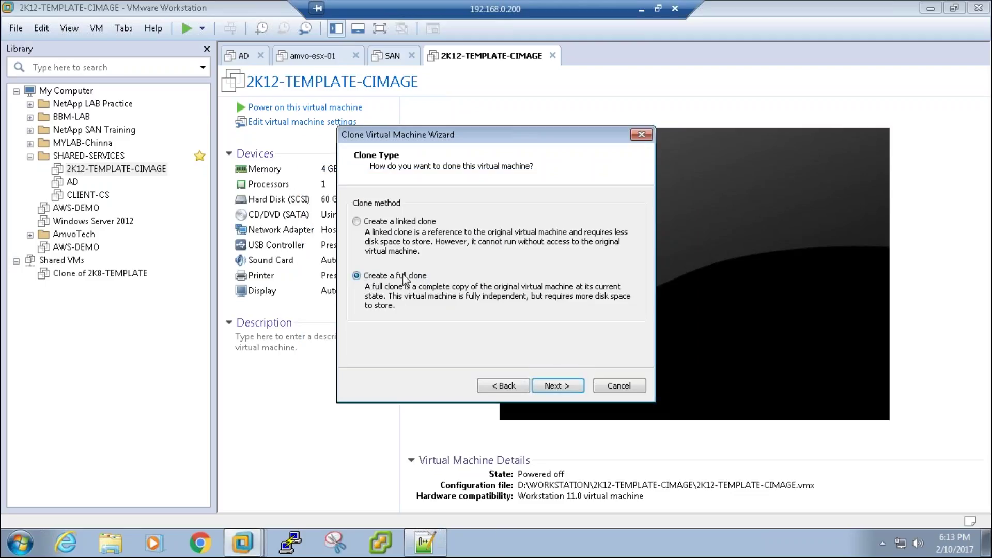
click(570, 386)
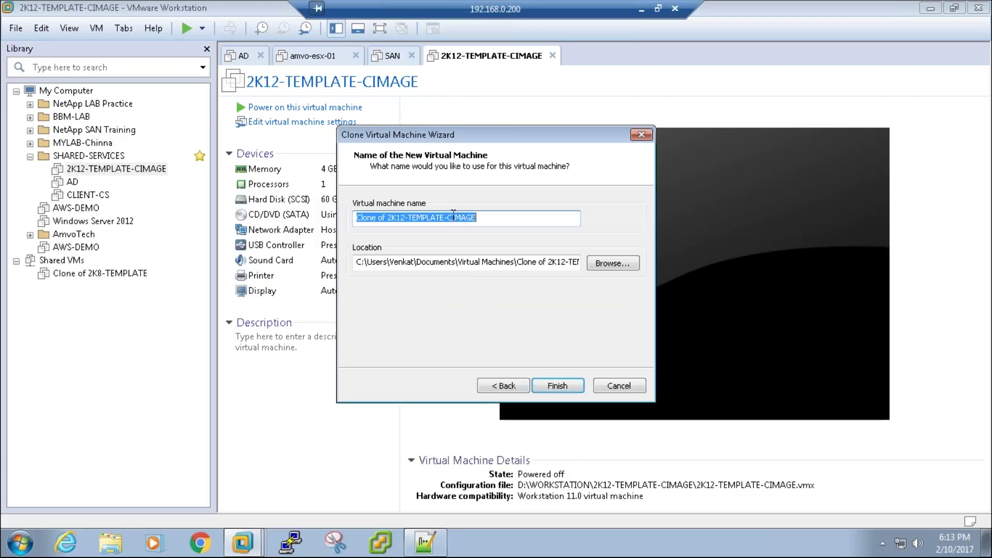
- Name the new virtual machine "amvo-vc"
text(amvo)
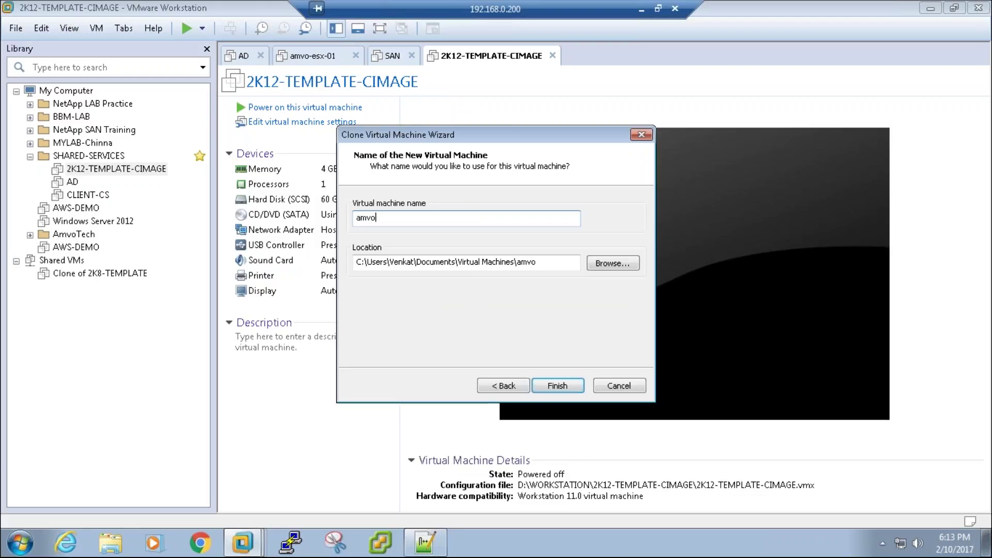
key(ctrl+a)
key(BackSpace)
text(amvo)
key(BackSpace)
key(BackSpace)
key(BackSpace)
key(BackSpace)
text(amvo-vc)
key(ctrl+a)
- Browse for the clone's location and go to the WORKSTATION folder on the DATA (D:) drive
click(613, 263)
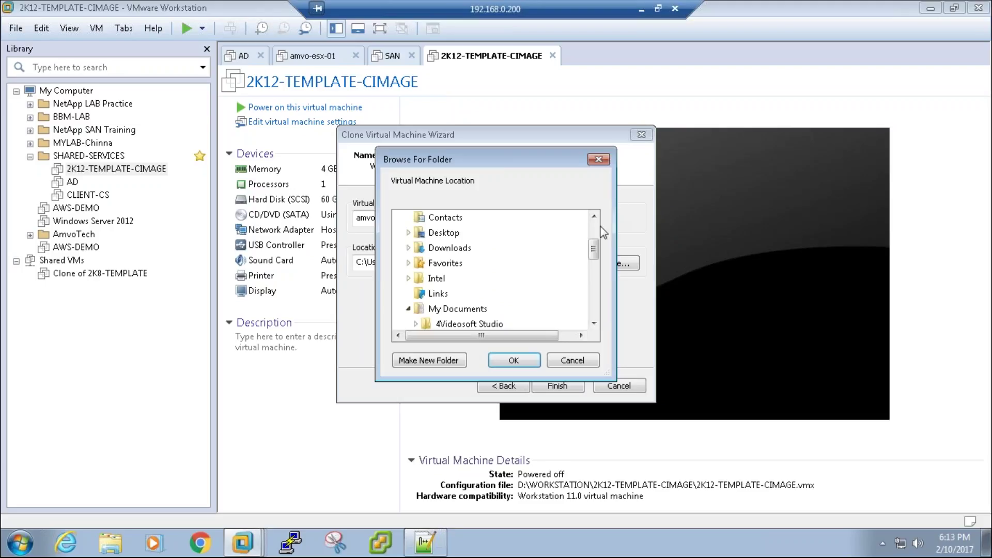
drag(595, 250, 596, 233)
double_click(434, 247)
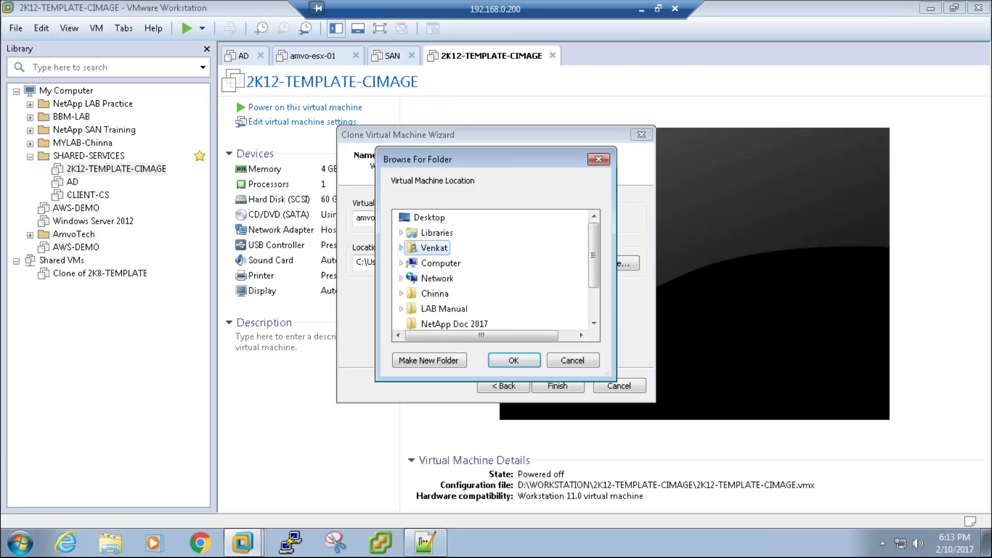
click(401, 263)
double_click(439, 265)
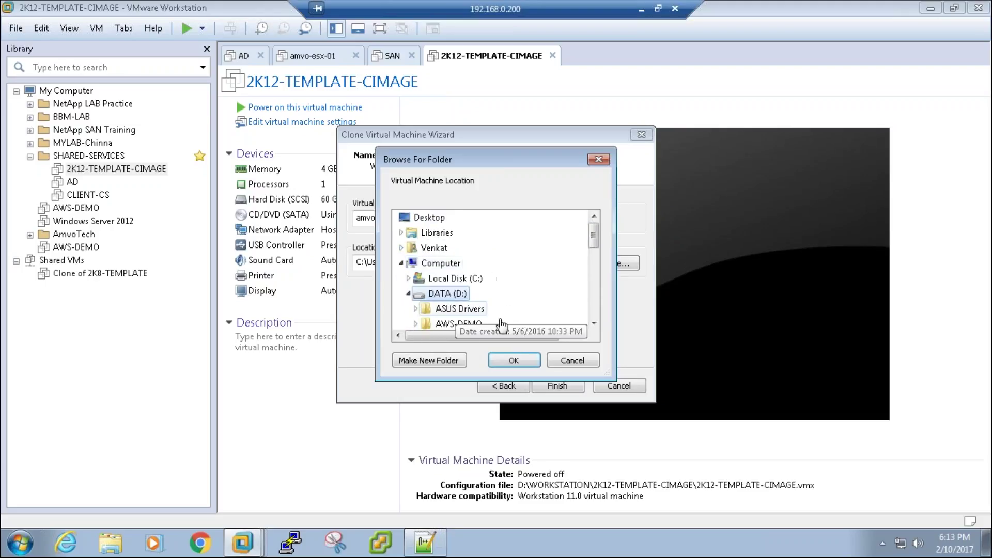
scroll(501, 321, down, 5)
double_click(455, 278)
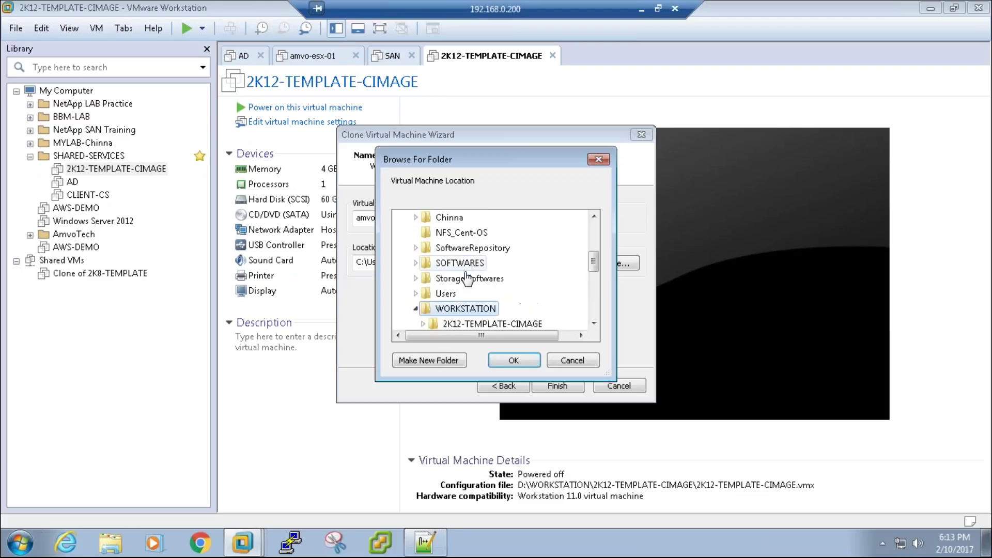
- Create a folder named "amvo-vc" inside WORKSTATION as the clone's location and start the cloning
click(447, 360)
text(amvo-vc)
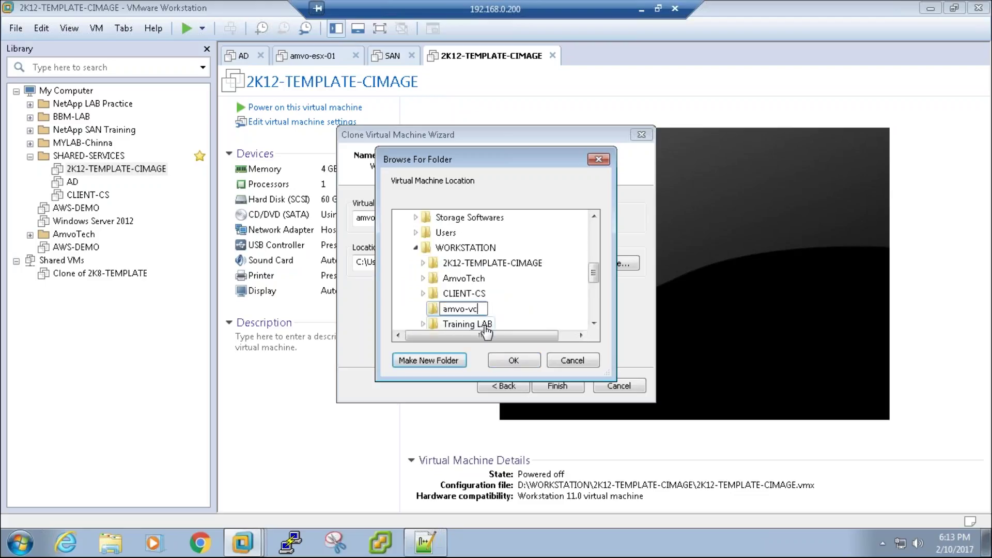
key(Return)
click(511, 361)
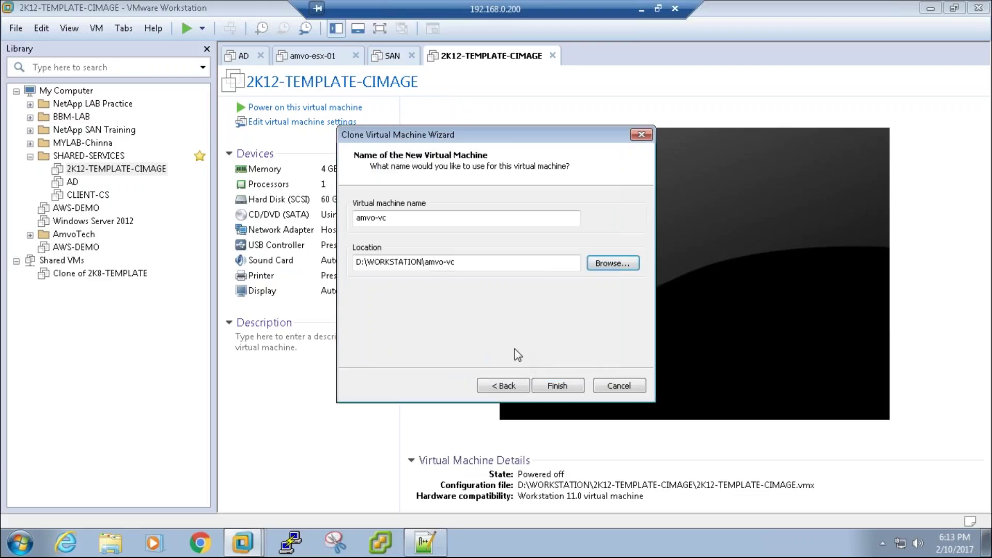
drag(471, 262, 356, 261)
click(552, 387)
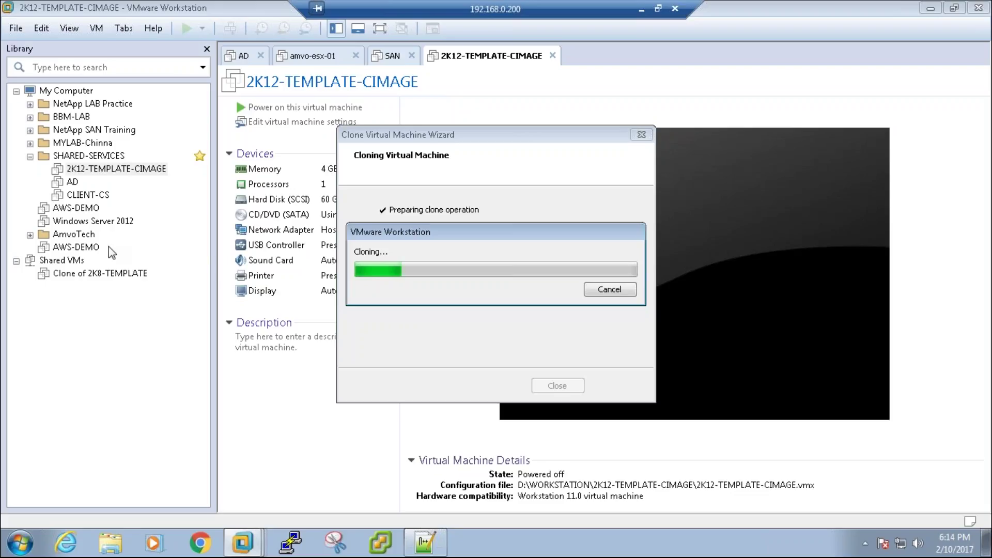
- Switch to the Notepad++ notes and review the server hardware and operating system requirements
click(435, 550)
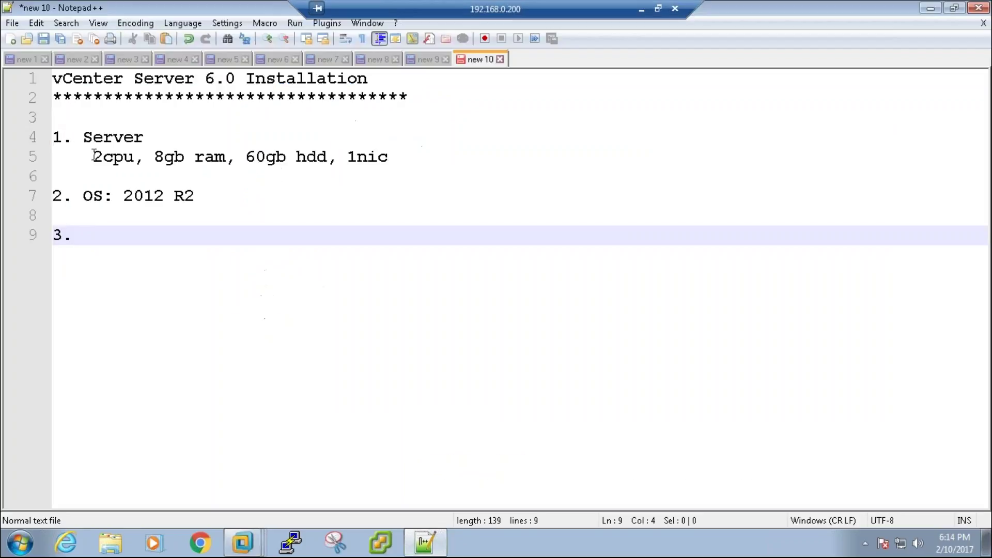
drag(93, 156, 390, 158)
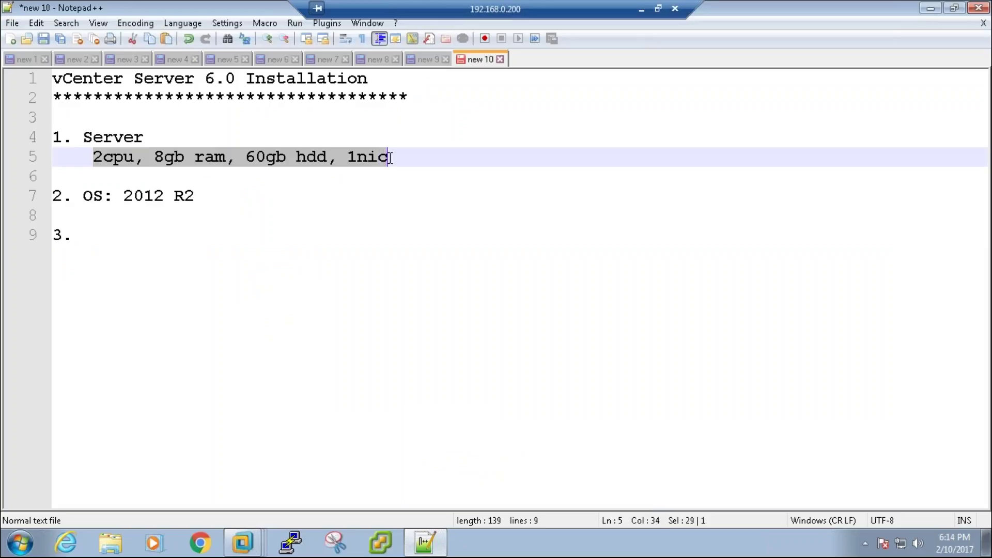
drag(84, 196, 209, 198)
click(110, 237)
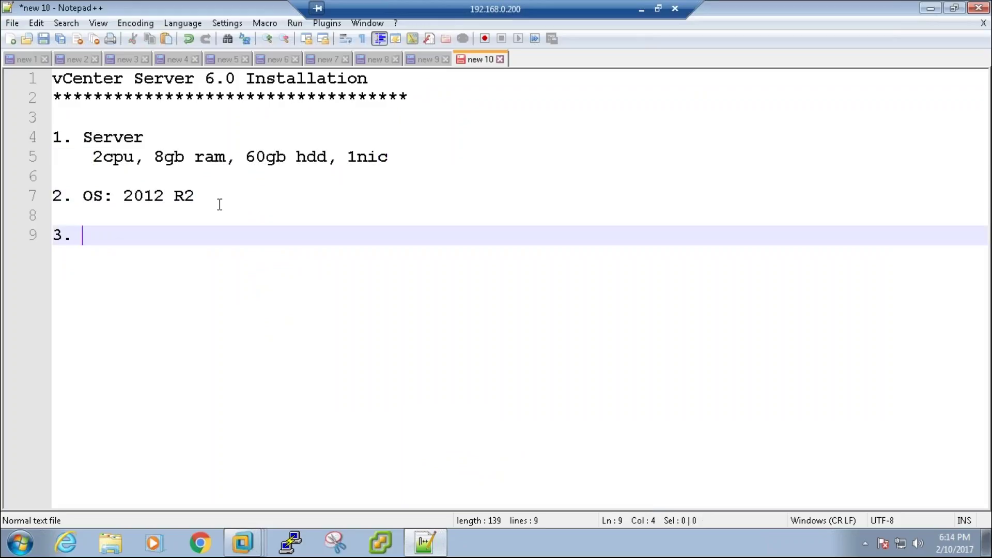
click(930, 8)
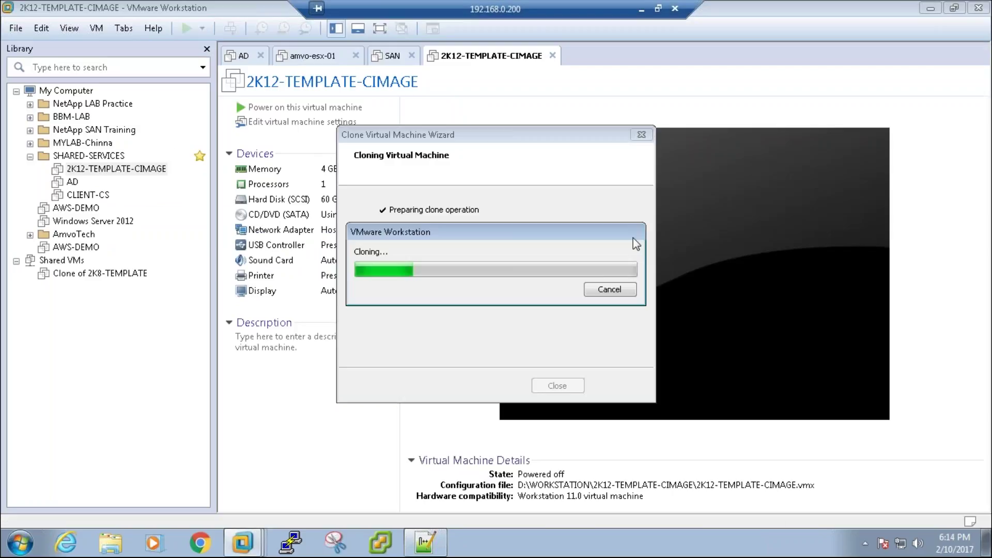
- Add the line "3. vCenter Installation Media" to the requirements in the Notepad++ notes
click(424, 542)
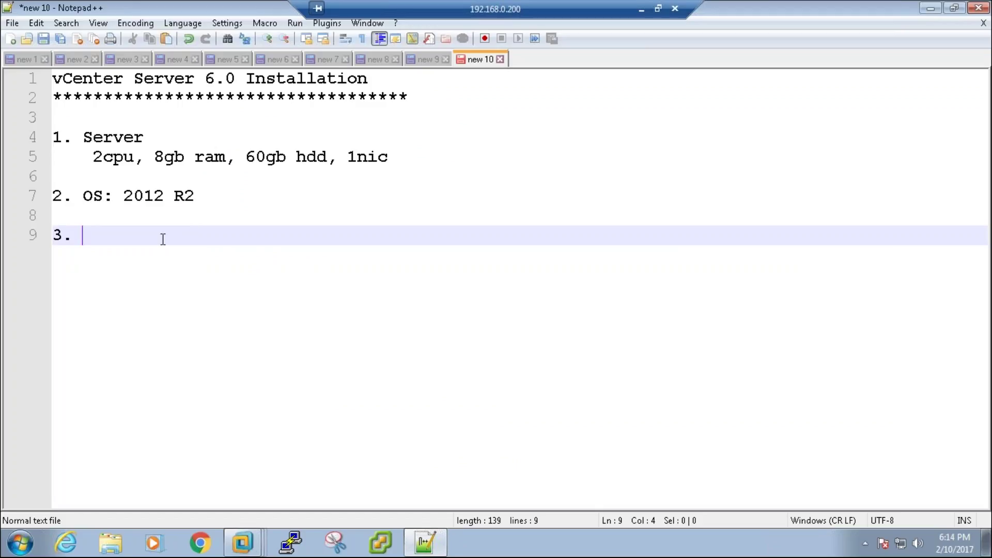
text(vC)
key(Return)
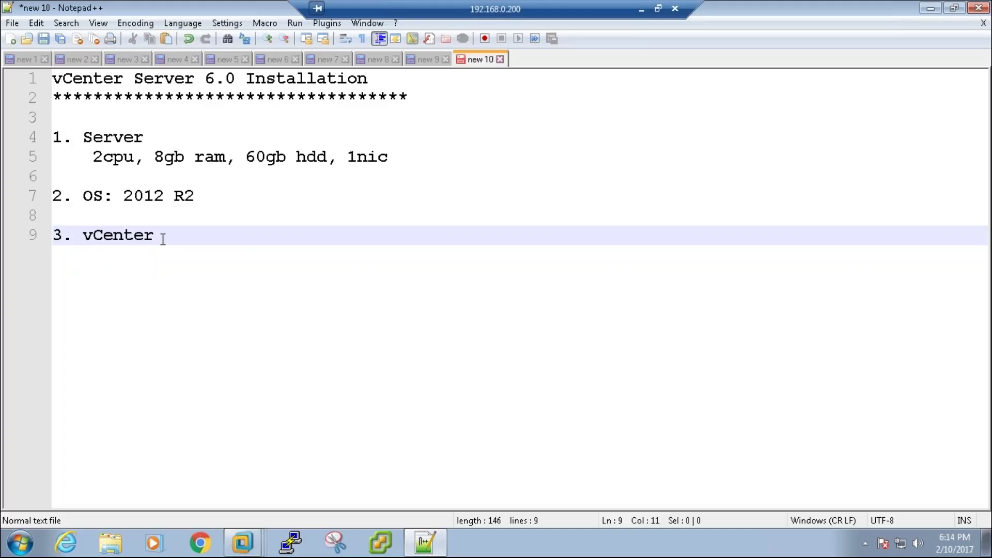
text(In)
key(Return)
text(Media)
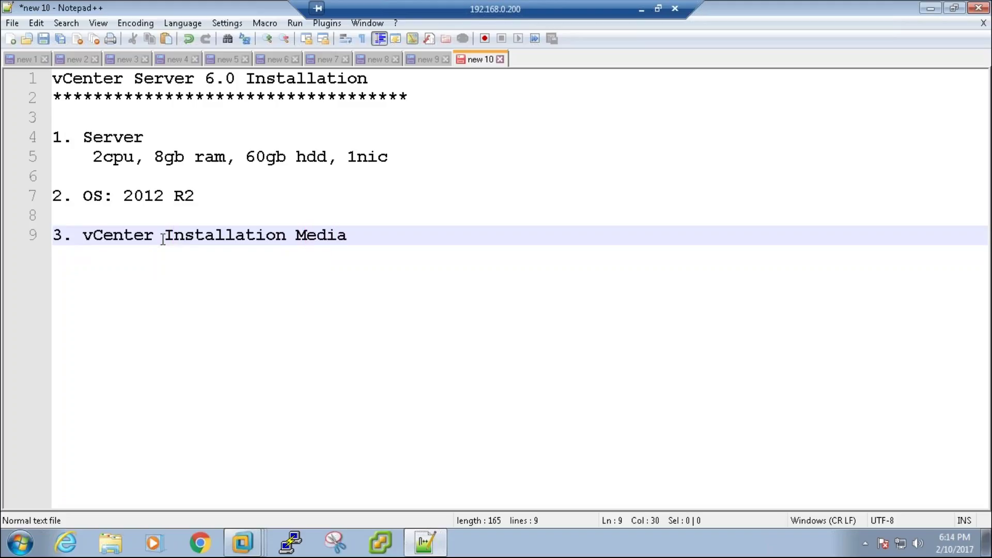
key(Return)
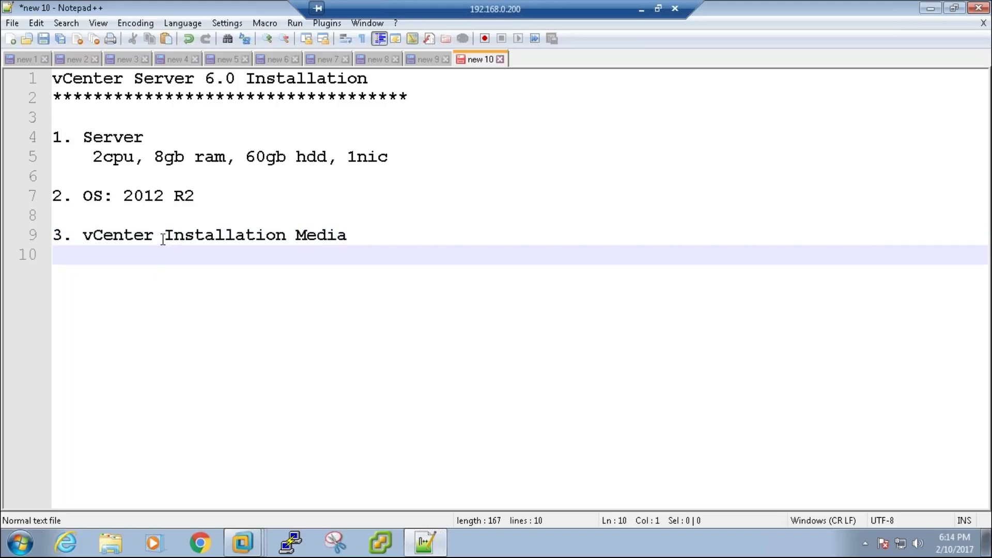
key(Return)
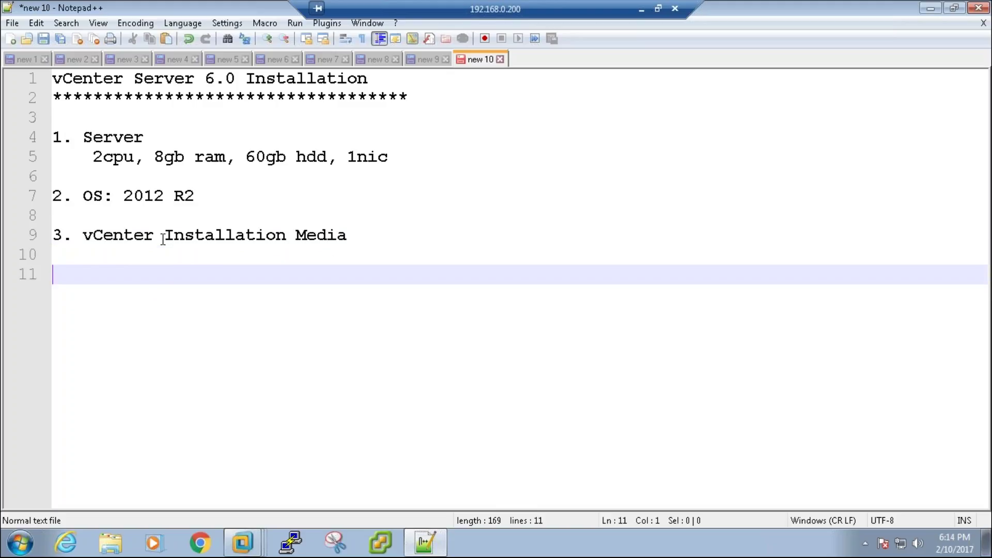
key(BackSpace)
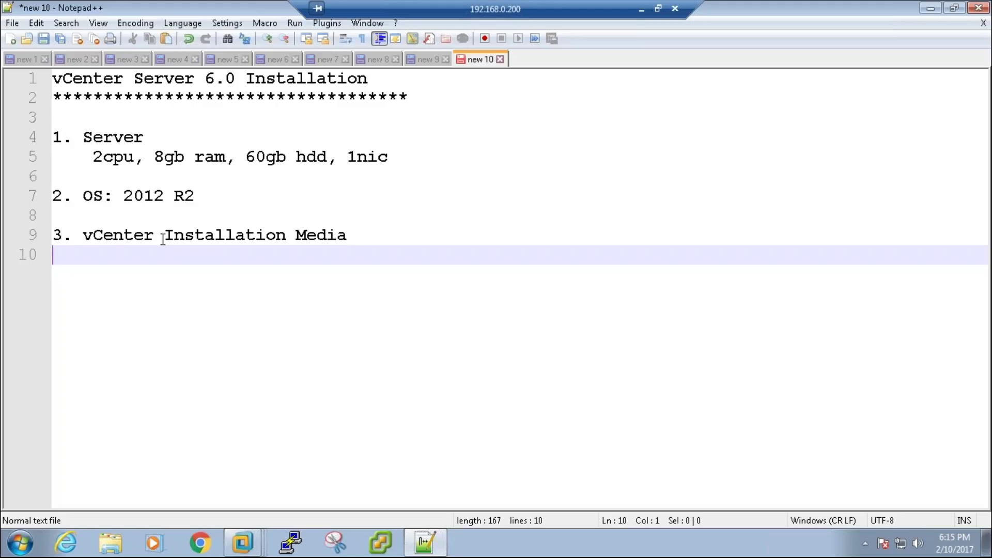
- Switch to Windows Explorer and open the VMware Software folder inside SoftwareRepository on the DATA (D:) drive
click(110, 542)
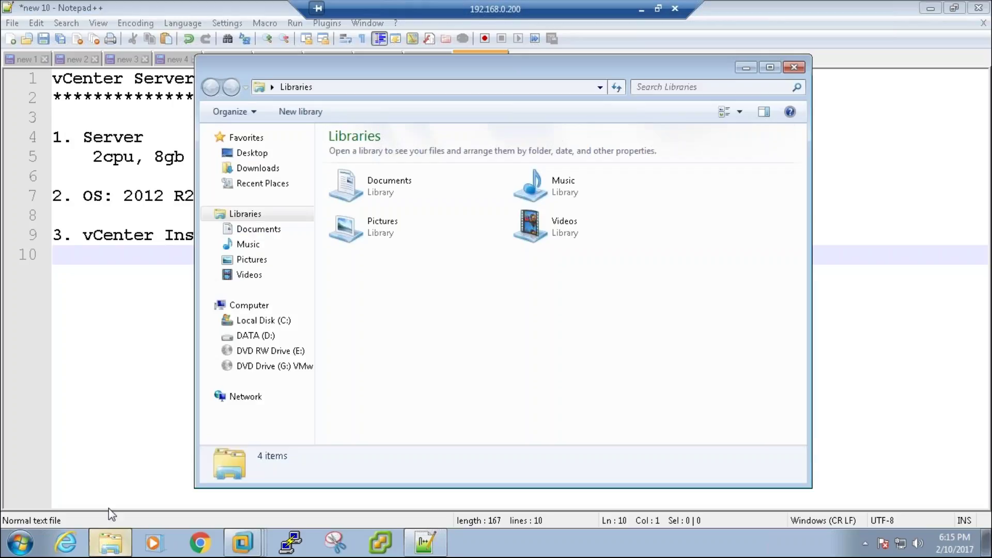
click(275, 365)
click(280, 335)
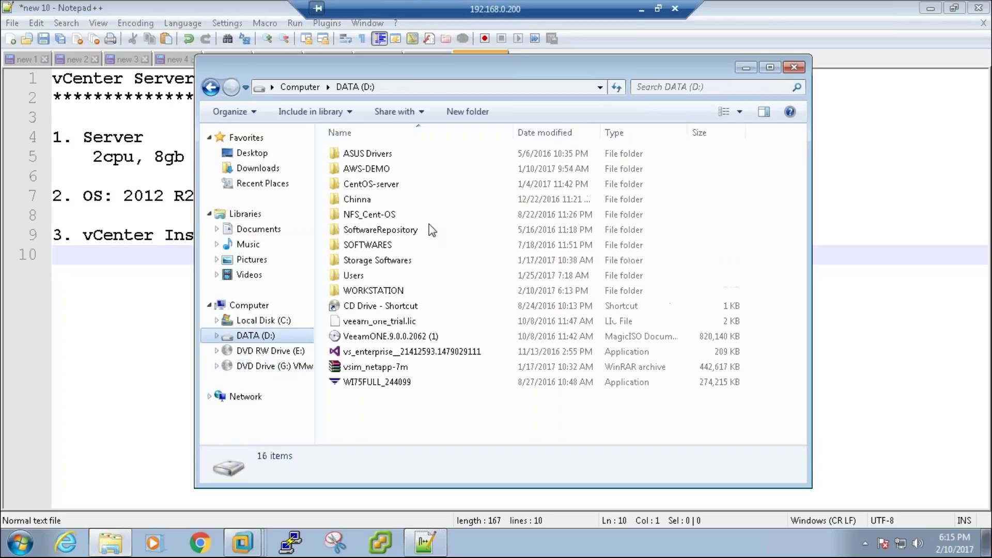
double_click(430, 224)
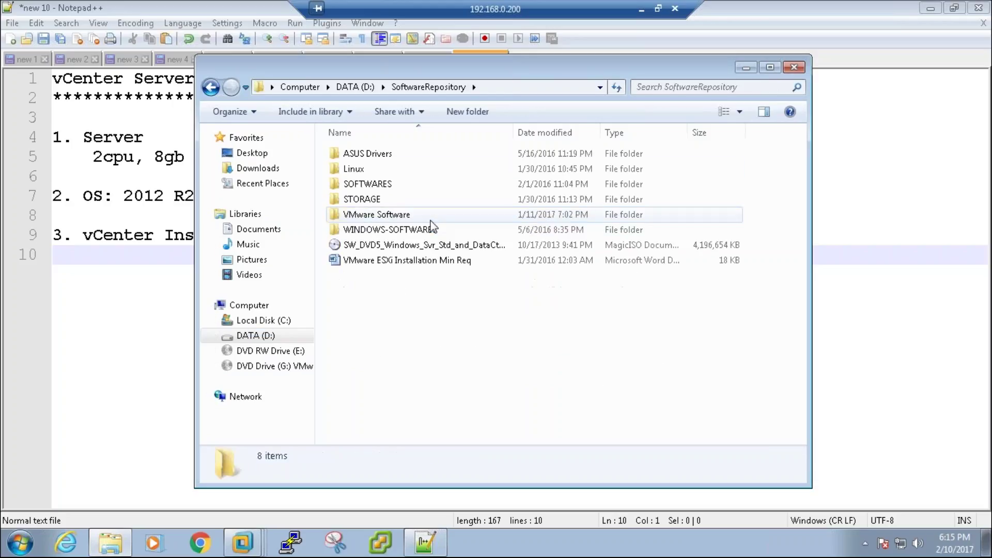
double_click(430, 224)
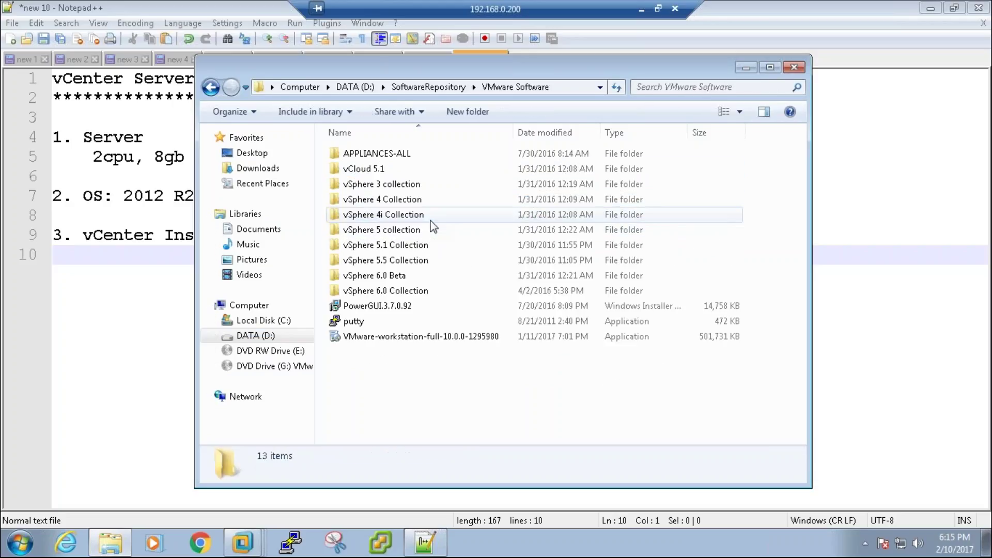
- Open the vSphere 6.0 Collection folder and examine the VMware-VIMSetup-all-6.0.0 installation images, then minimize the window
key(Down)
key(Down)
key(Down)
key(Down)
key(Down)
key(Down)
key(Down)
key(Down)
key(Down)
key(Return)
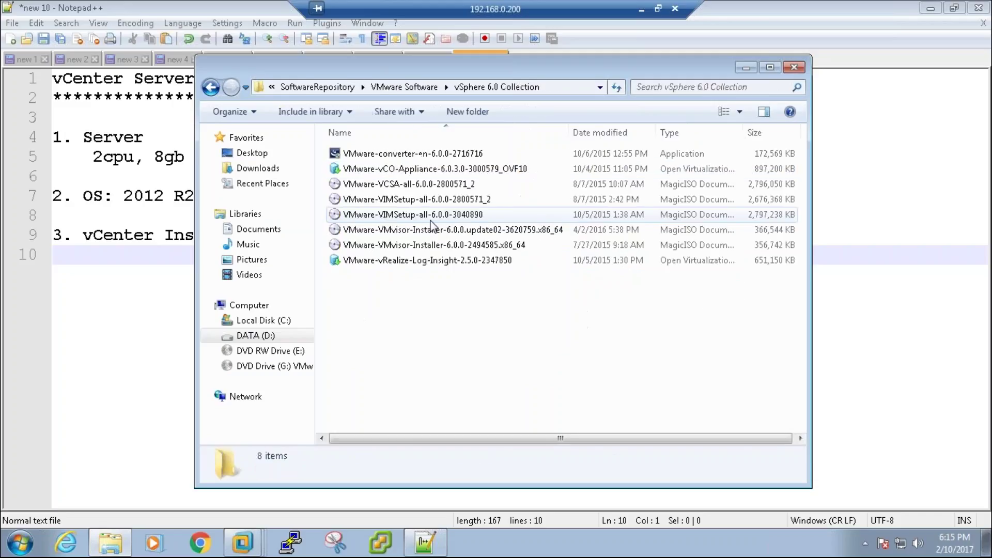
key(Down)
click(432, 220)
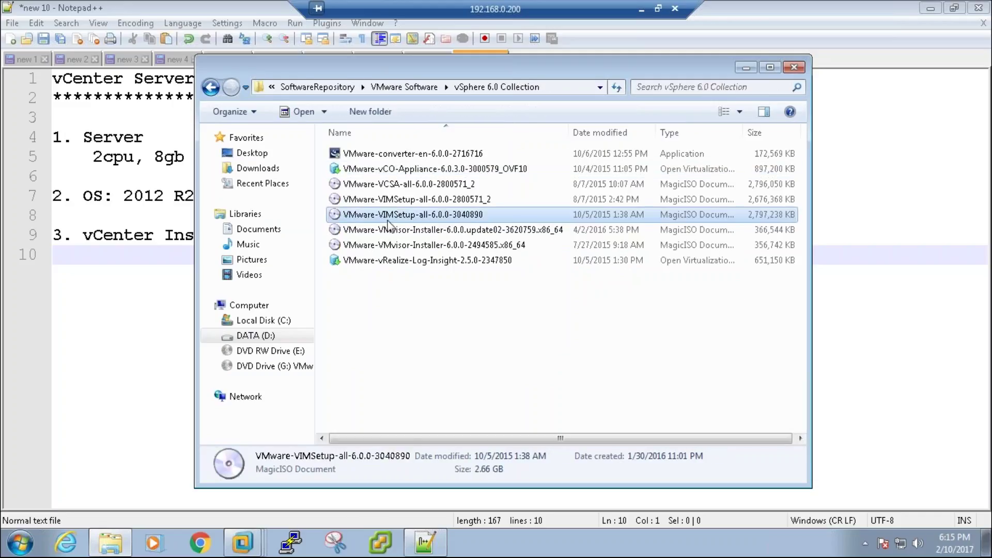
click(416, 203)
click(748, 68)
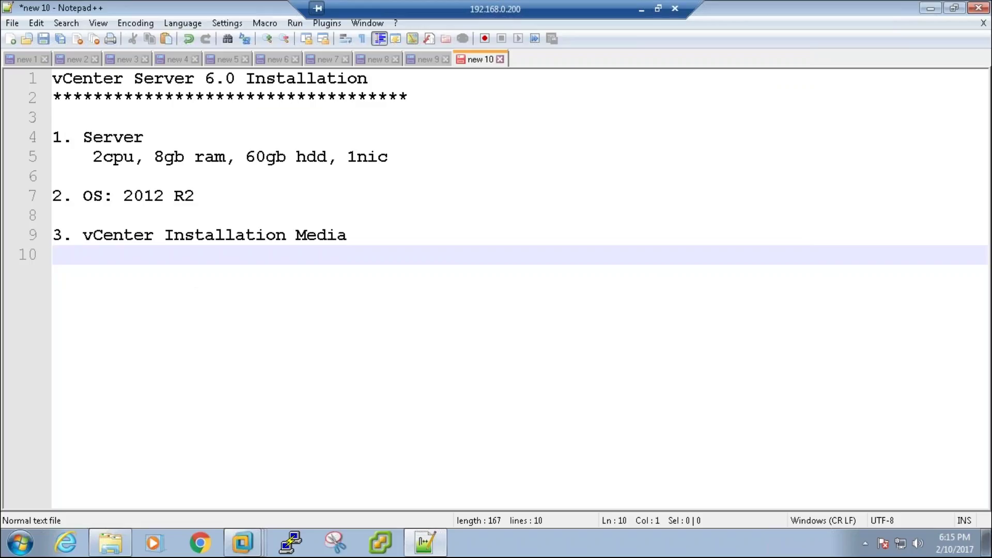
- Check the cloning progress in VMware Workstation and return to the Notepad++ notes
mouse_move(243, 543)
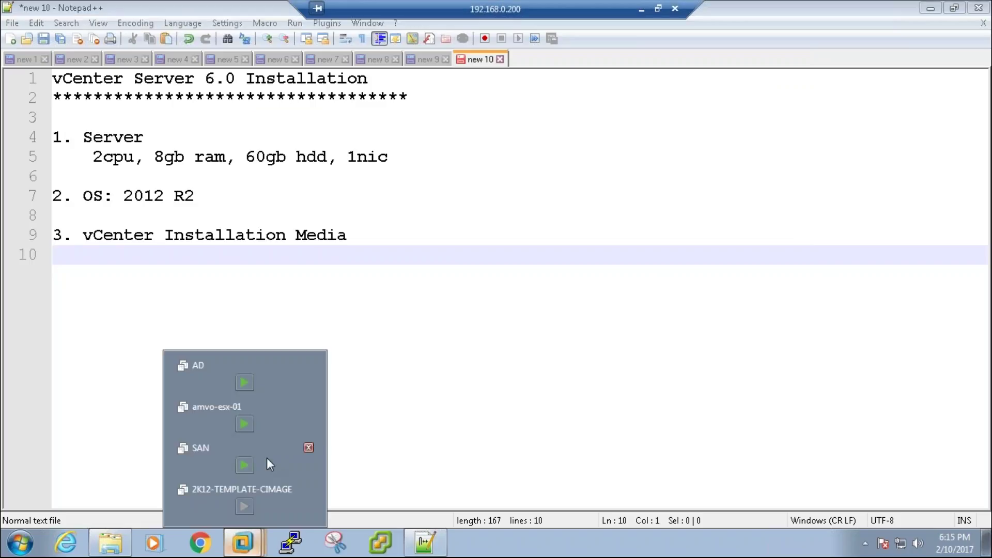
click(191, 490)
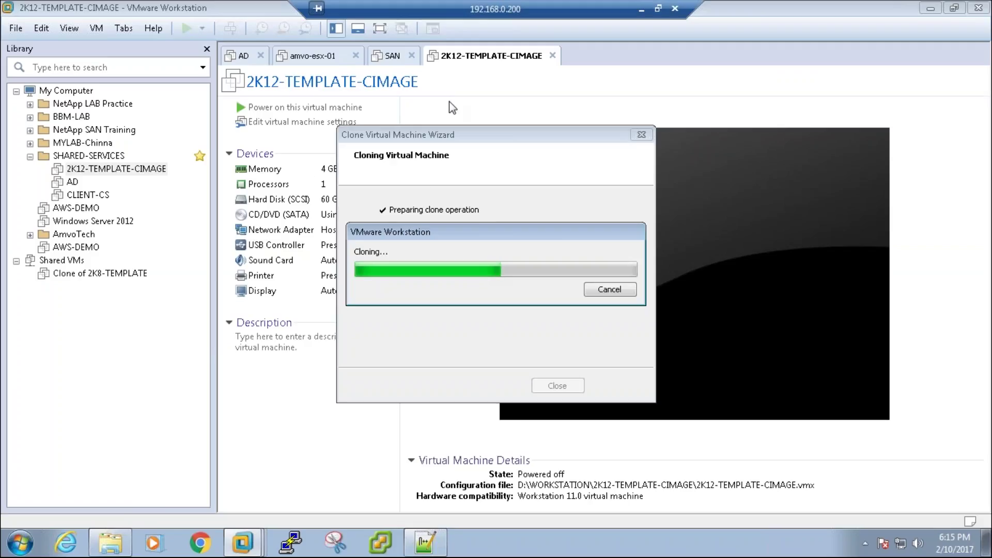
click(438, 551)
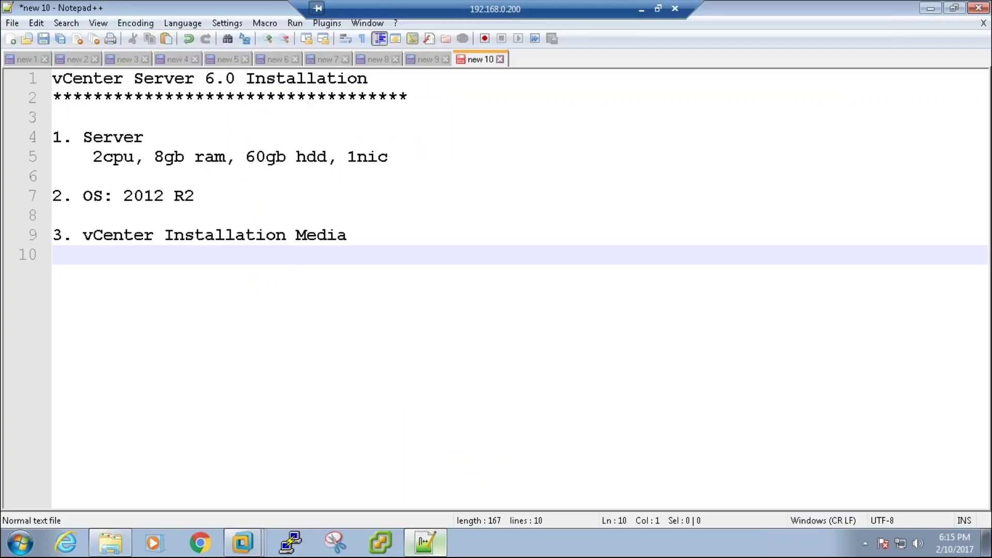
- Add the line "4. Active Directory & DNS" to the requirements, leaving a blank line above it
key(Return)
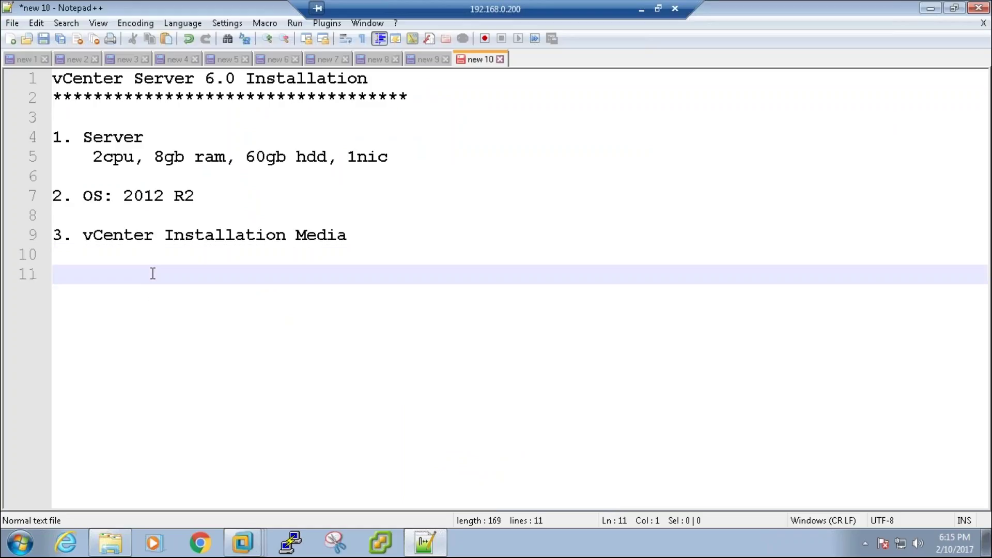
text(4. AD)
key(BackSpace)
key(BackSpace)
text(ctive Directory & )
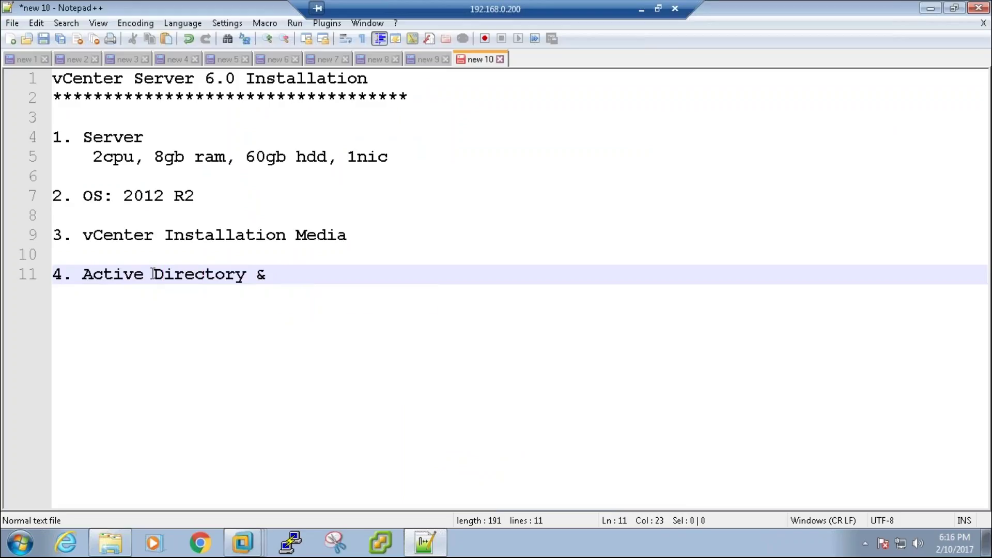
text(DNS)
- Look at the AD virtual machine in the VMware Workstation library, then highlight the Active Directory & DNS line in the Notepad++ notes
key(alt+Tab)
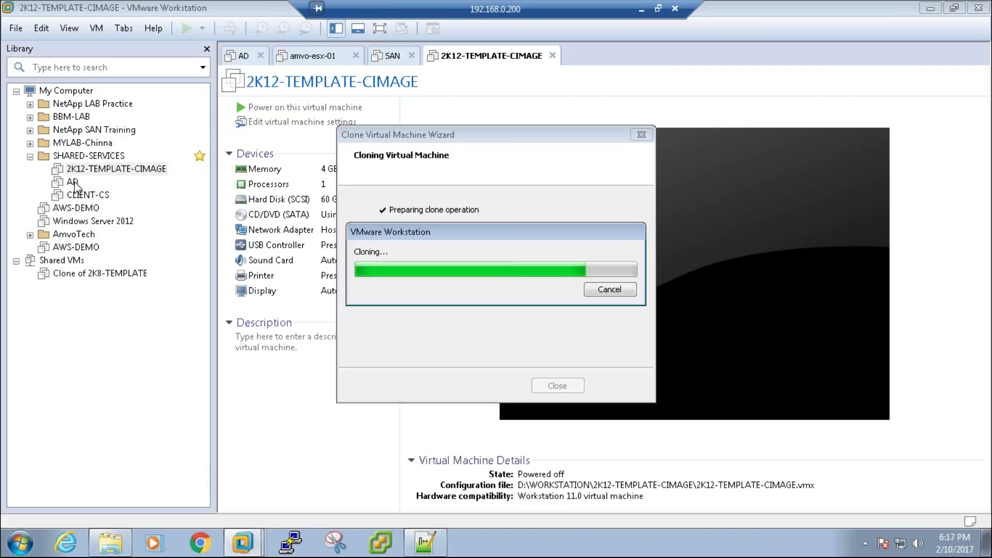
click(421, 547)
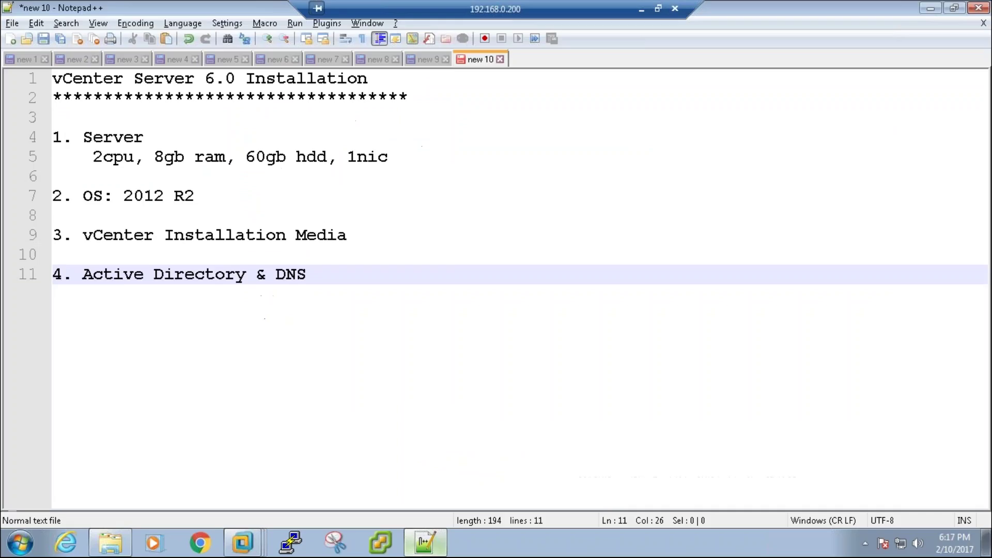
click(93, 274)
shift+click(367, 272)
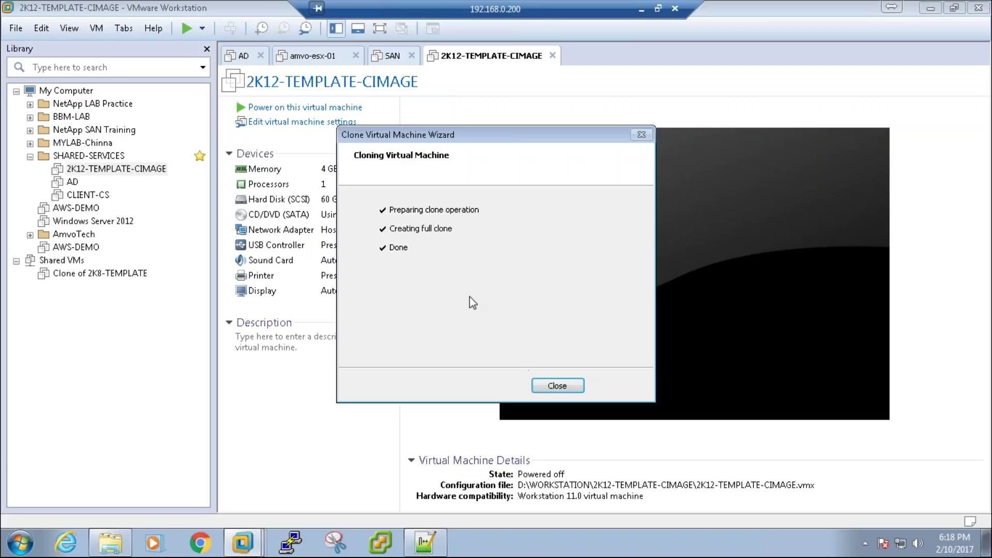
- Close the completed clone wizard in VMware Workstation and move the amvo-vc virtual machine into the AmvoTech folder
click(559, 386)
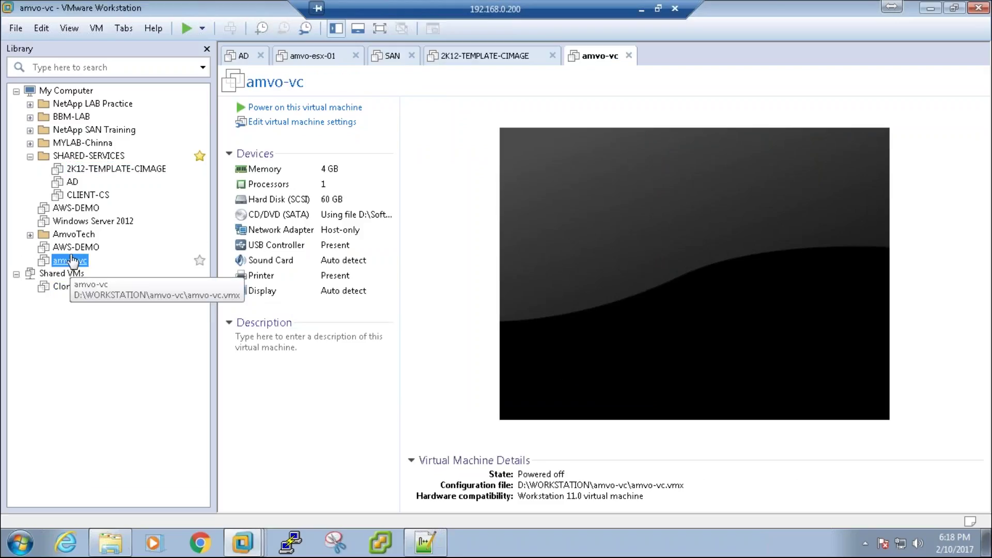
drag(70, 261, 72, 234)
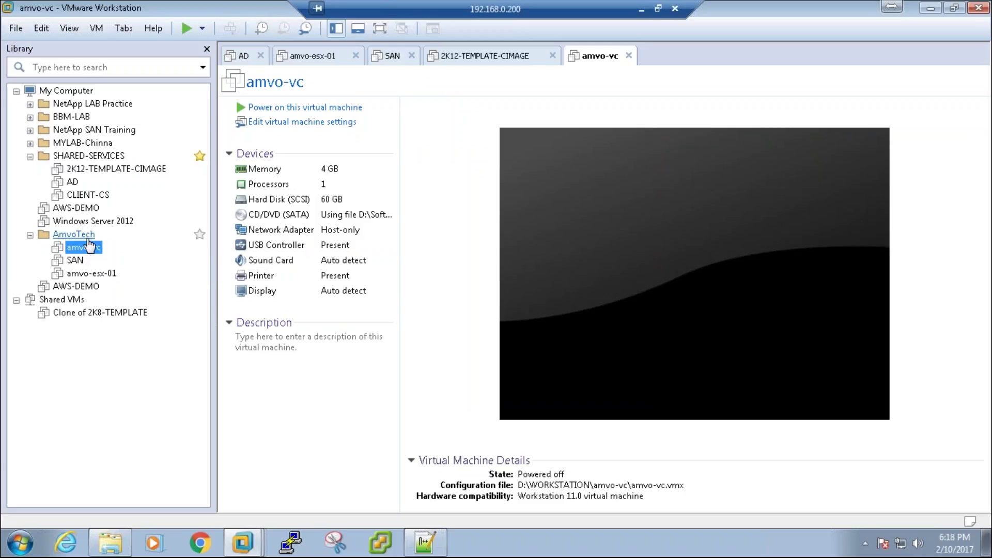
- Set the amvo-vc virtual machine's memory to 8192 MB and its number of processors to 2
double_click(323, 170)
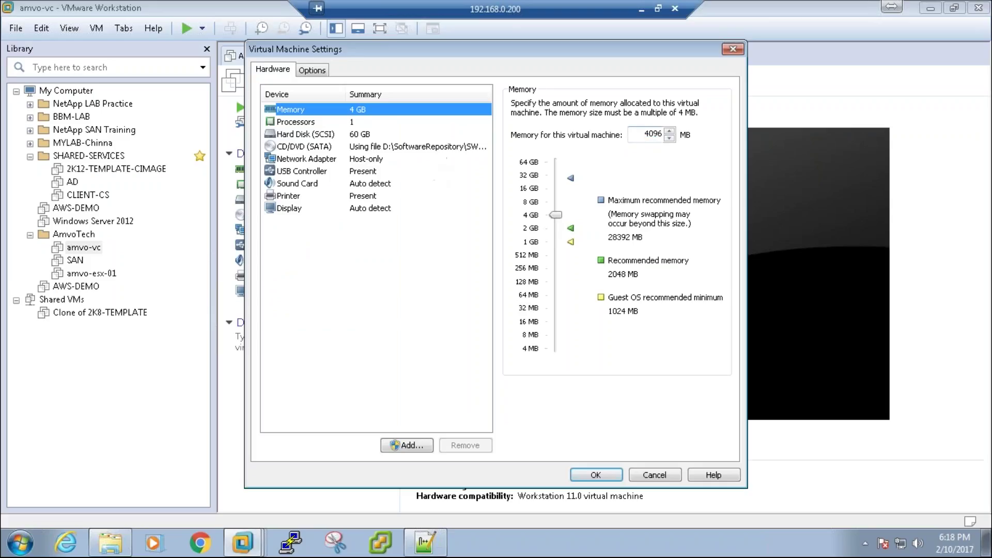
double_click(652, 134)
drag(555, 214, 553, 200)
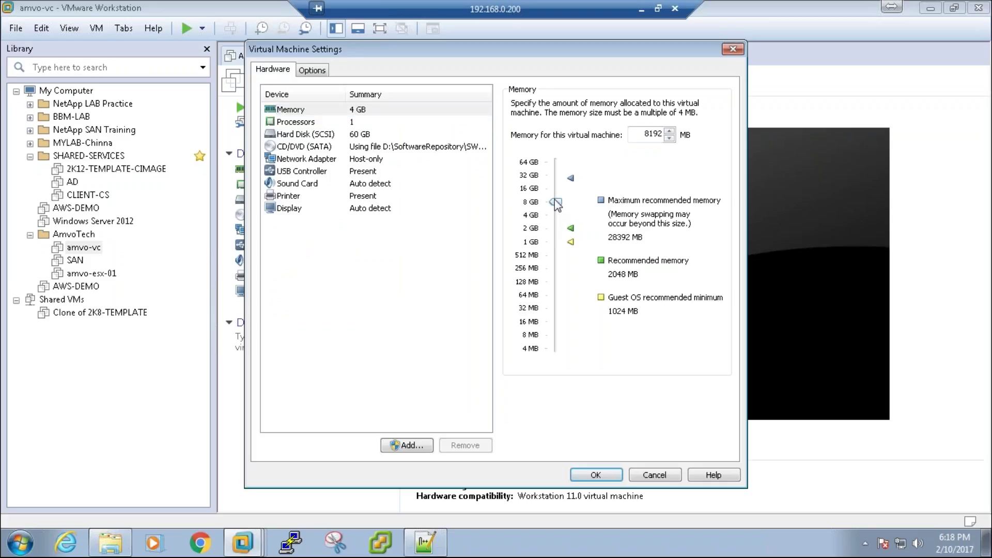
click(363, 122)
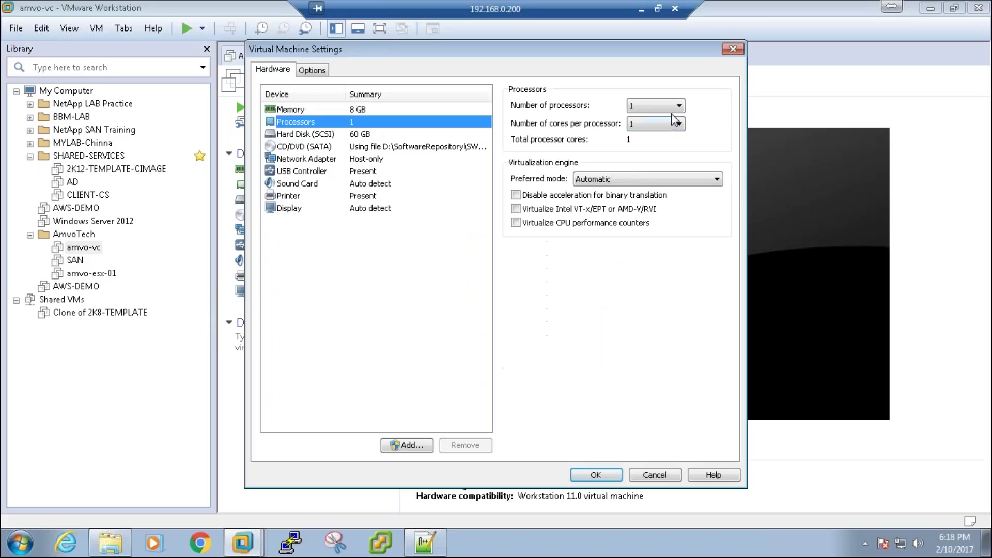
click(658, 106)
click(656, 125)
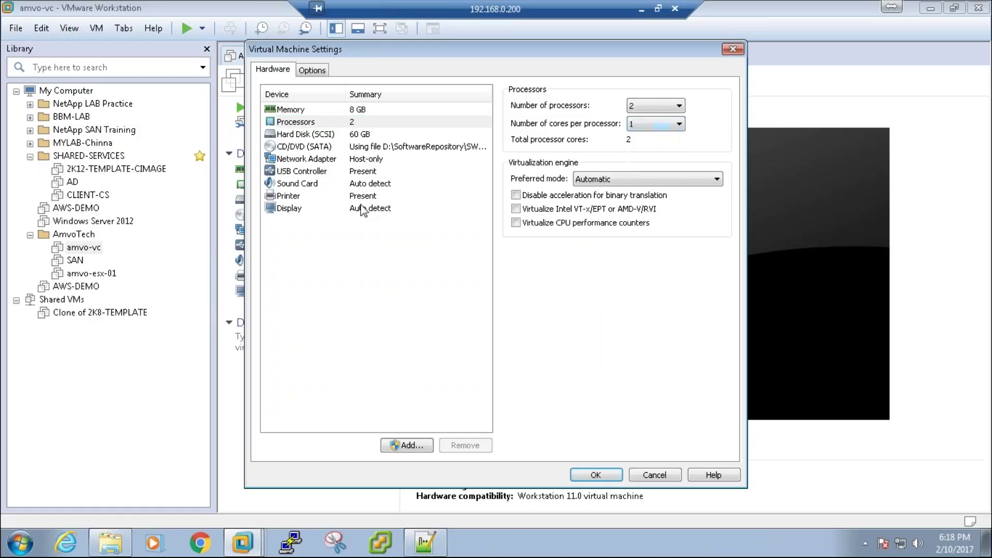
- Attach the VMware-VIMSetup-all-6.0.0-2800571_2 ISO from the vSphere 6.0 Collection folder to the CD/DVD drive and save the virtual machine settings
click(353, 172)
click(348, 158)
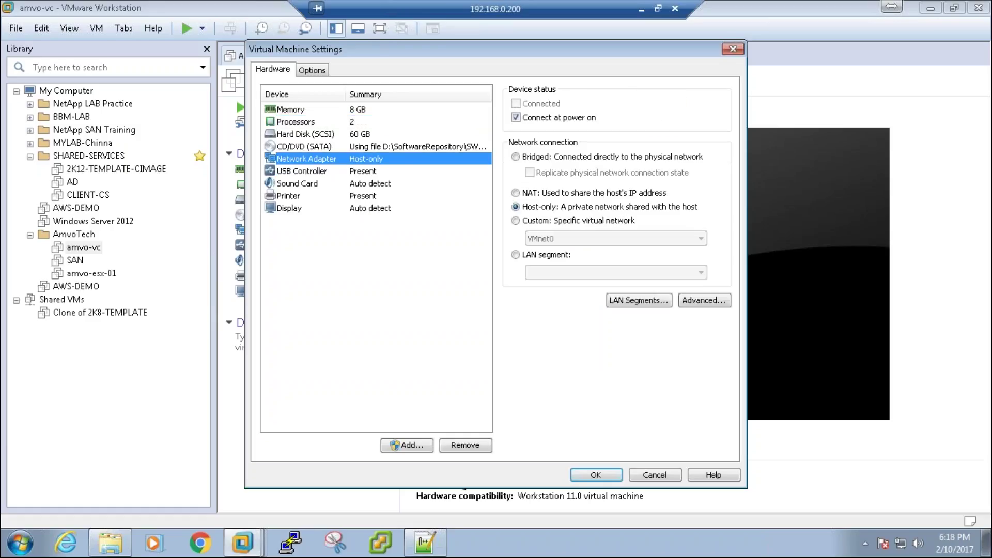
click(371, 147)
click(696, 208)
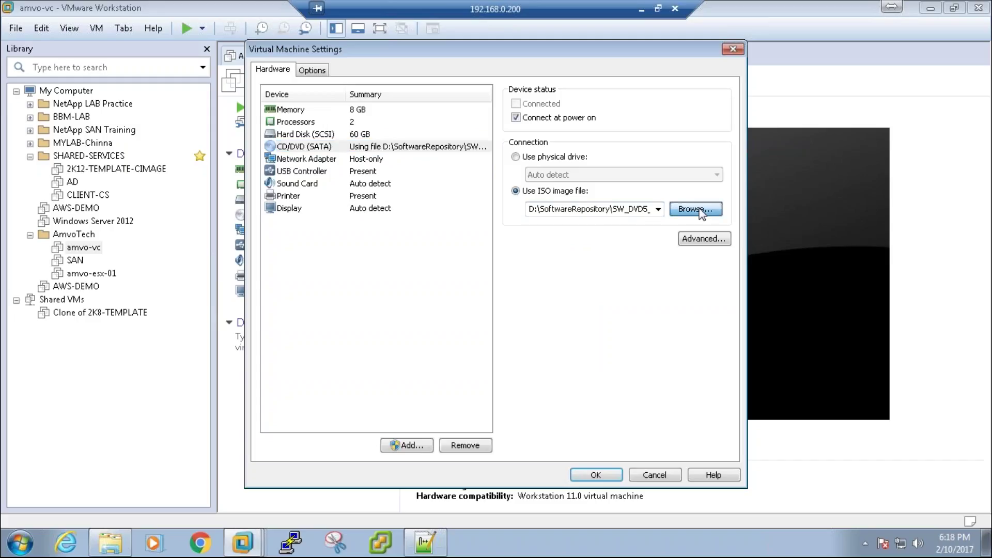
double_click(429, 219)
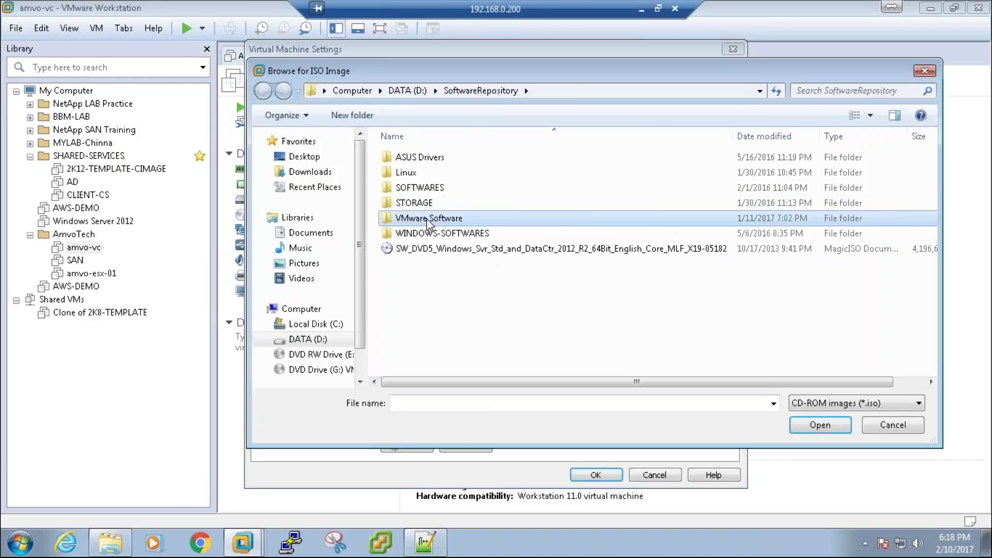
click(447, 296)
double_click(448, 296)
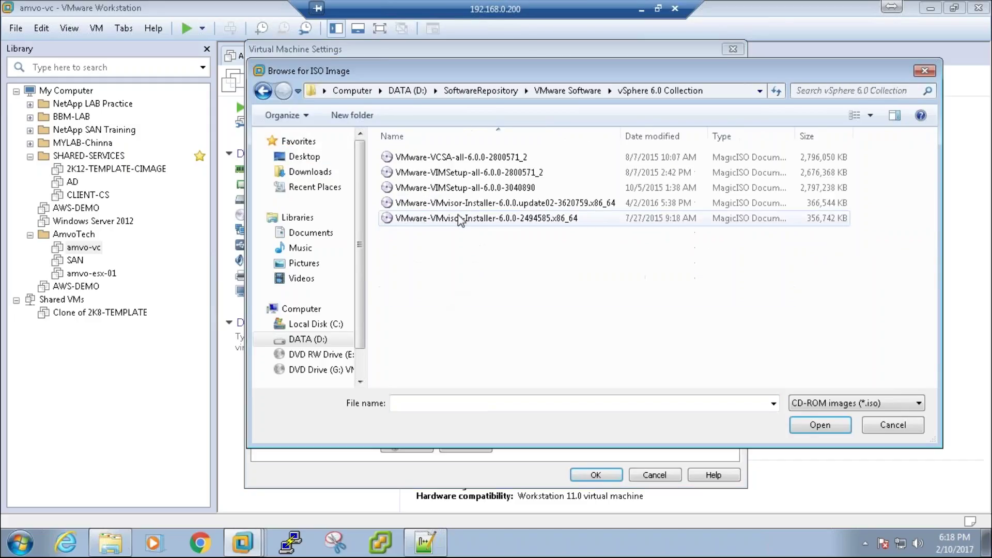
click(471, 173)
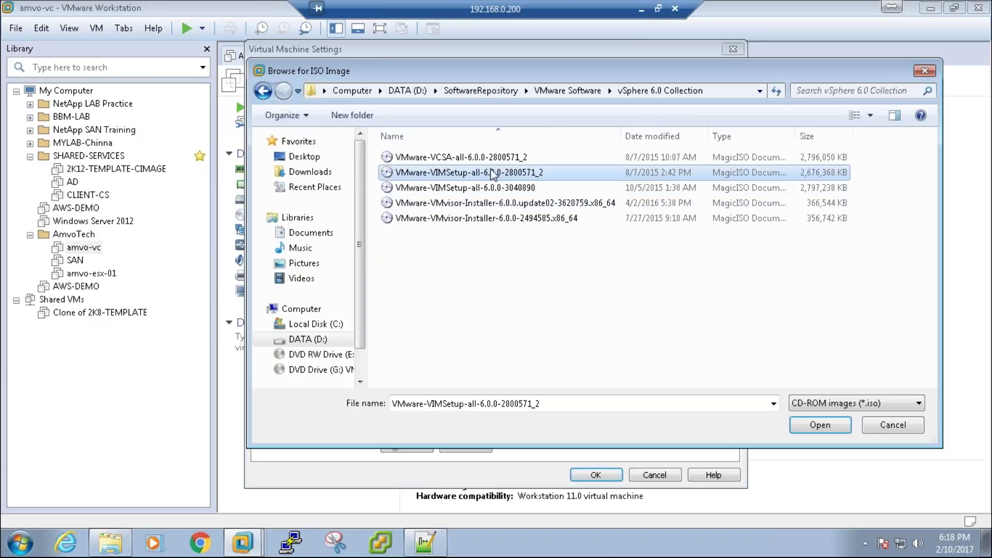
double_click(453, 175)
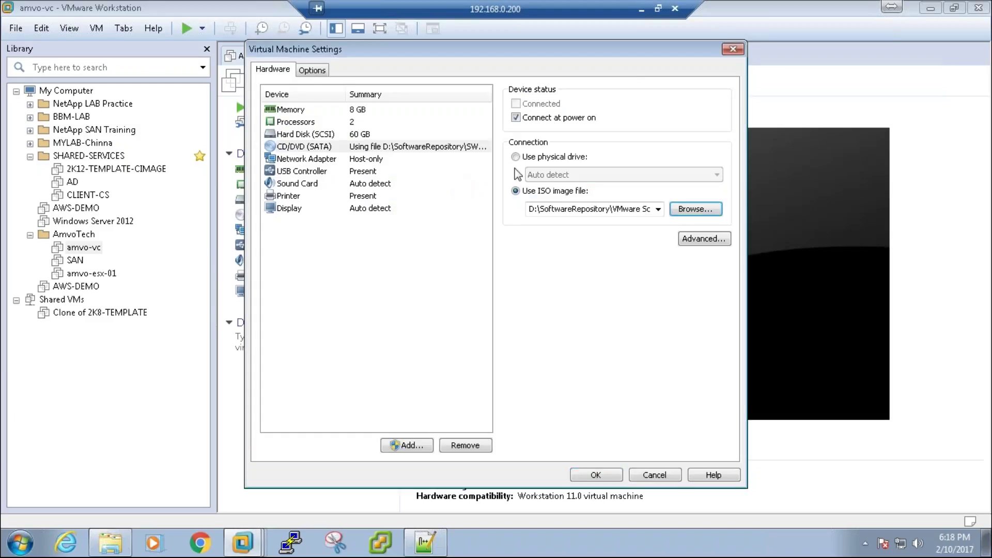
click(595, 474)
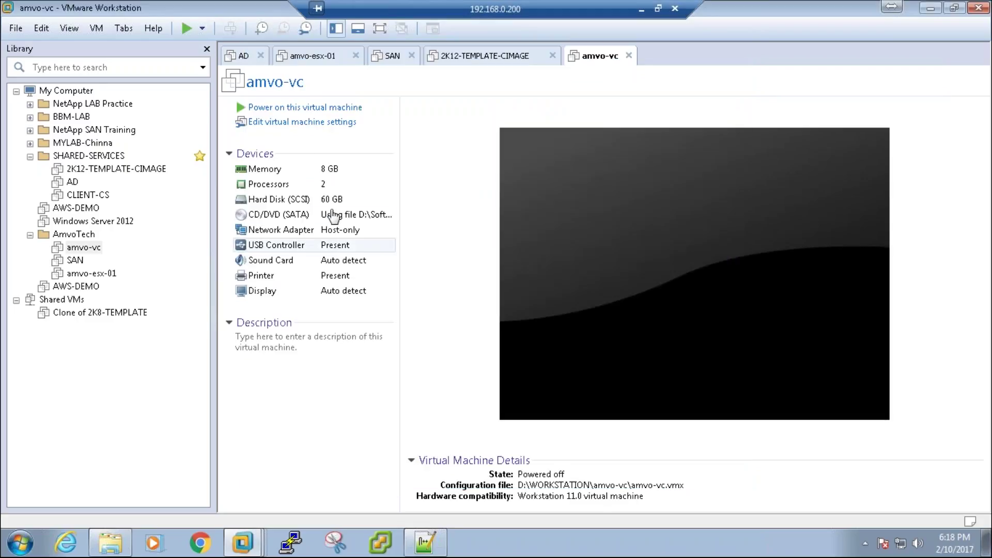
- Power on the amvo-vc virtual machine and the AD virtual machine
click(292, 108)
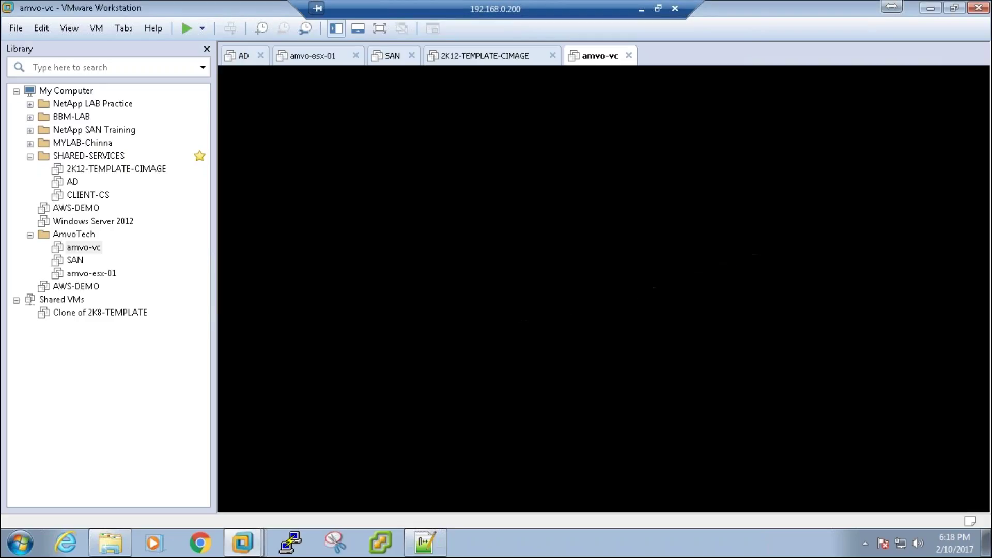
click(104, 185)
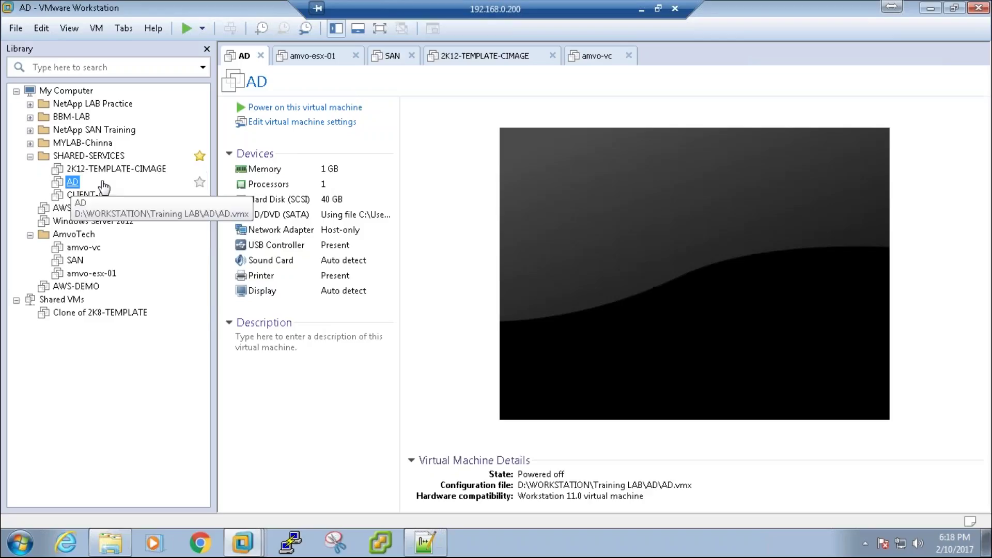
click(291, 107)
- Close the open amvo-esx-01, SAN and 2K12-TEMPLATE-CIMAGE virtual machines' views and show the amvo-vc console
click(355, 56)
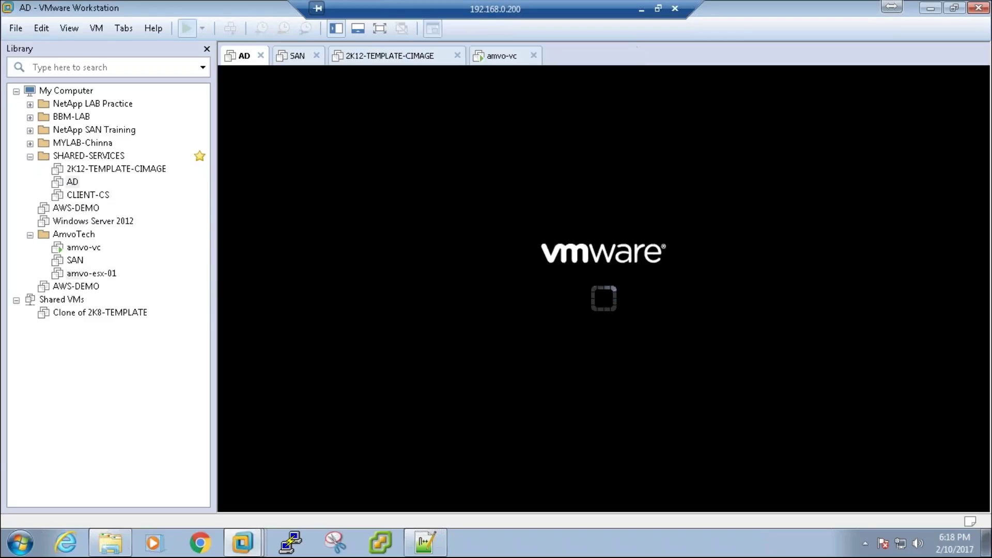
click(317, 55)
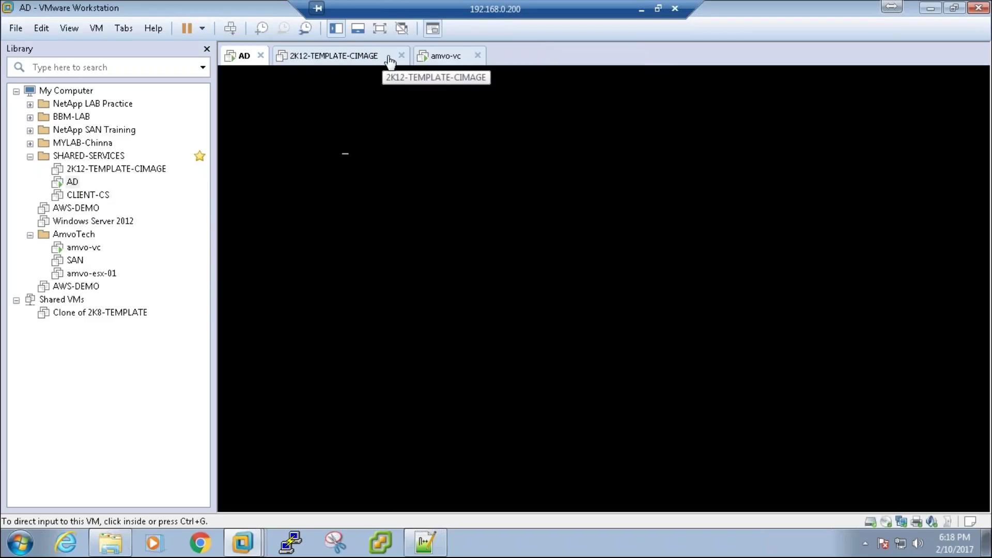
click(401, 56)
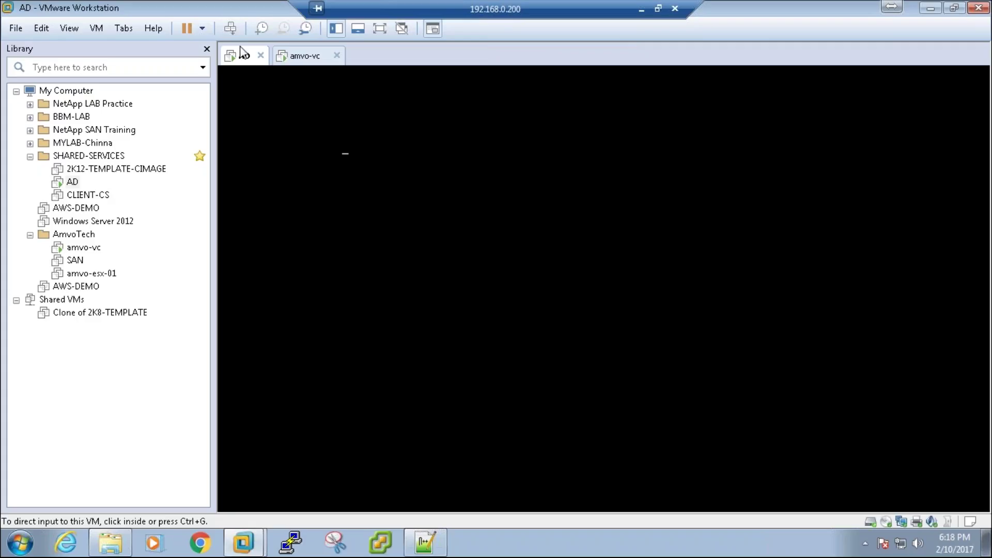
click(314, 56)
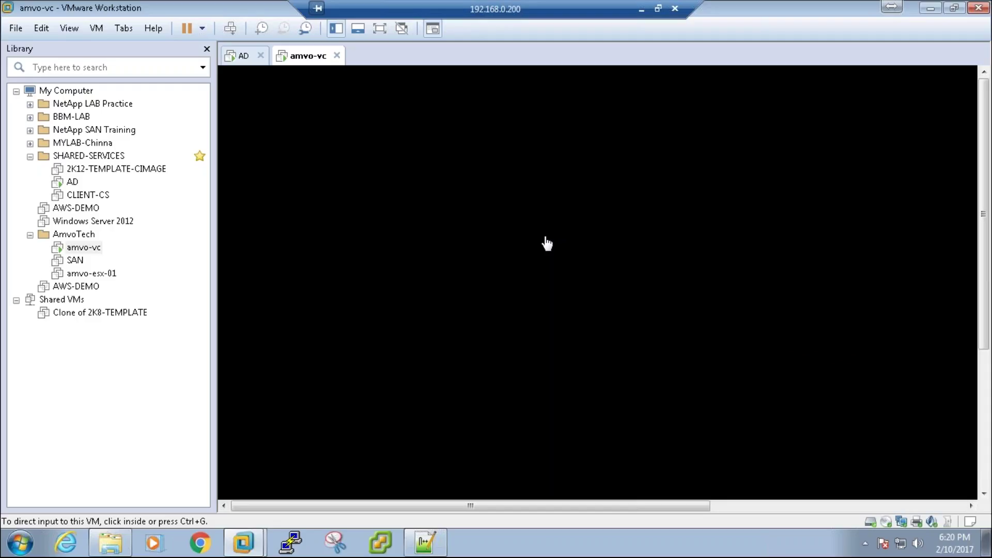
- Show the amvo-vc console in full screen and sign in to Windows as Administrator with the account password
click(578, 433)
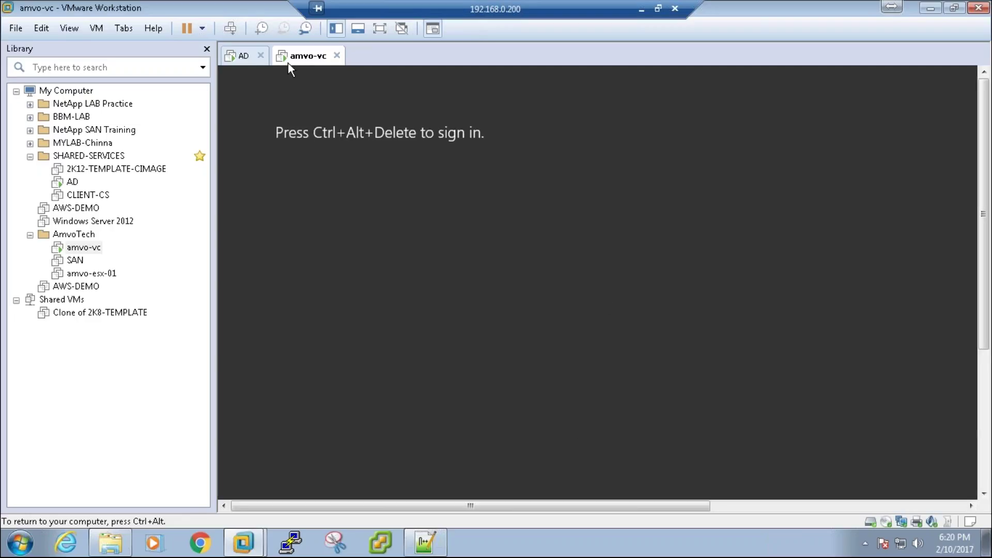
click(381, 28)
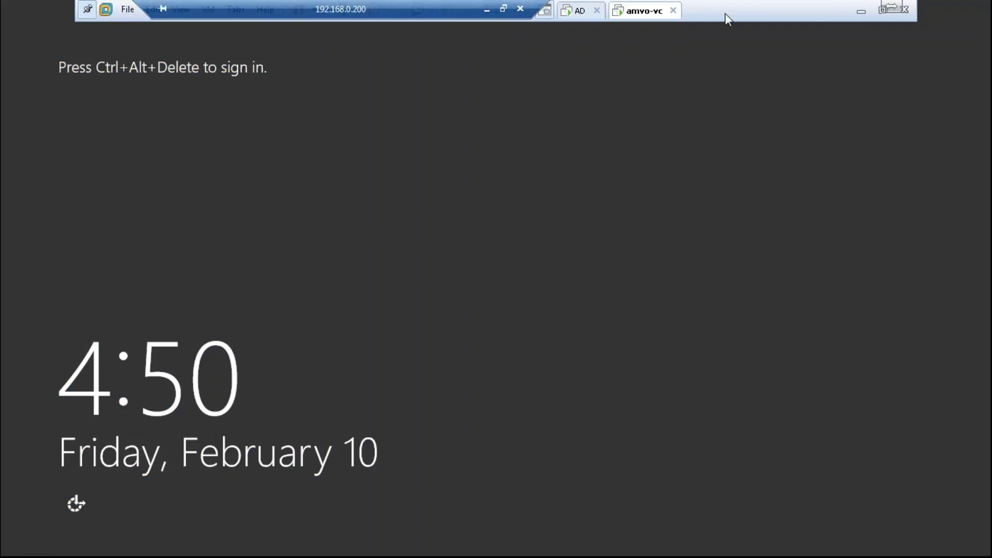
click(343, 11)
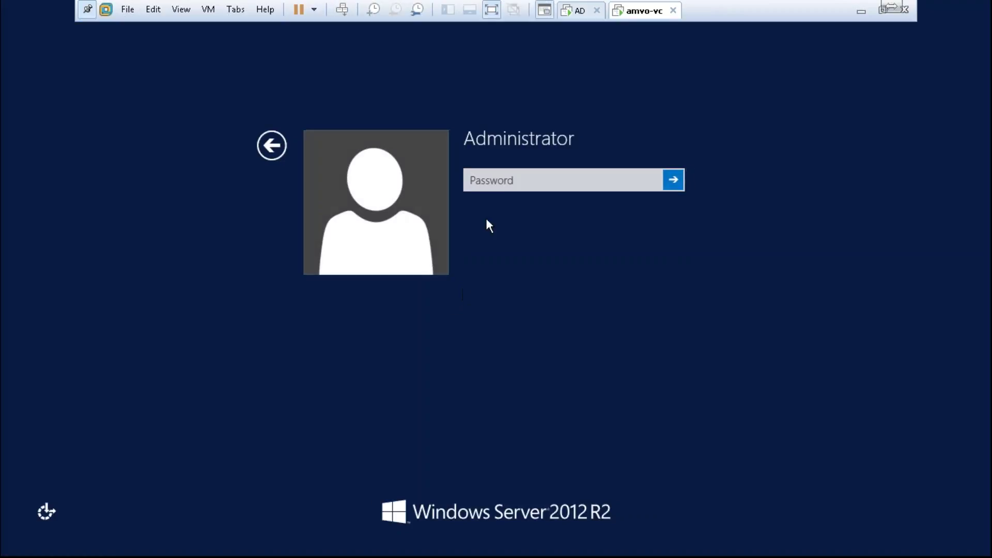
text(********)
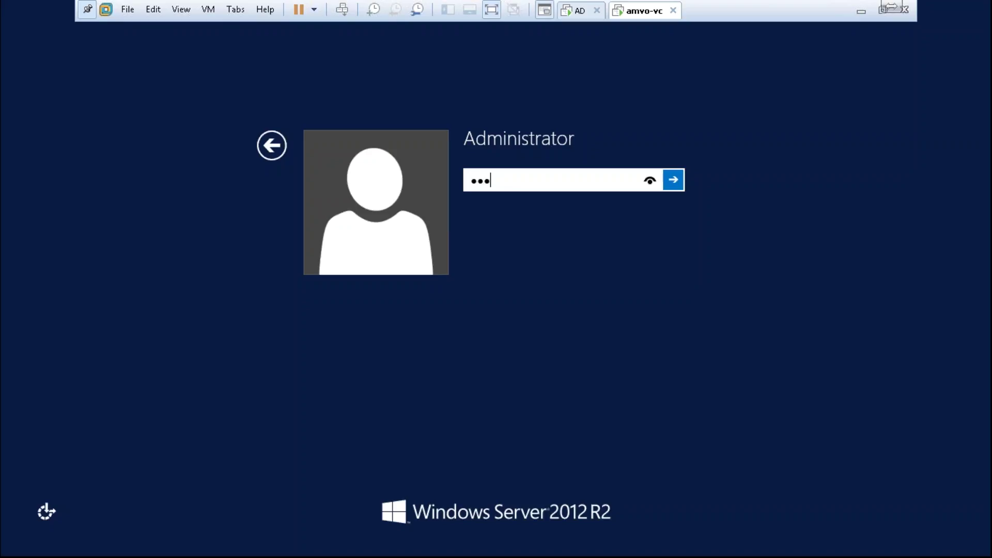
key(Return)
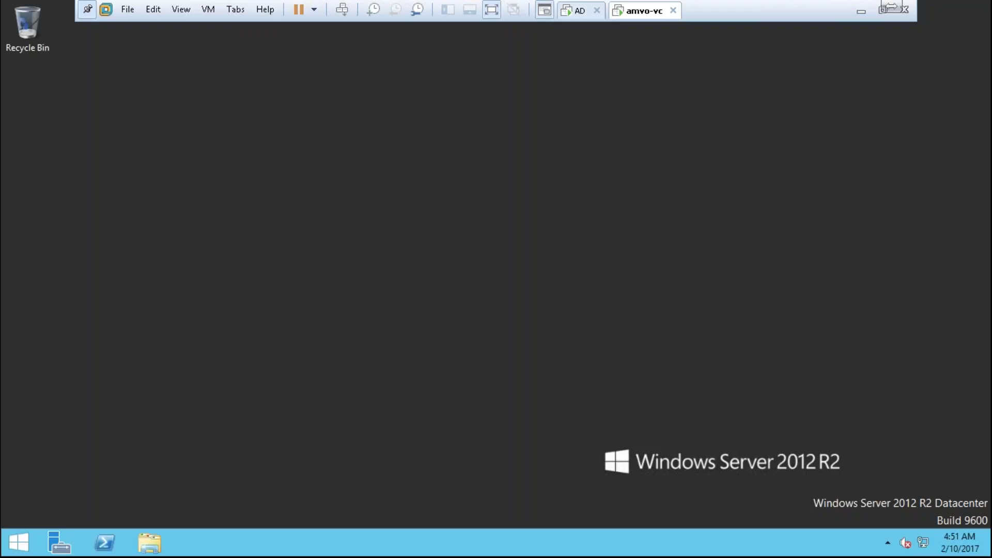
- Open the system properties of This PC from the Windows Start screen
key(super)
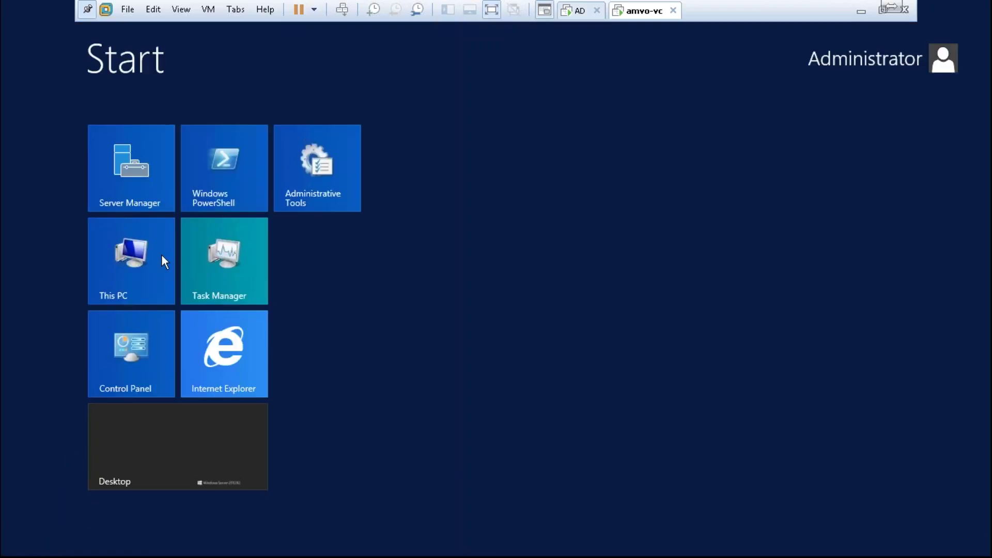
click(168, 238)
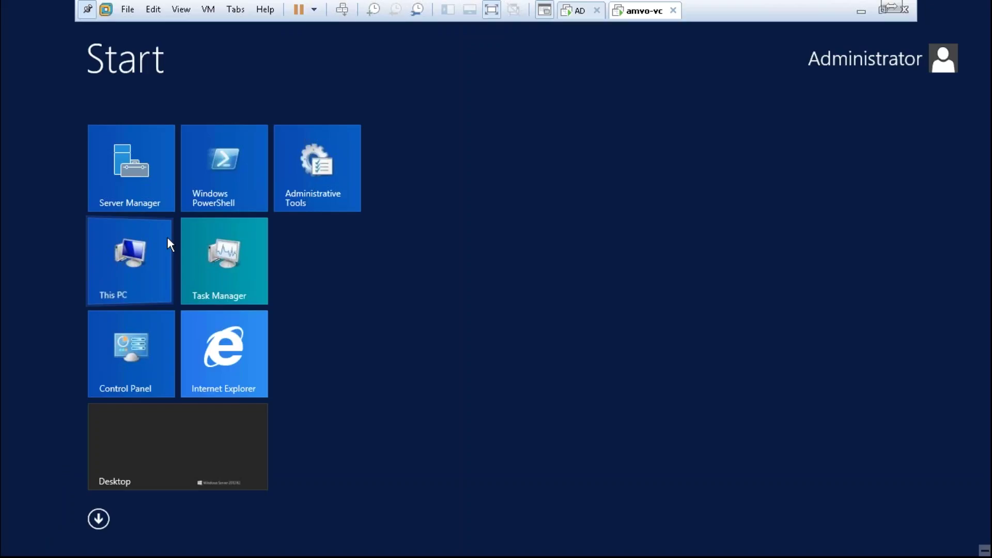
right_click(166, 236)
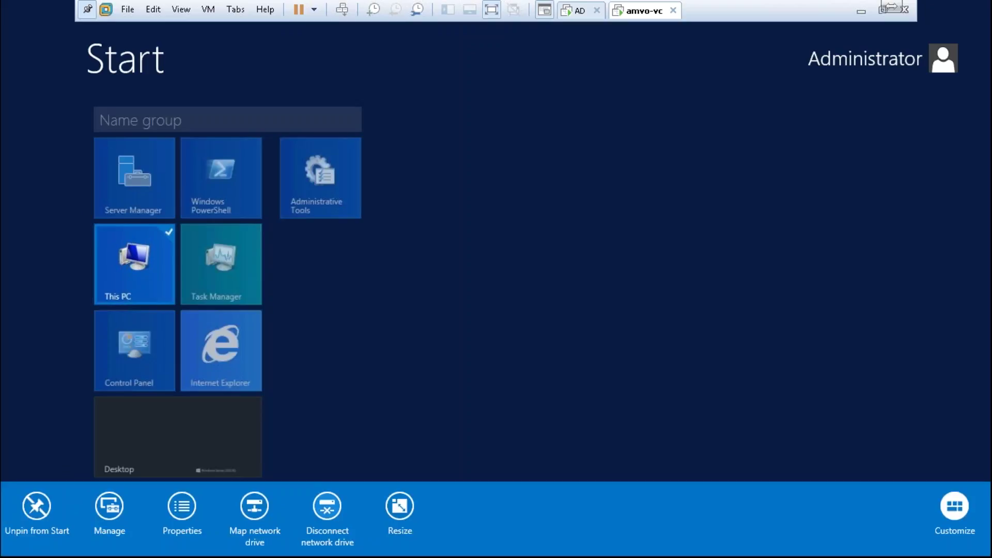
click(181, 505)
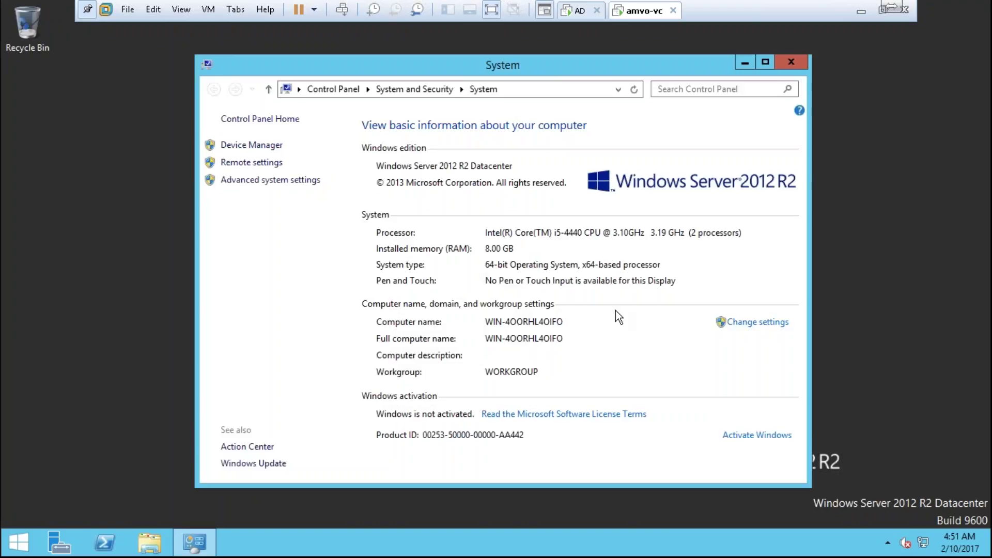
- Change the computer name to amvo-vc, acknowledge the restart notice and close the System windows without restarting
click(766, 324)
click(357, 287)
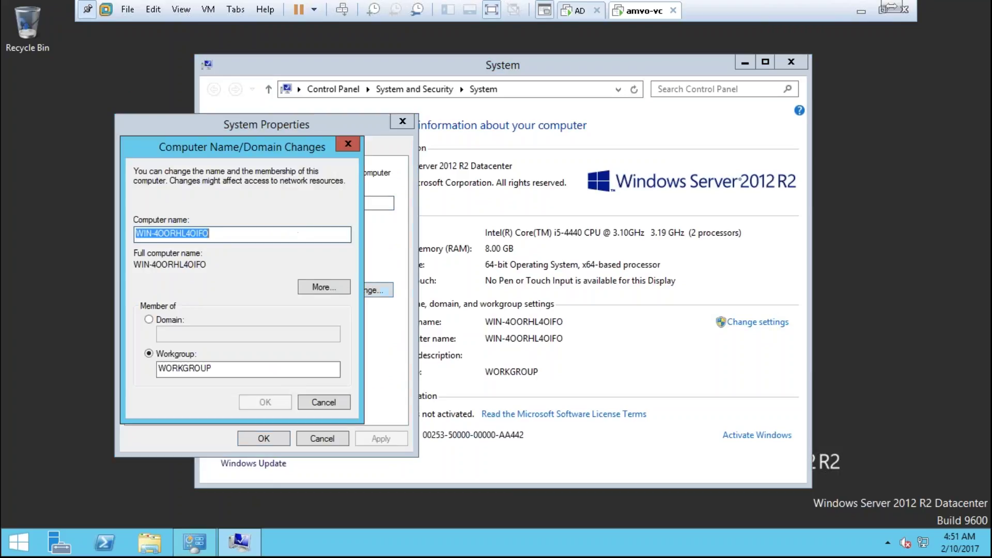
text(a)
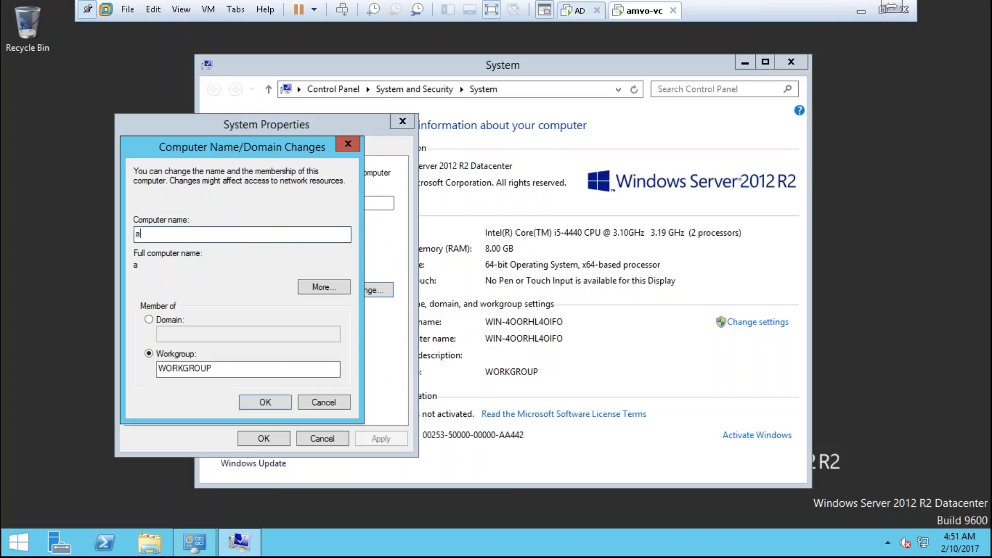
text(mvo-vc)
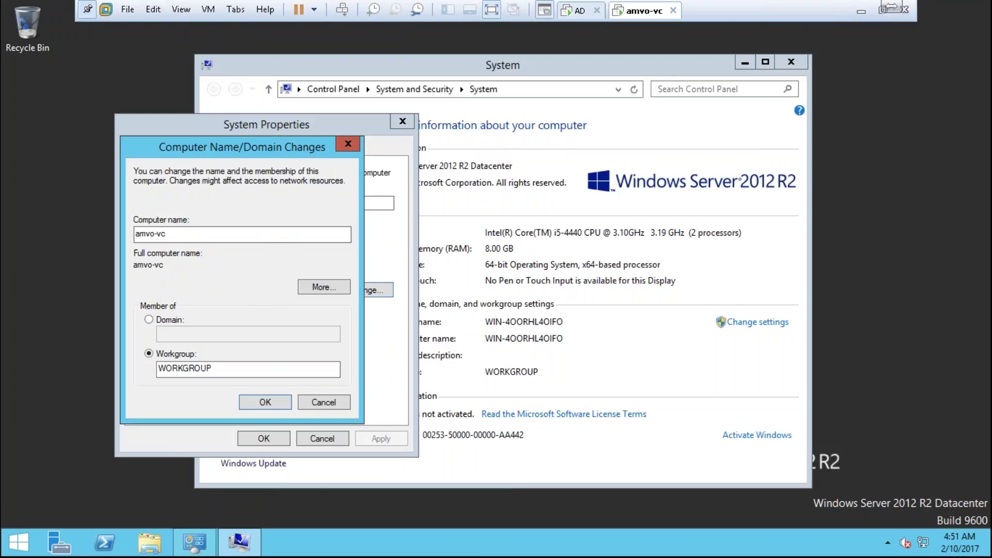
click(265, 402)
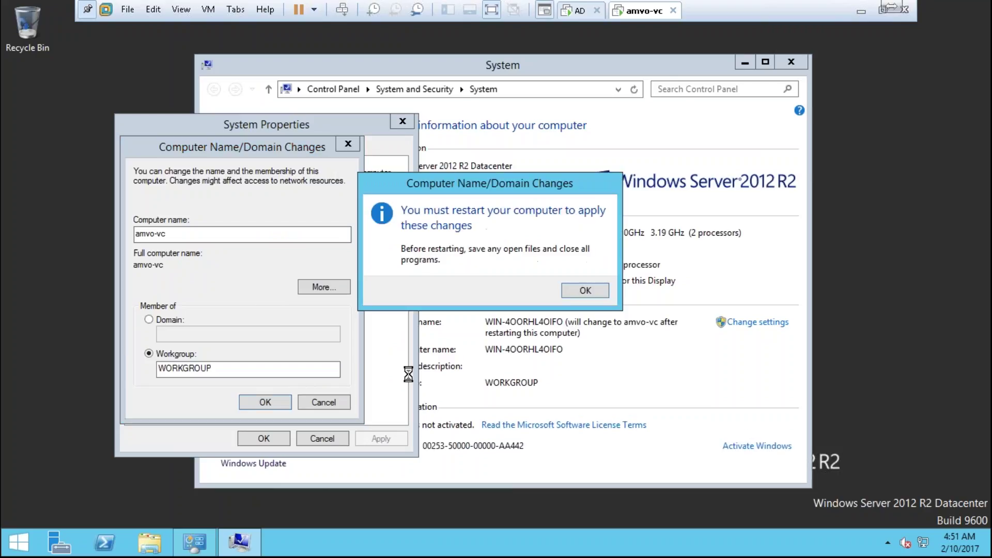
click(594, 292)
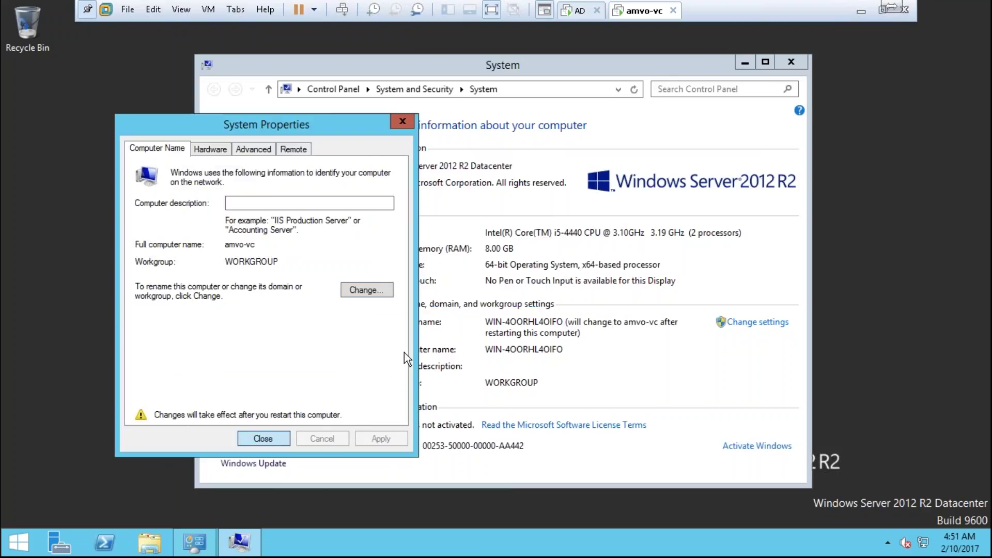
key(Return)
click(571, 285)
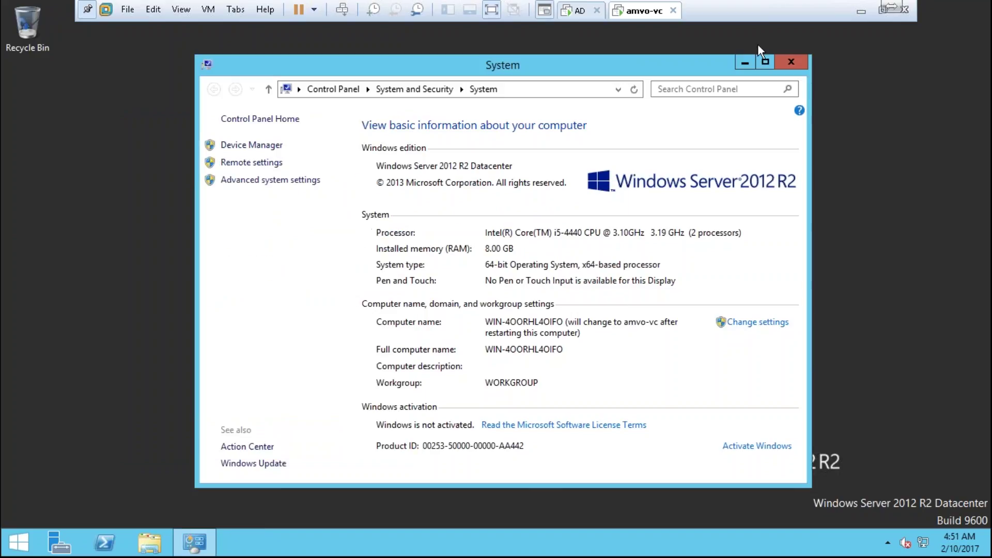
click(790, 61)
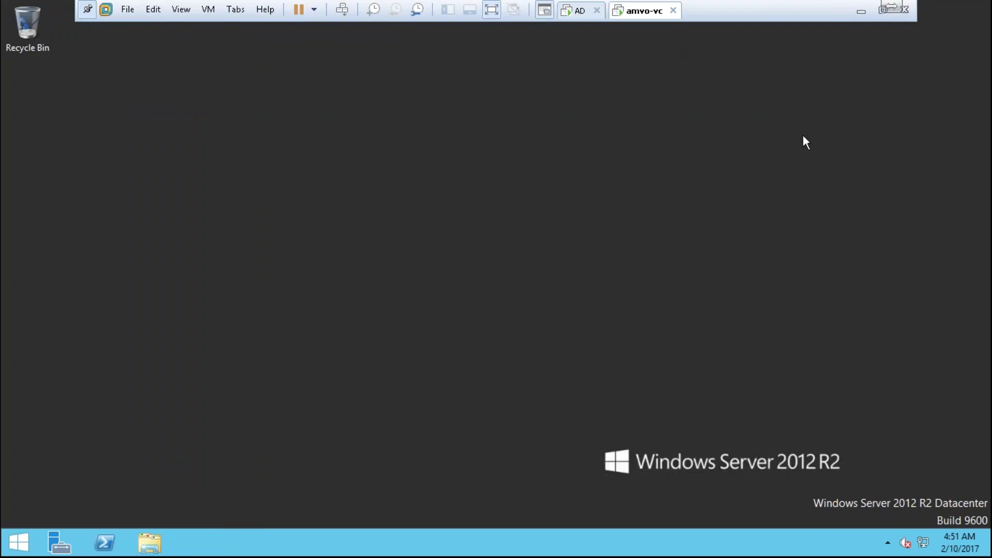
- Open a Command Prompt and run ipconfig /all to examine the server's network configuration
key(super+r)
text(cmd)
key(Return)
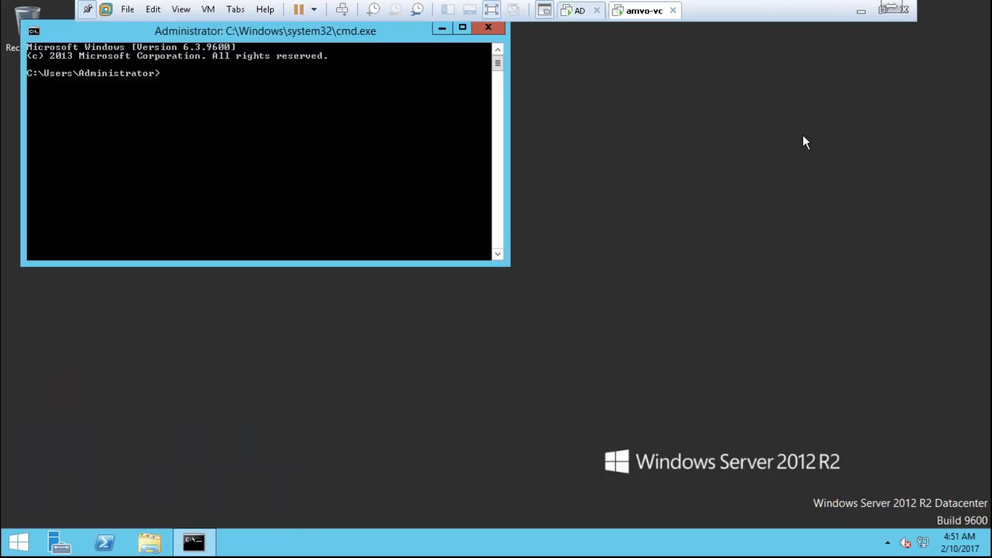
text(ipconfig /all)
key(Return)
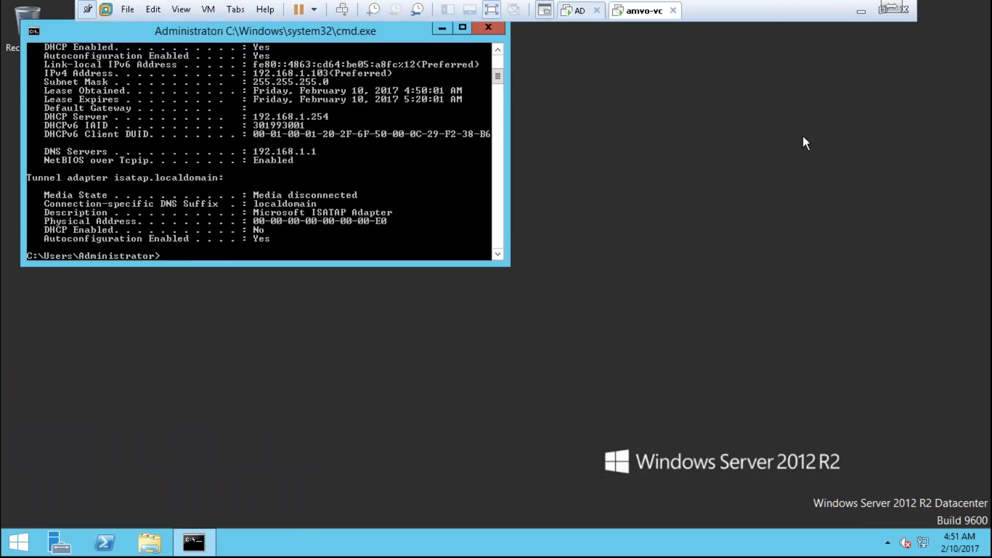
- Run ncpa.cpl from the enlarged Command Prompt and open the Ethernet0 adapter's properties, closing the Network Connections window
click(462, 27)
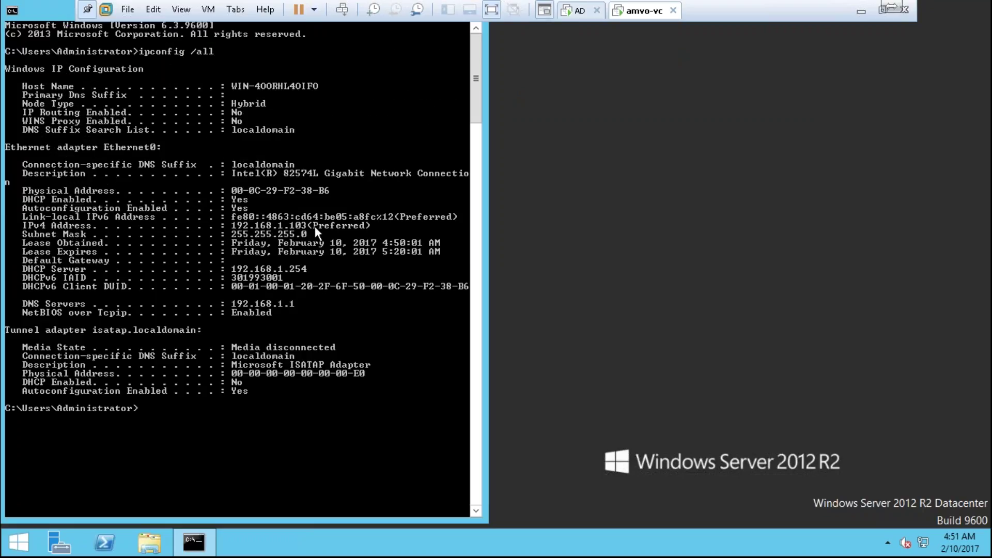
text(ncpa.cpl)
key(Return)
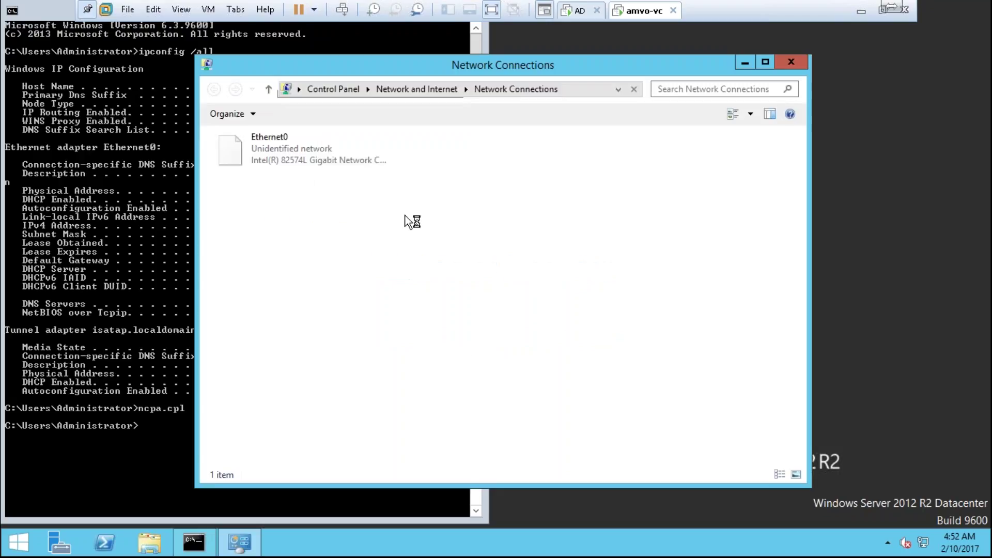
click(285, 160)
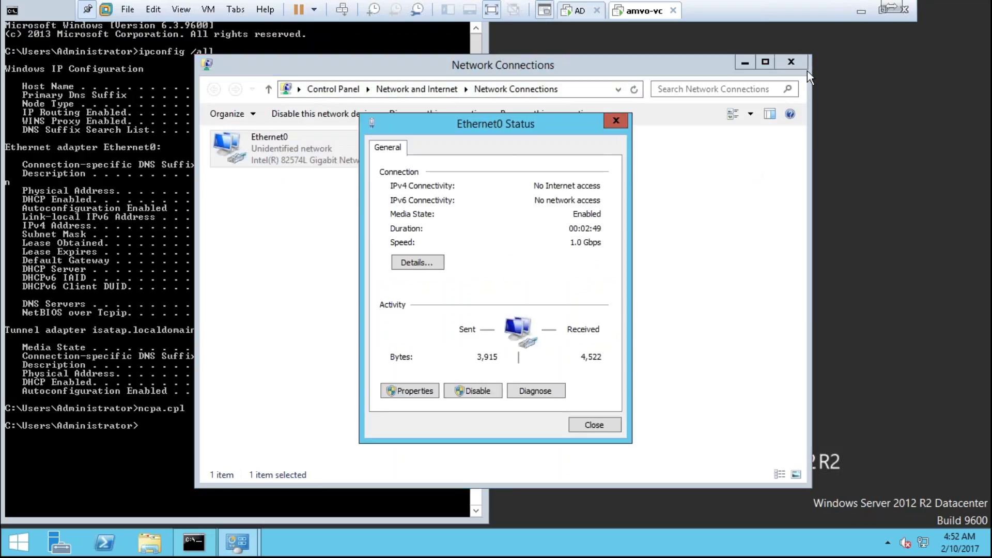
click(790, 62)
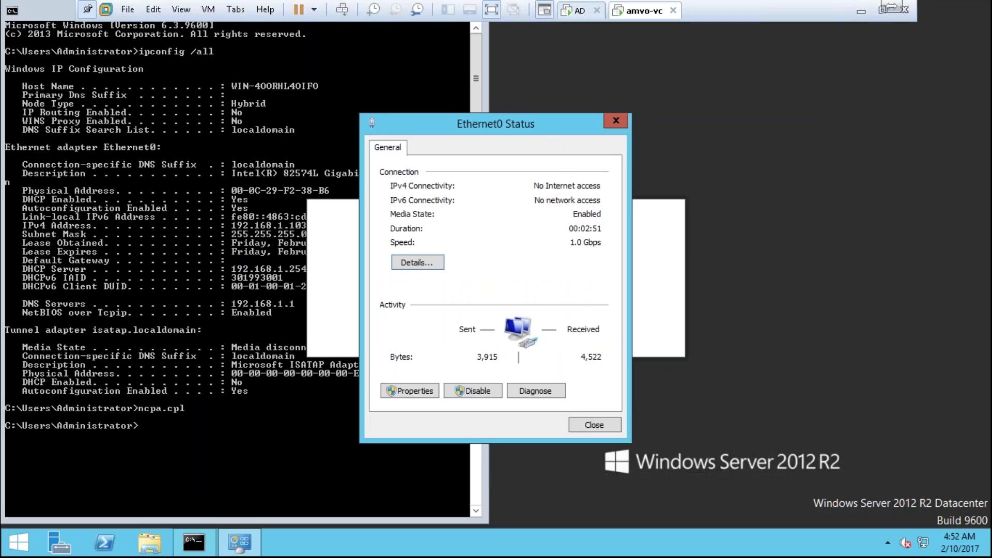
drag(550, 123, 768, 89)
click(653, 353)
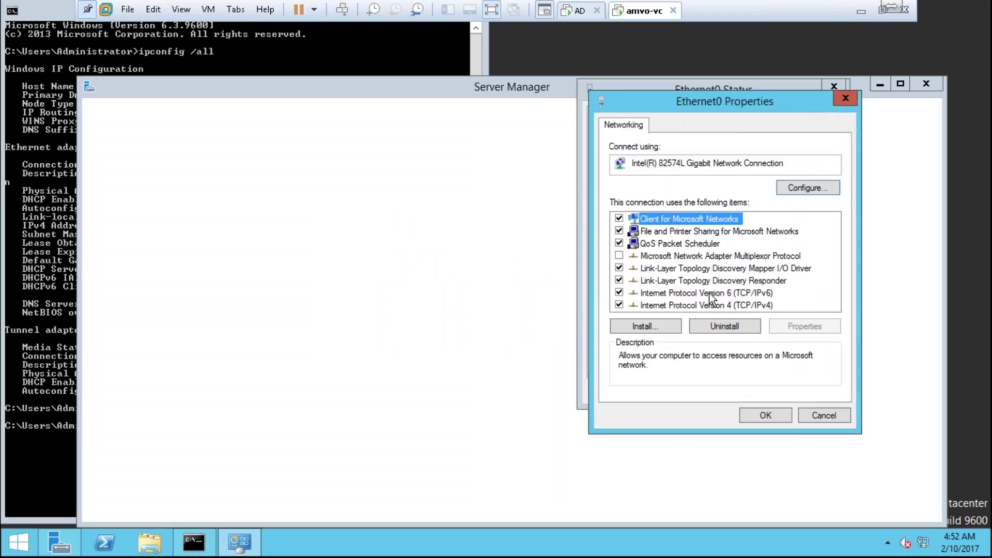
- Disable Internet Protocol Version 6 on Ethernet0 and enter 192.168.1.70 as the static IPv4 address
click(618, 292)
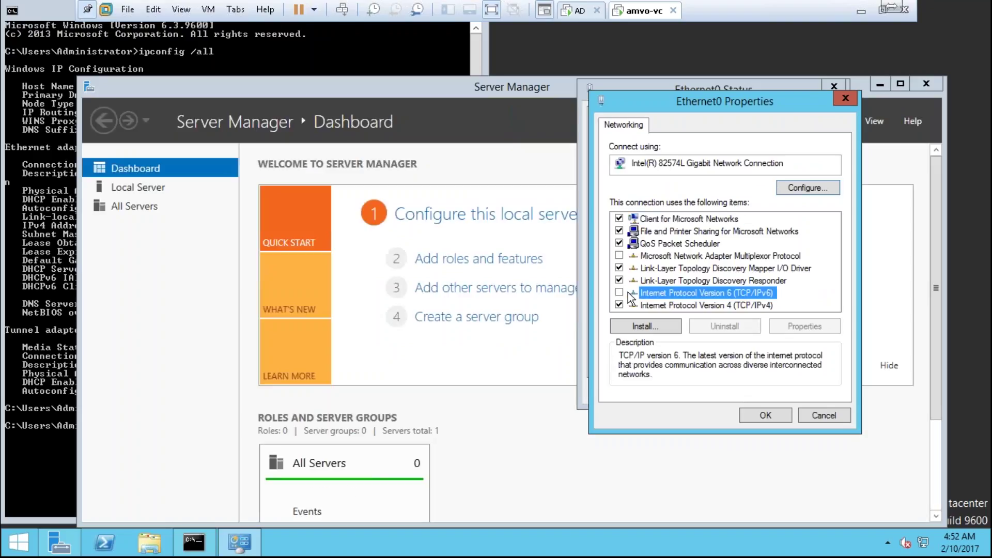
click(715, 303)
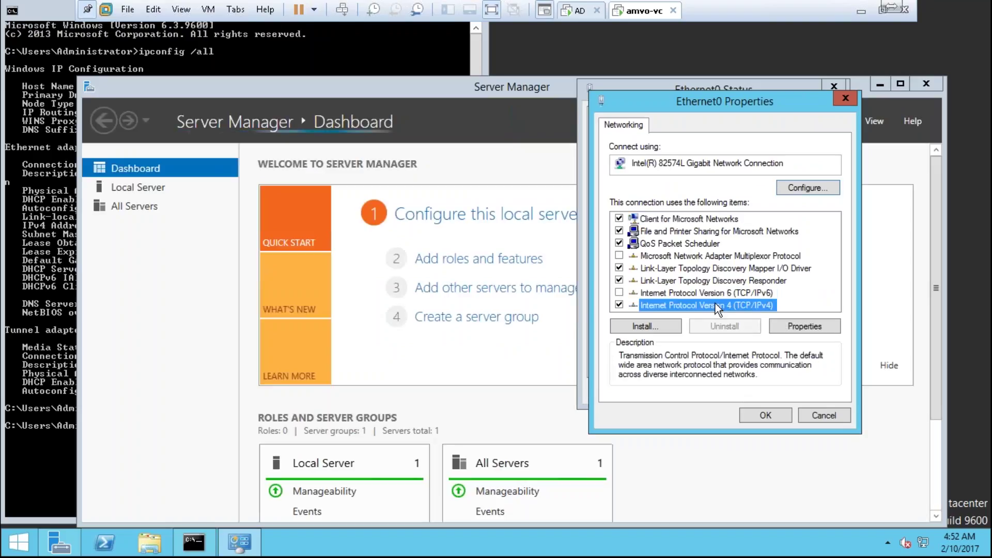
click(798, 324)
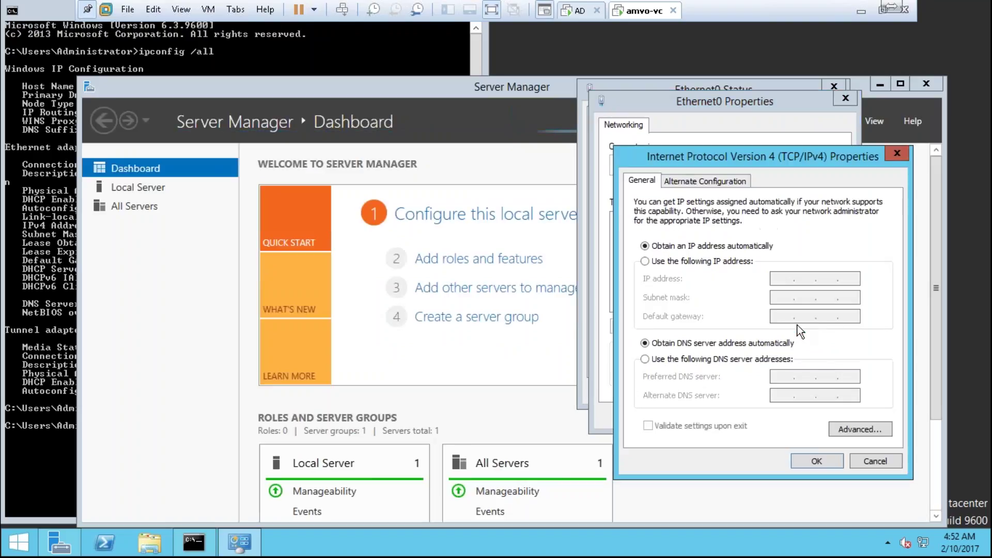
click(684, 260)
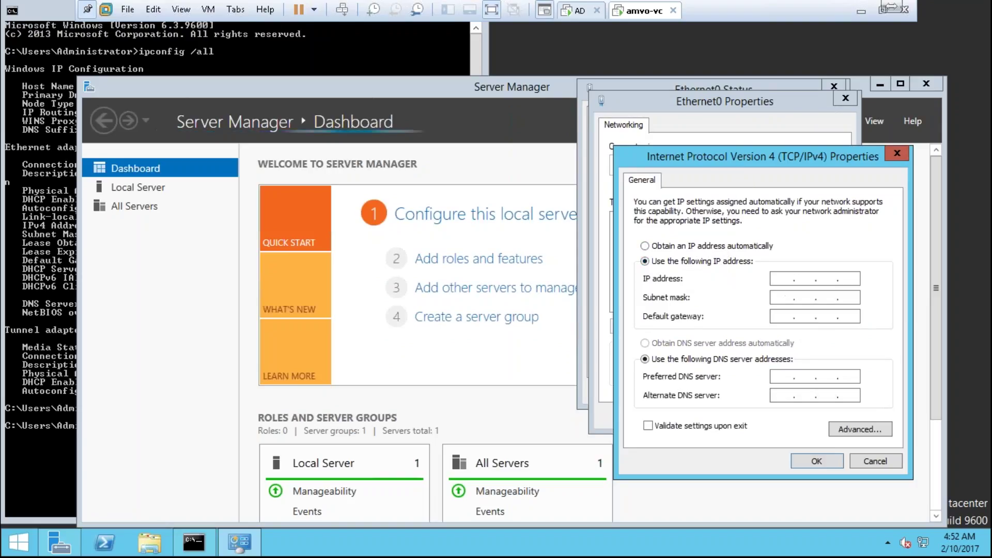
click(781, 278)
text(192 . 168 . )
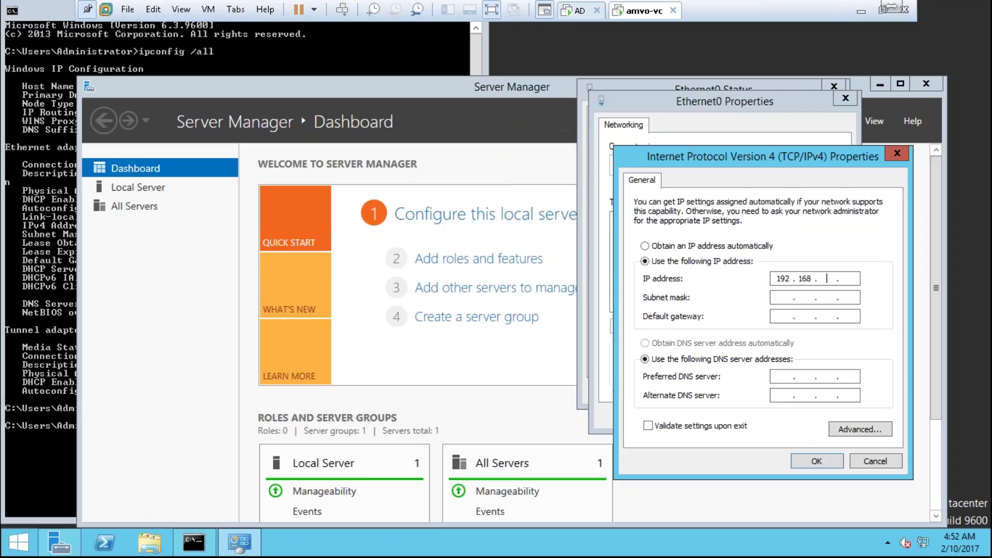
text(1 . 70)
- Switch to the AD virtual machine, sign in with the account password and dismiss the Windows activation prompt
click(578, 11)
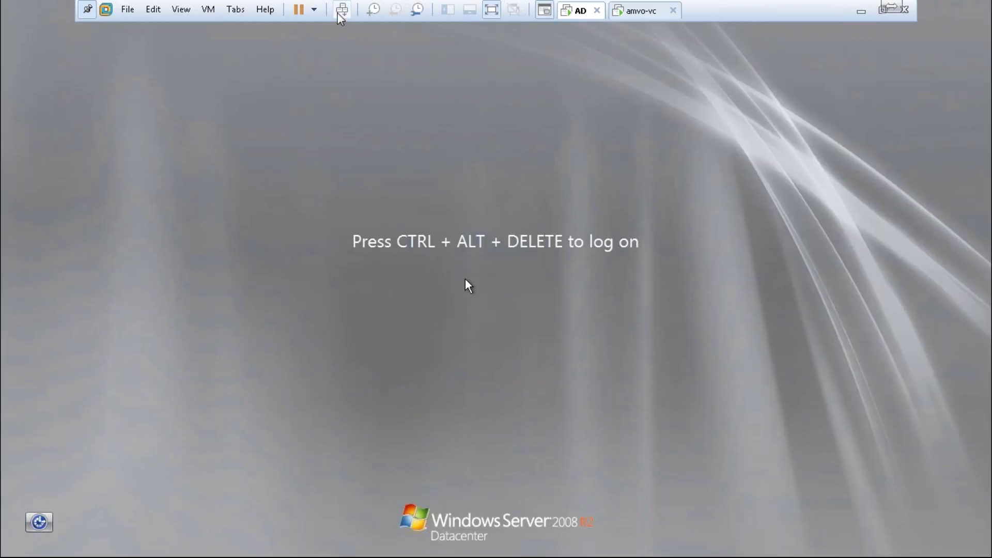
click(342, 10)
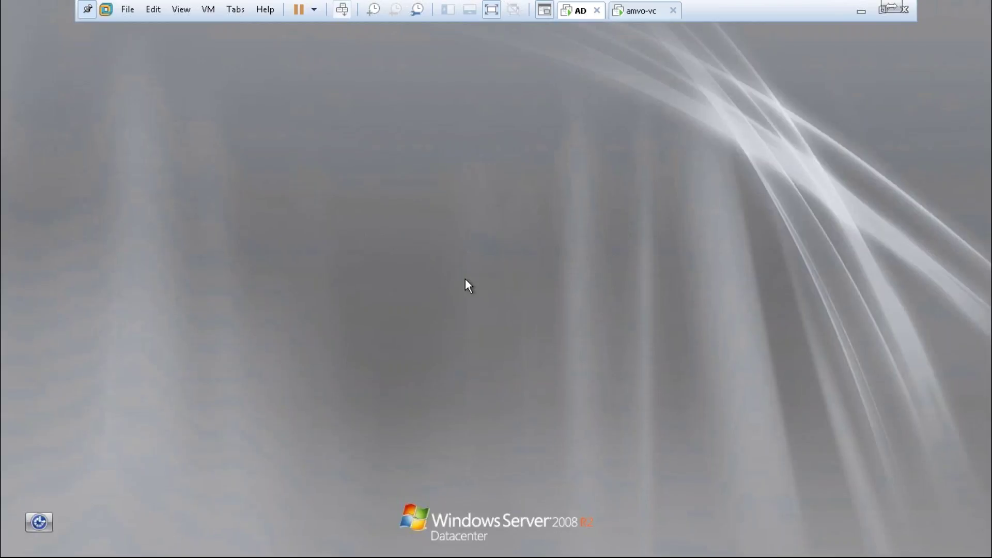
click(479, 352)
text(********)
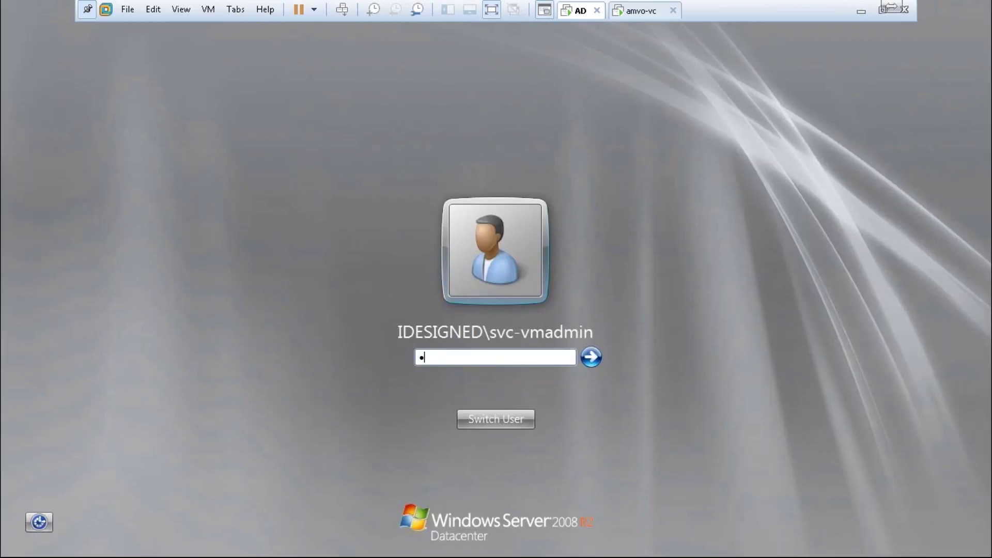
key(Return)
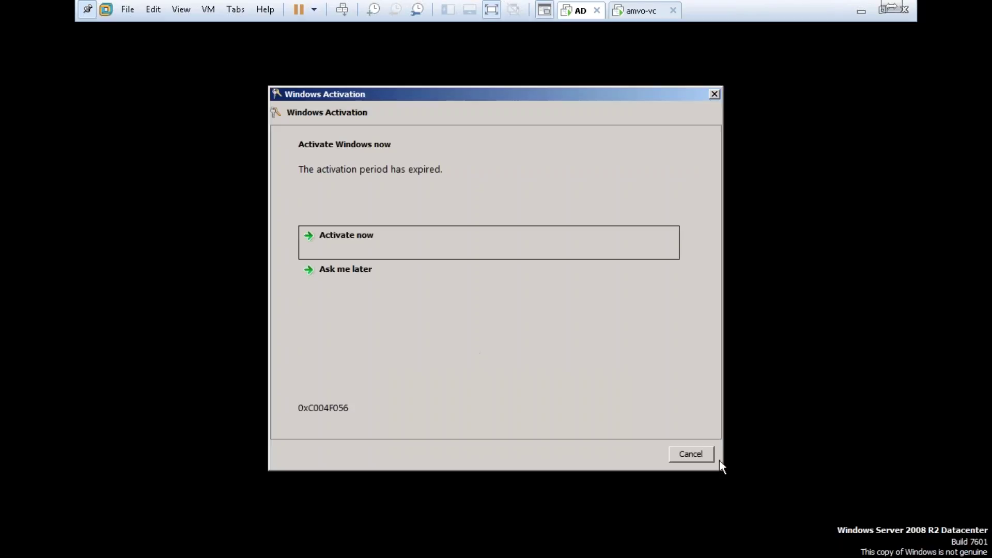
click(707, 457)
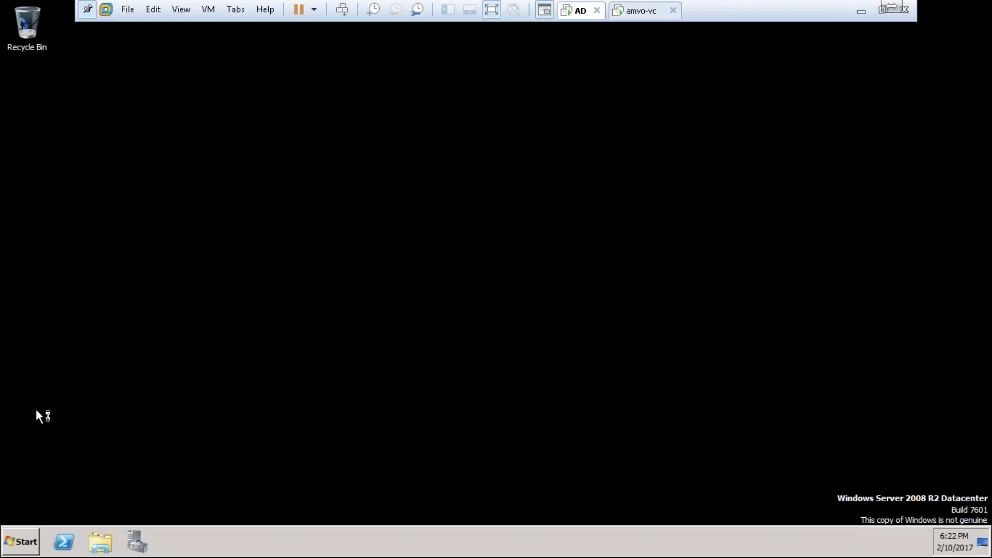
- Run dnsmgmt.msc and examine the pointer records in the 1.168.192.in-addr.arpa reverse lookup zone for the vCenter address
key(super+r)
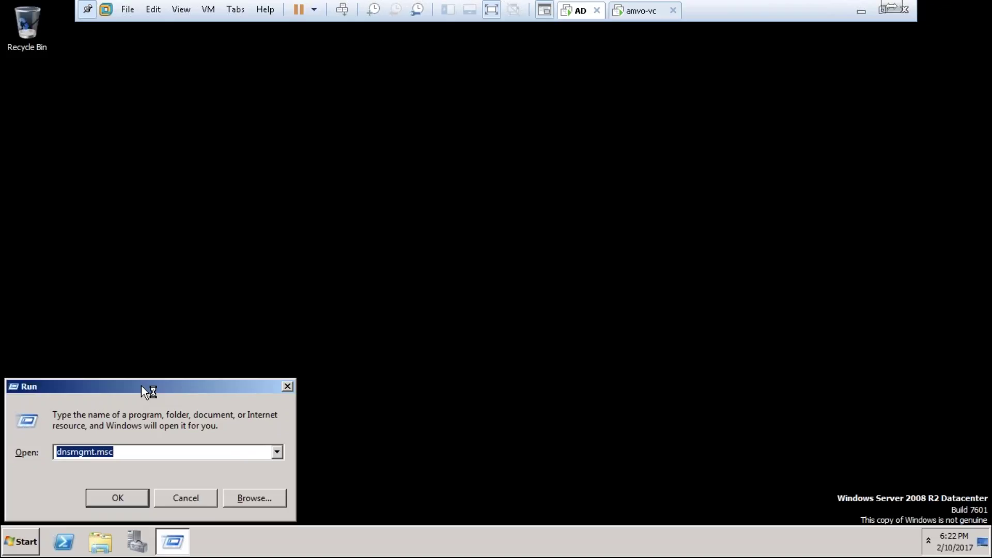
key(Return)
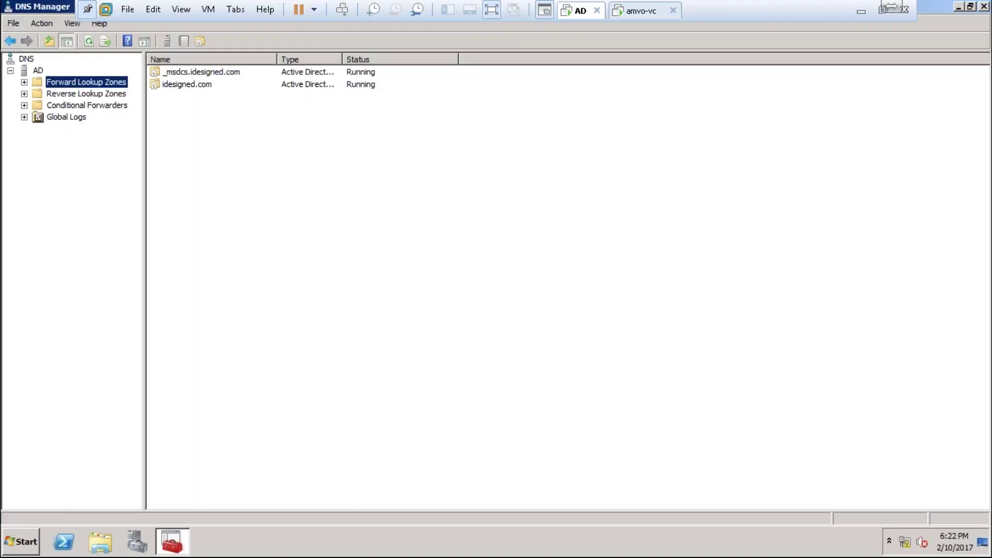
double_click(37, 93)
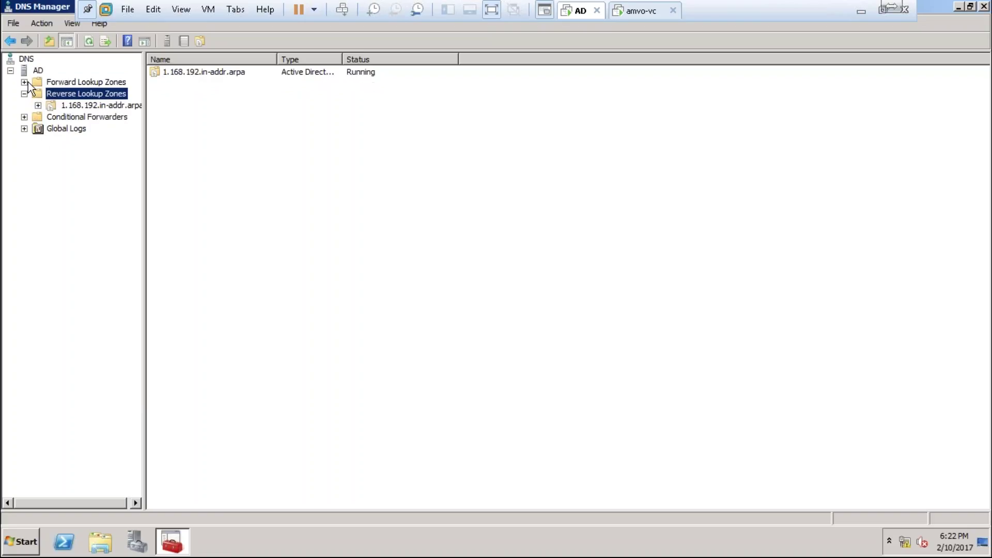
click(77, 106)
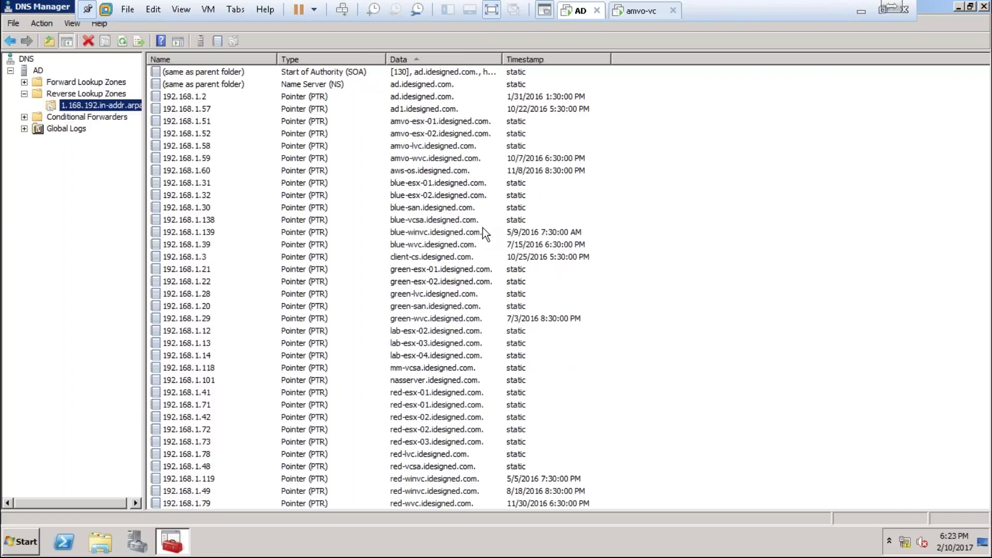
click(418, 133)
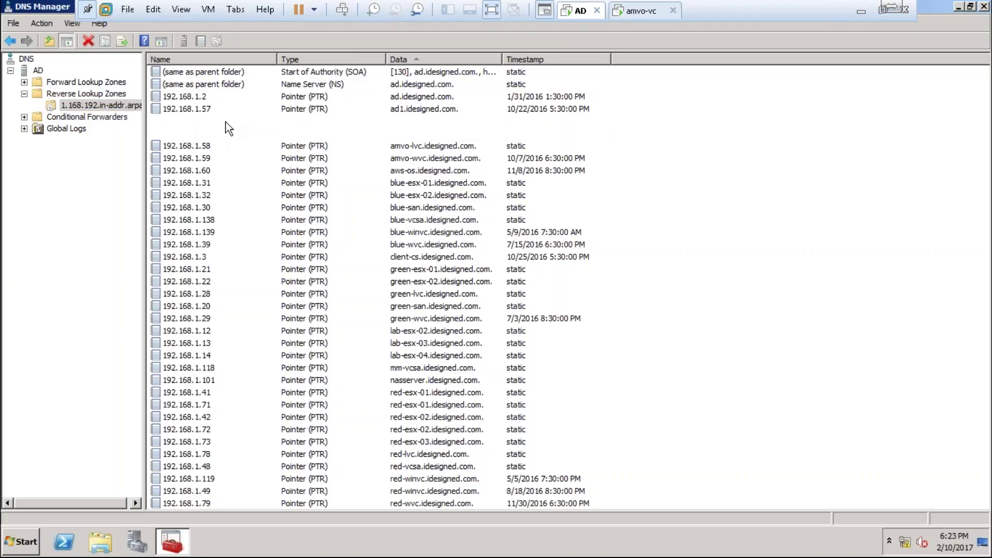
- Return to the amvo-vc machine and set its IPv4 address to 192.168.1.59 with subnet mask 255.255.255.0
click(638, 15)
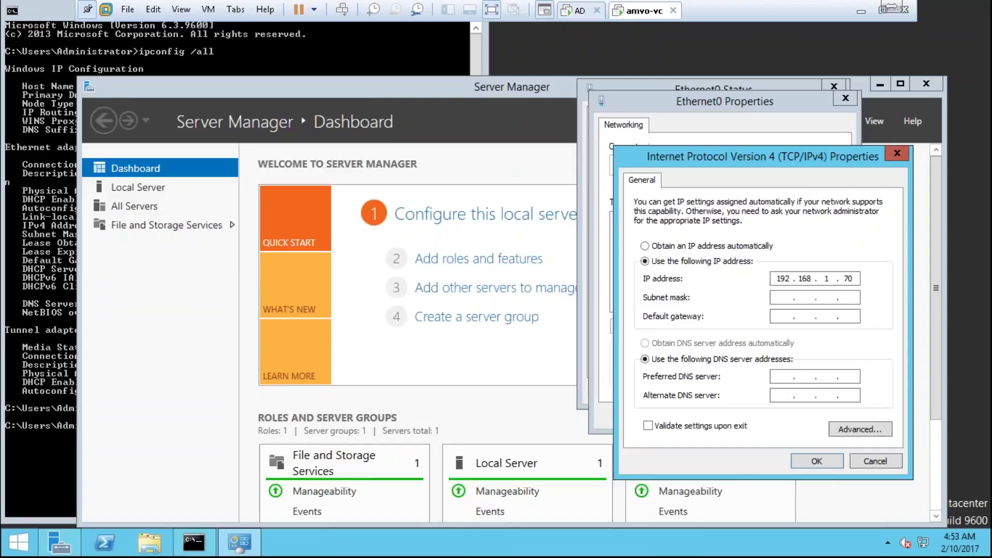
key(BackSpace)
key(BackSpace)
text(59)
key(Tab)
key(Tab)
- Set the default gateway to 192.168.1.1
text(129.158.)
key(BackSpace)
key(BackSpace)
key(BackSpace)
key(BackSpace)
key(BackSpace)
key(BackSpace)
text(192 . 168 . 1 . 1)
- Set the preferred DNS server to 192.168.1.2, save the IPv4 settings and close the Ethernet0 windows
key(Tab)
key(Tab)
text(192 . 168 . 1 . )
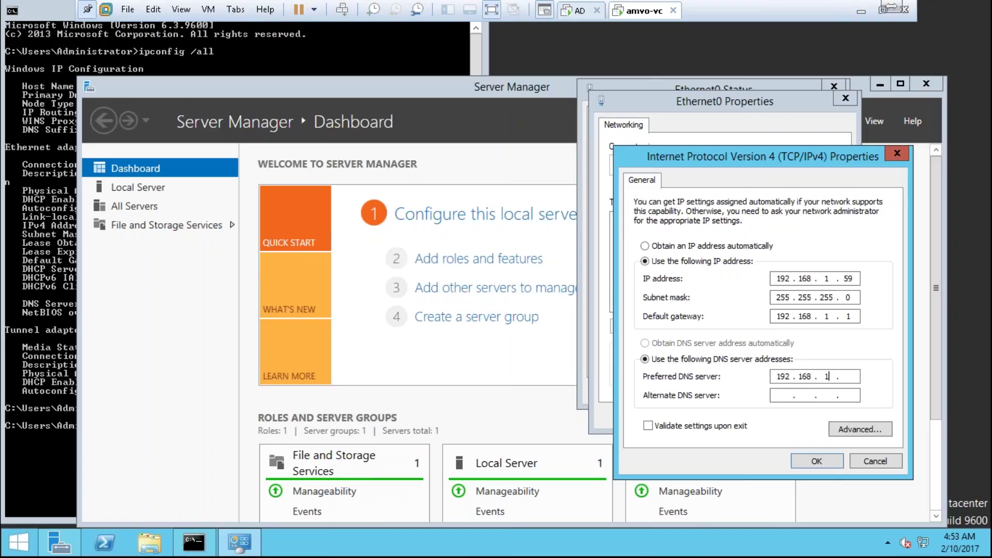
text(2)
click(815, 460)
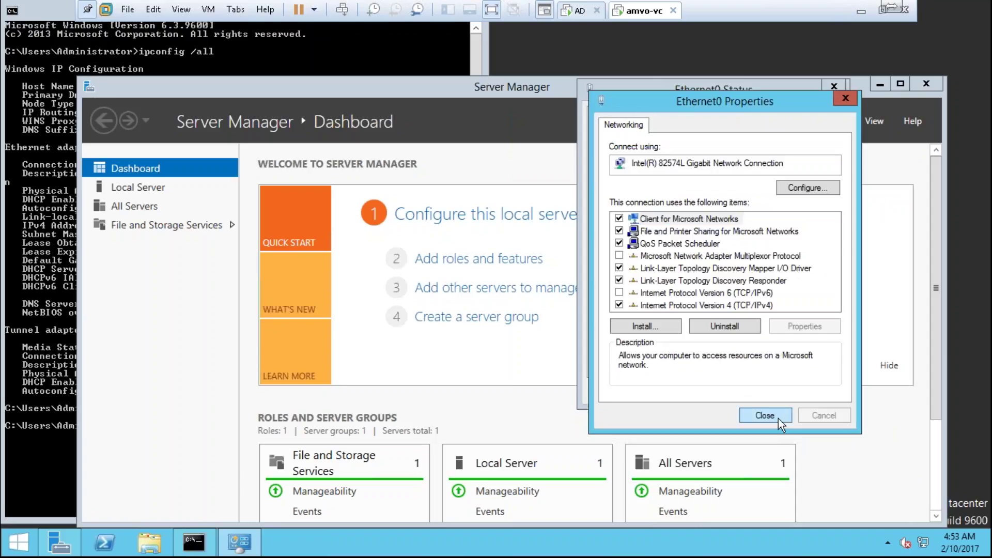
click(778, 419)
click(804, 386)
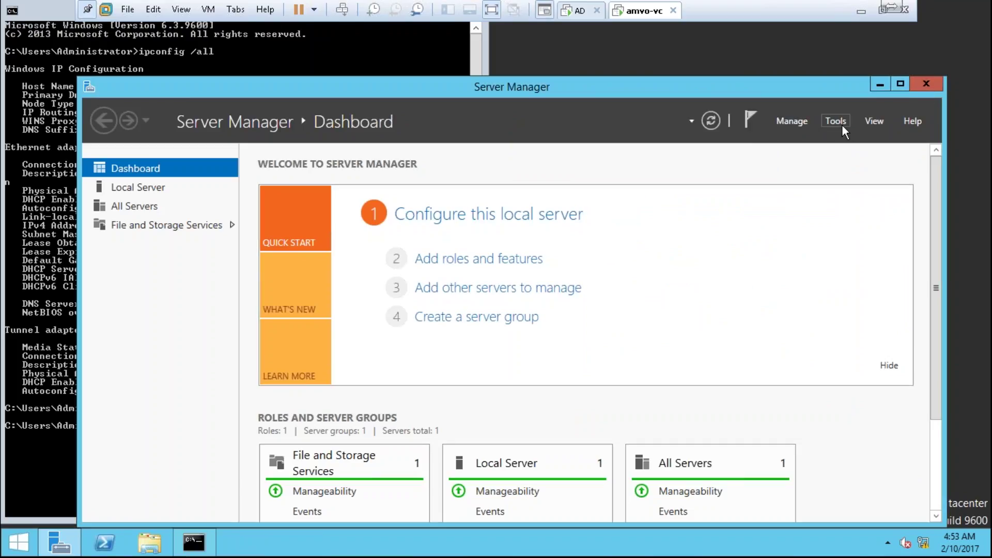
- Search from the Windows Start screen for Windows Firewall with Advanced Security and open it
key(super)
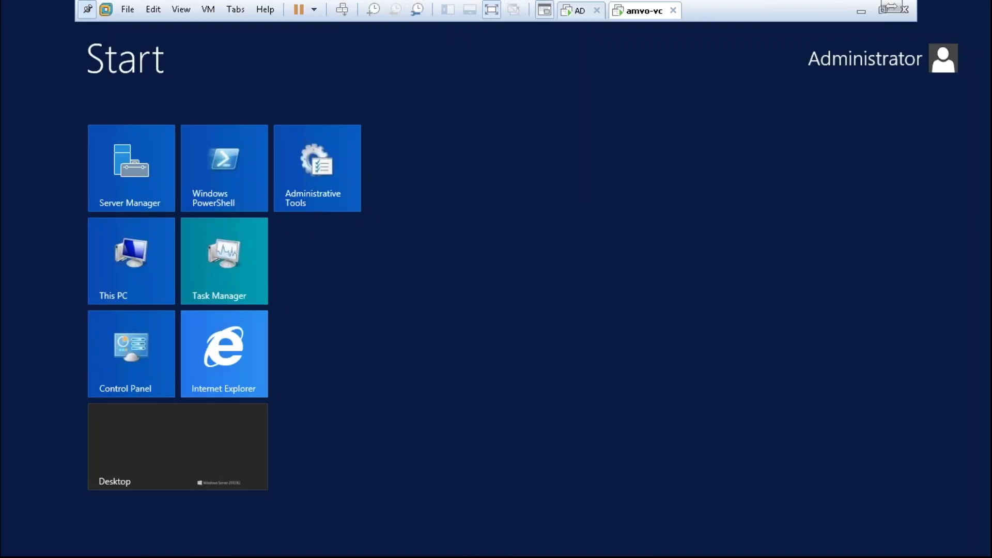
text(frew)
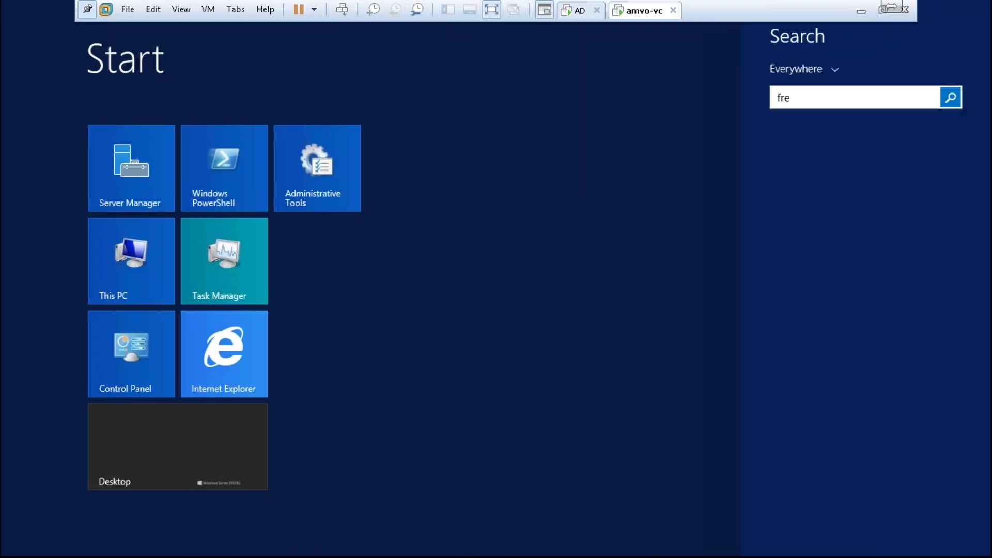
key(BackSpace)
key(BackSpace)
key(BackSpace)
key(BackSpace)
text(firewall with Advanced Security)
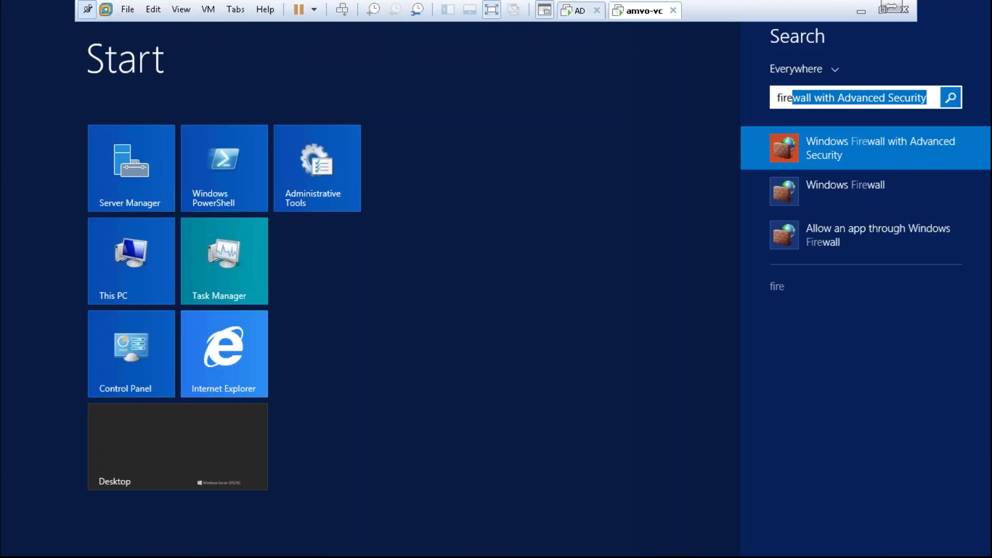
key(Return)
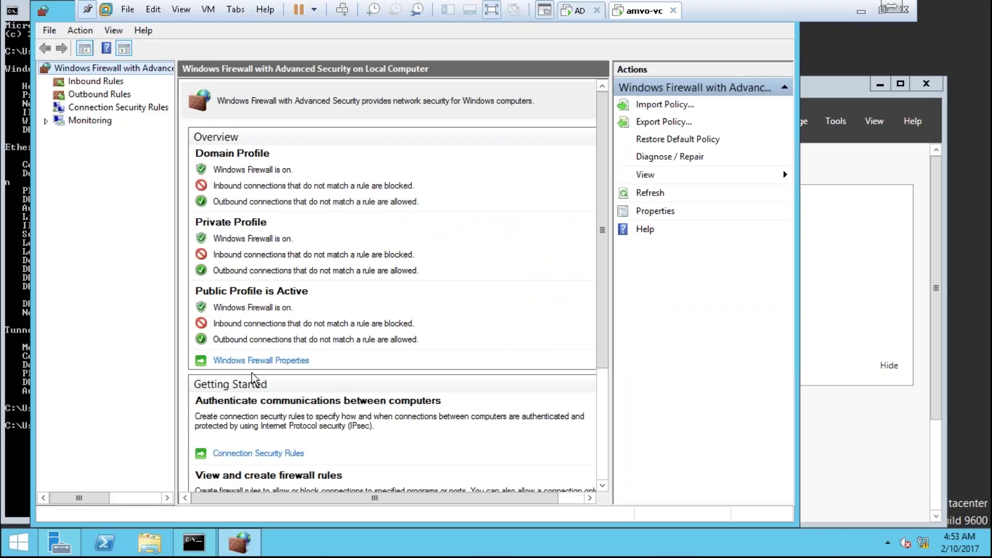
- Open the Windows Firewall properties and set the domain profile's firewall state to Off
click(263, 361)
click(473, 184)
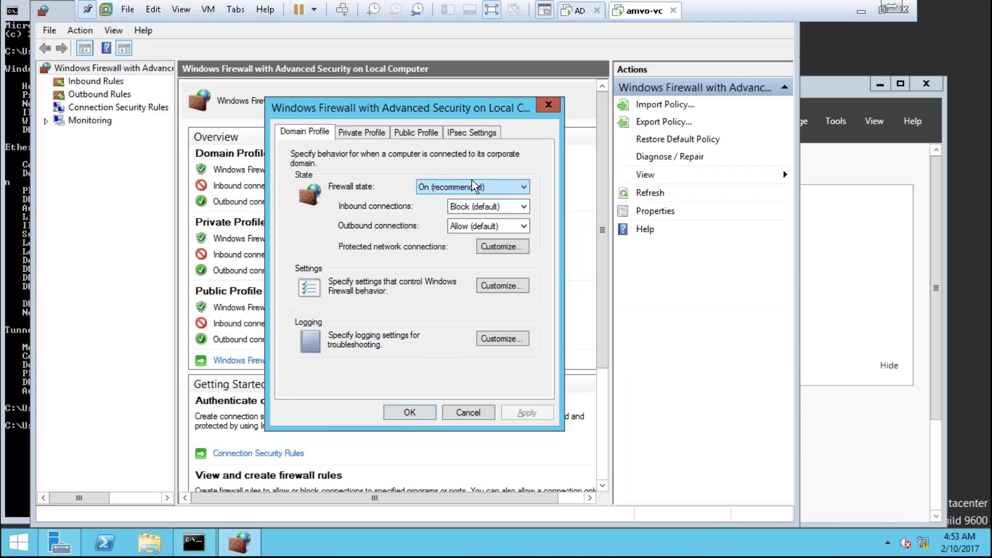
click(450, 207)
click(445, 188)
key(Down)
click(432, 208)
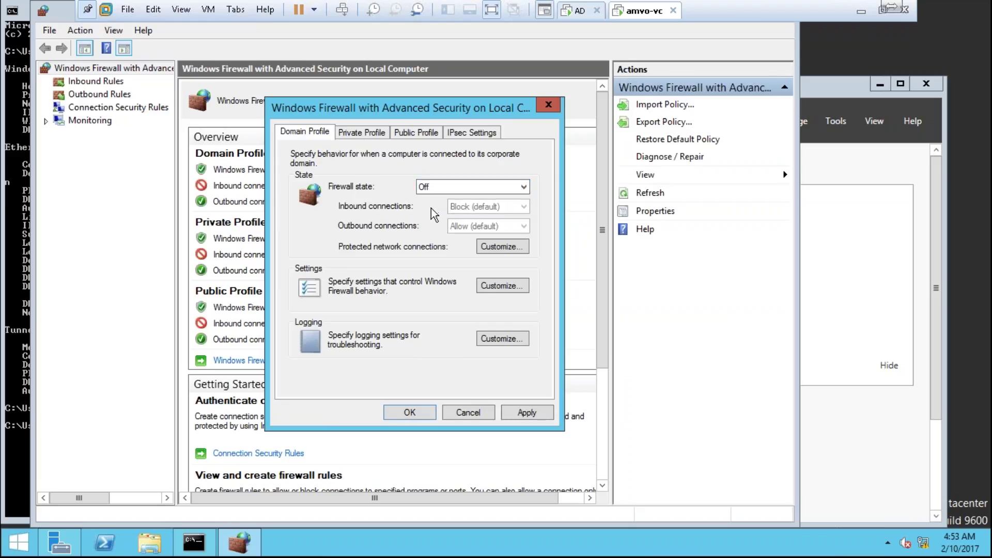
- Set the firewall state to Off for the private and public profiles, then apply and close the firewall properties
click(359, 133)
click(444, 182)
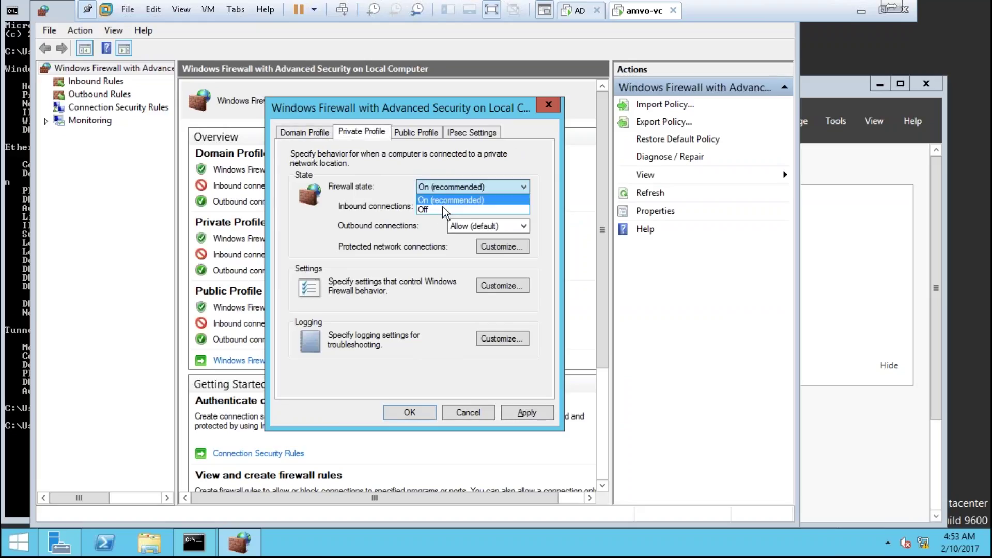
click(442, 206)
click(416, 133)
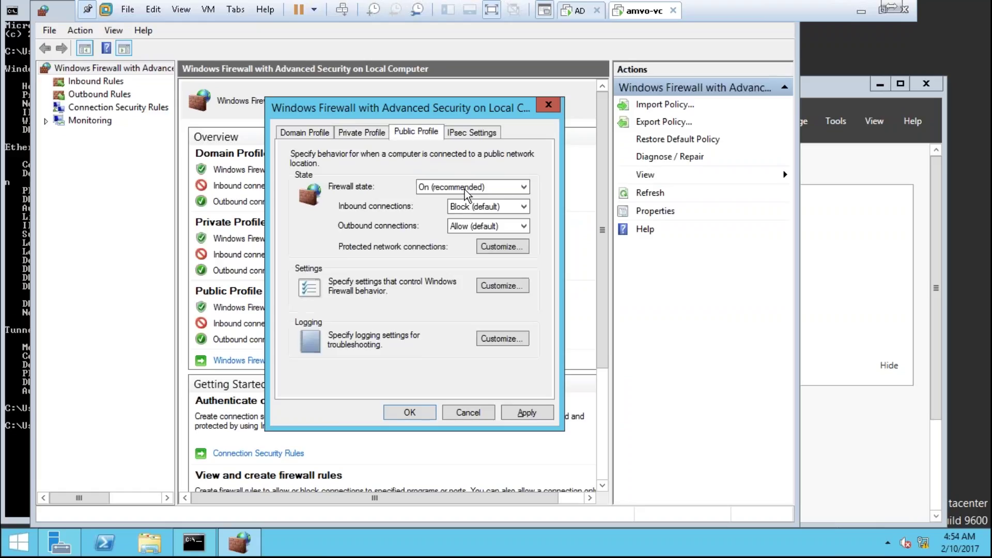
click(464, 188)
click(442, 210)
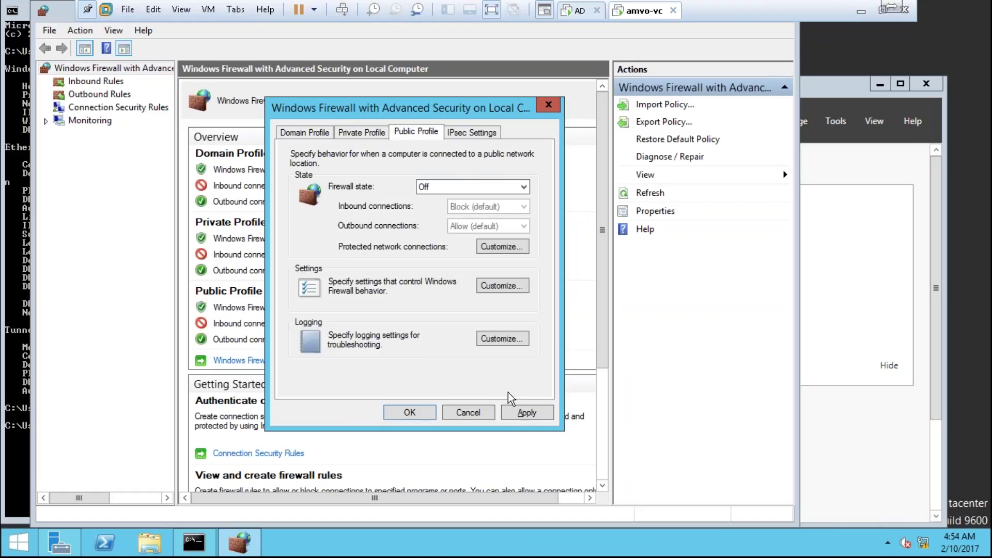
click(526, 415)
click(414, 413)
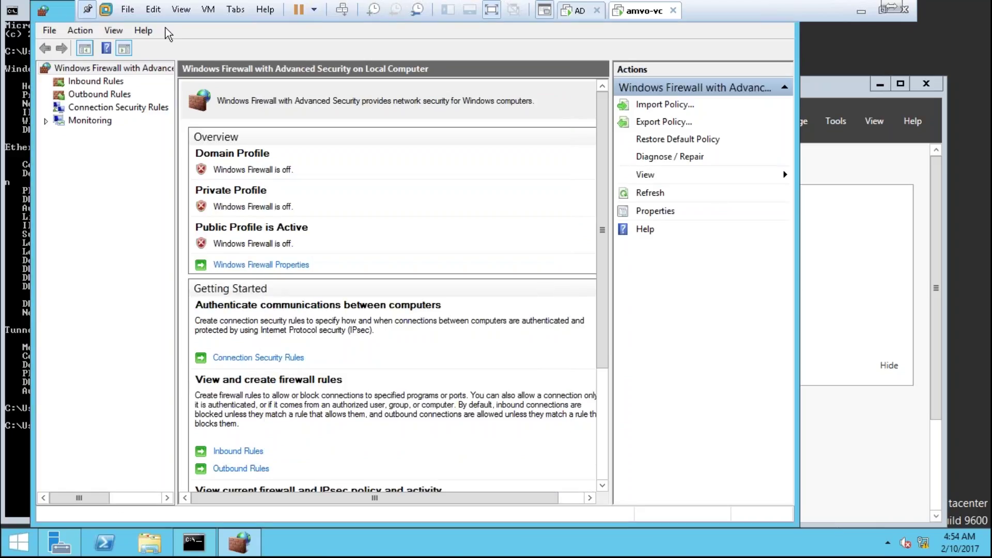
drag(62, 7, 65, 86)
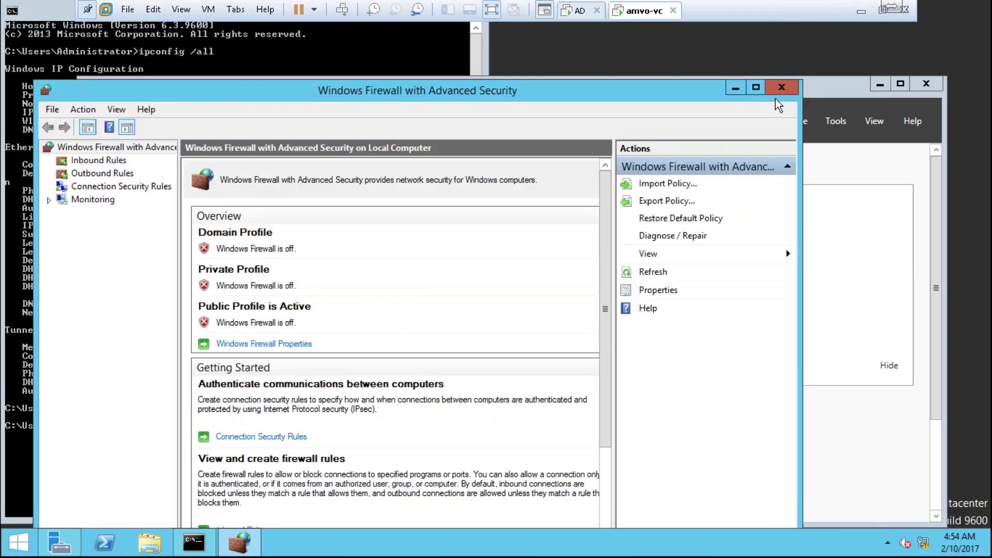
- Close the Windows Firewall with Advanced Security and Server Manager windows, leaving the command prompt open
click(781, 87)
drag(472, 81, 583, 84)
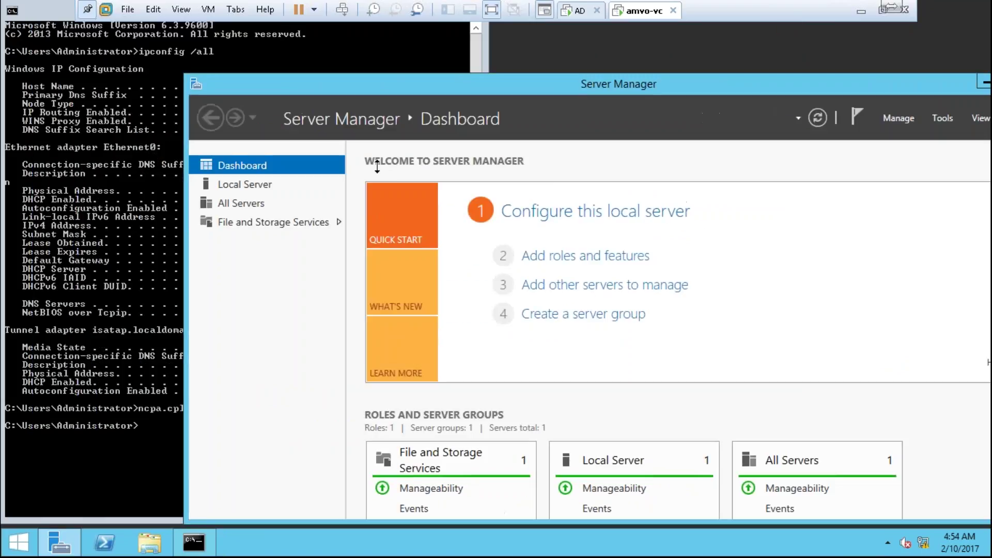
drag(932, 83, 881, 116)
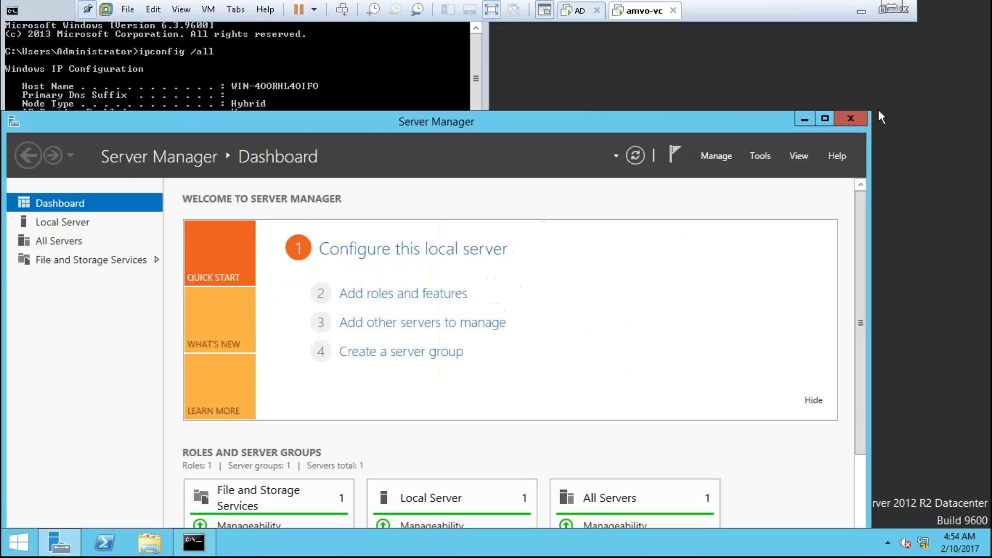
click(850, 118)
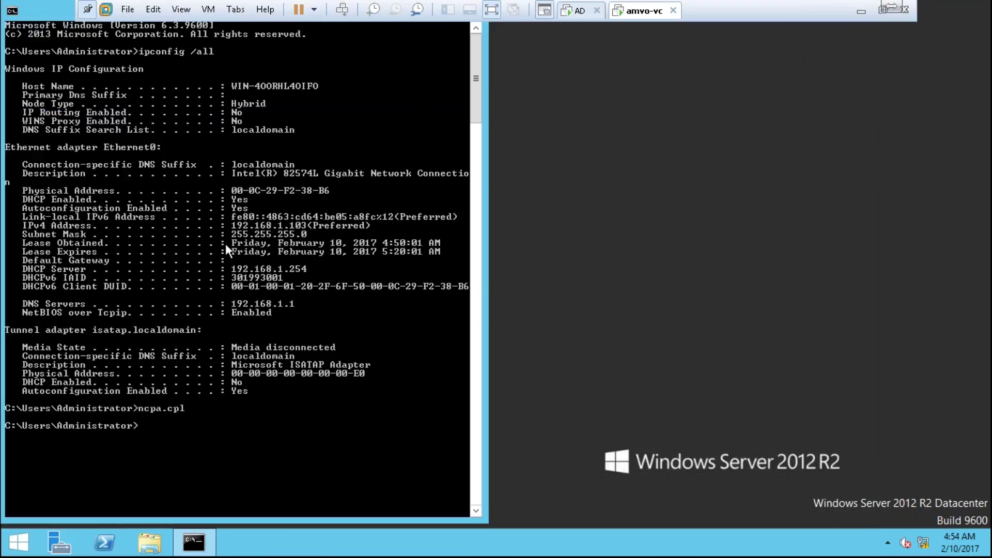
- Restart the server immediately from the command prompt with shutdown -r -t 0
text(shtu)
key(BackSpace)
key(BackSpace)
key(BackSpace)
key(BackSpace)
text(shutdown -r -t 0)
key(Return)
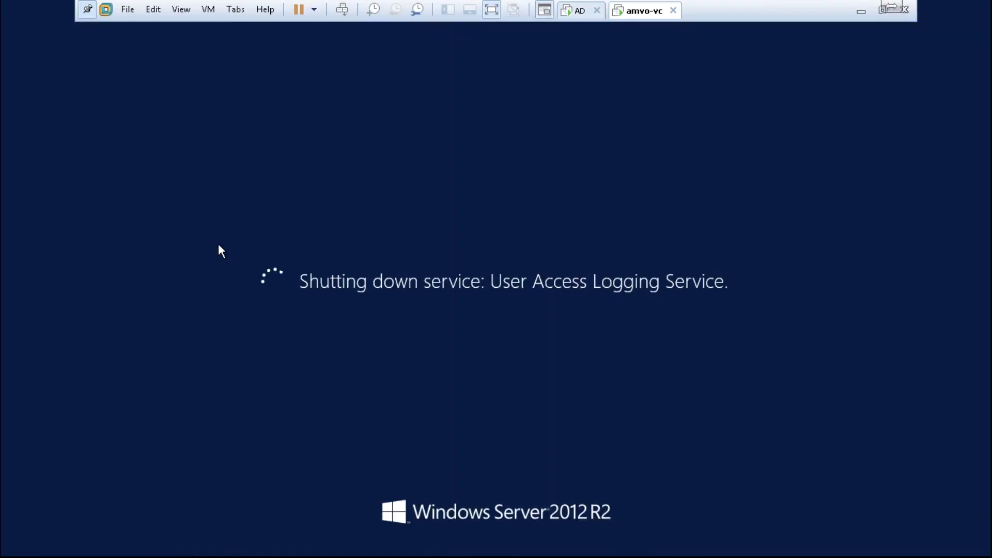
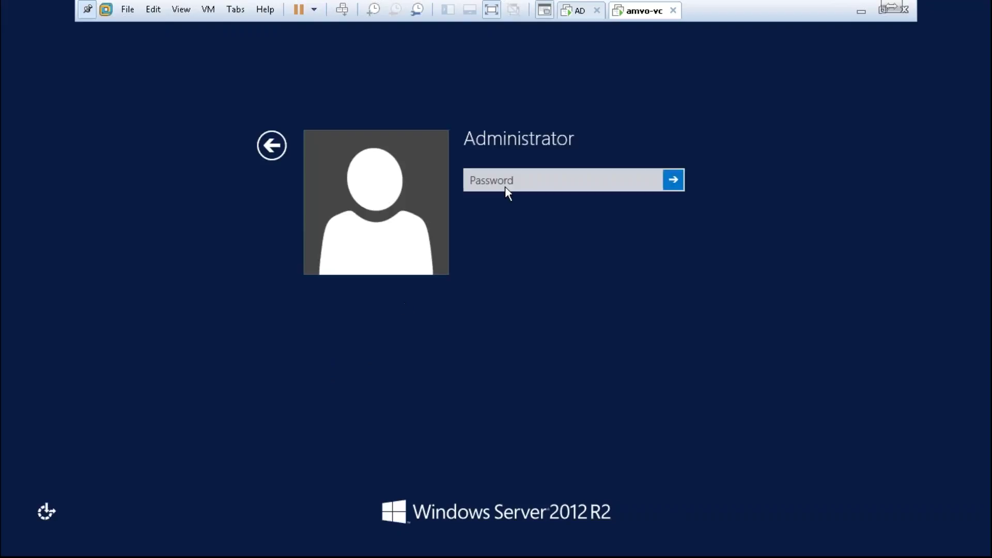
- Sign in with the Administrator account password and open the system properties of This PC from the Start screen
text(*******)
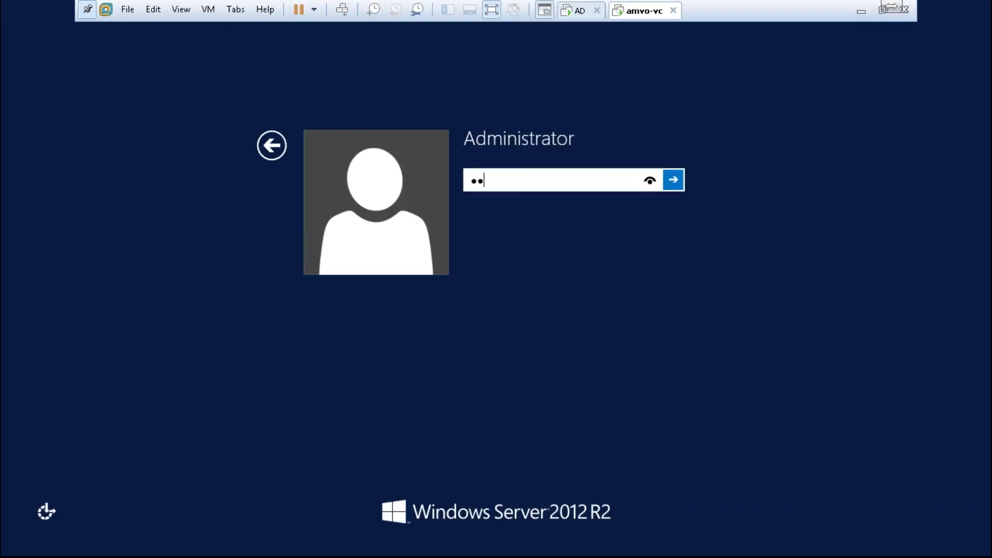
key(Return)
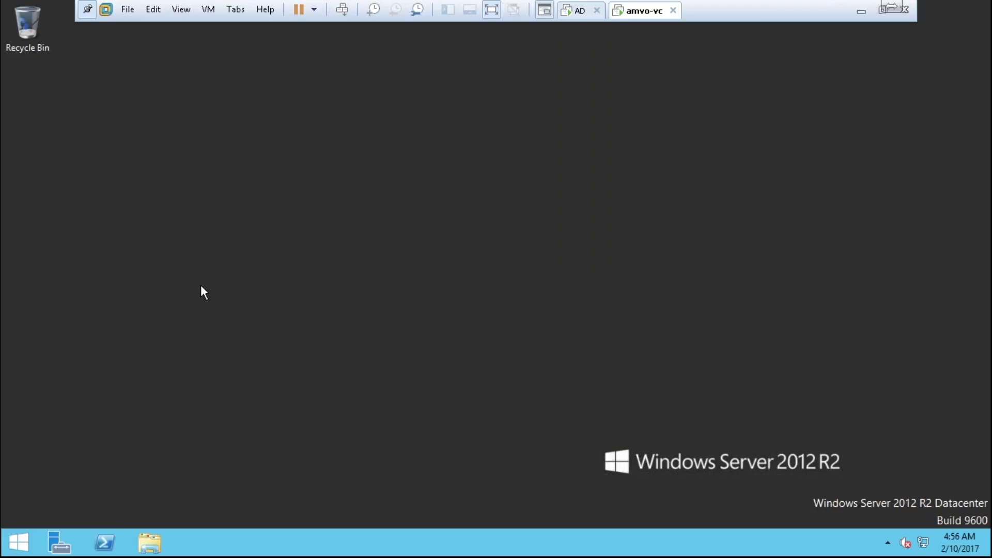
key(super)
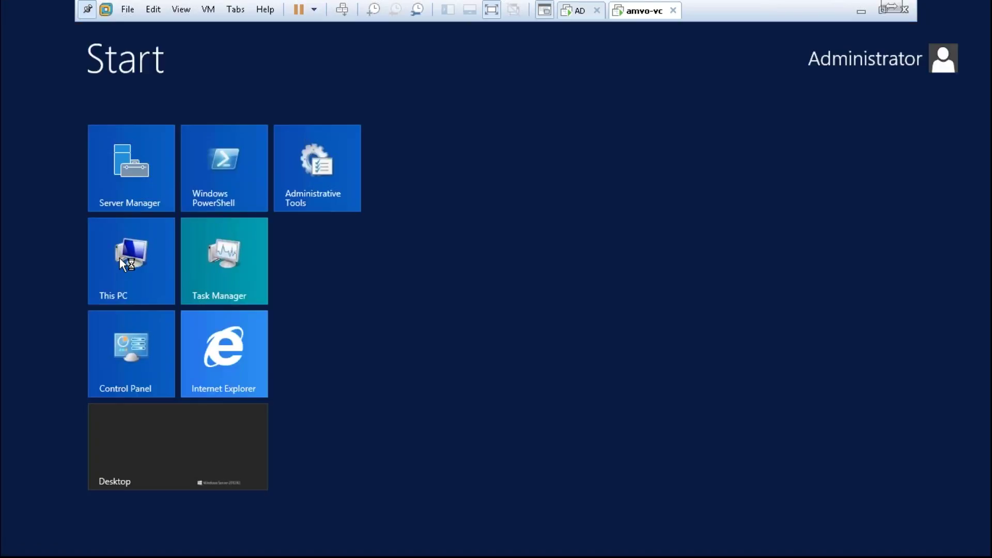
right_click(119, 257)
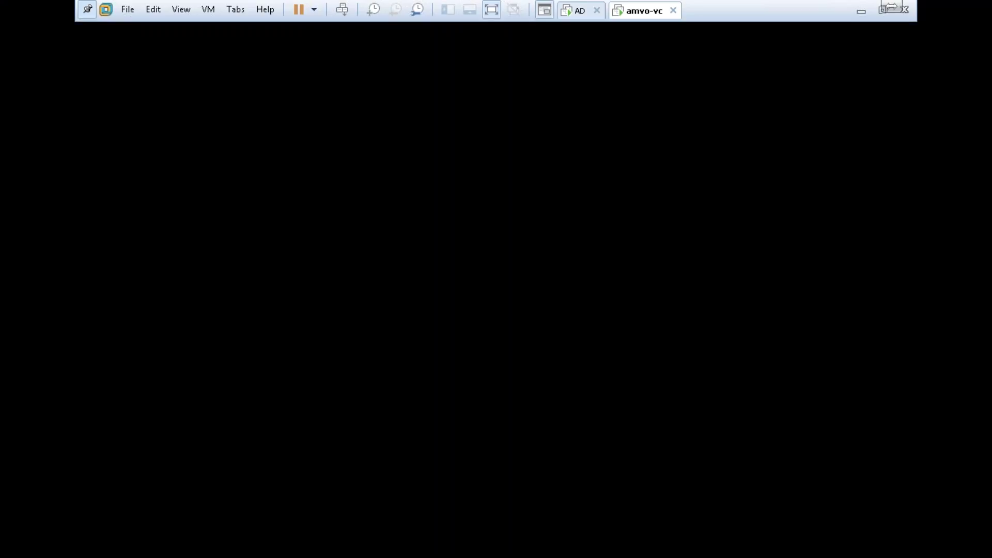
click(230, 469)
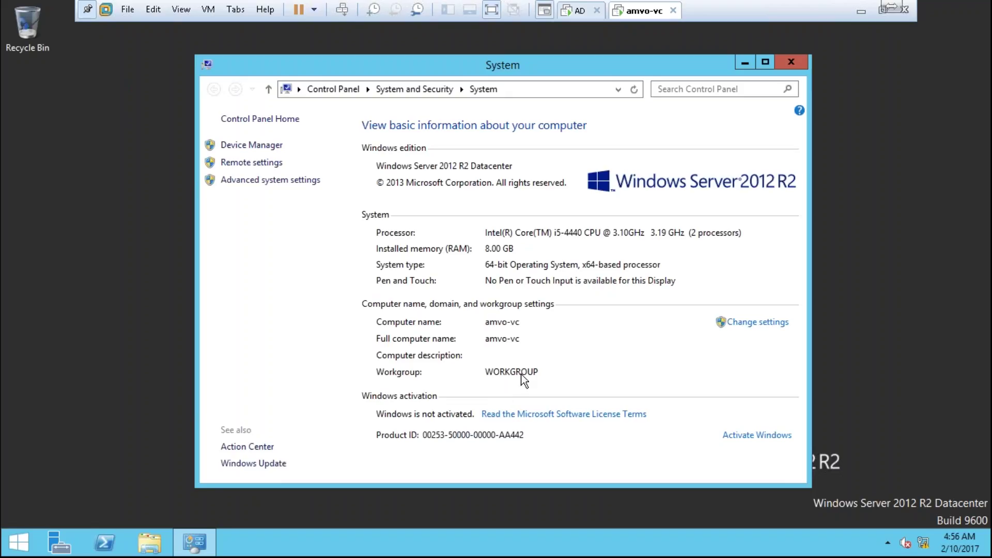
- Open the computer name and domain change settings and submit membership of the domain idesigned.com
click(768, 325)
click(333, 276)
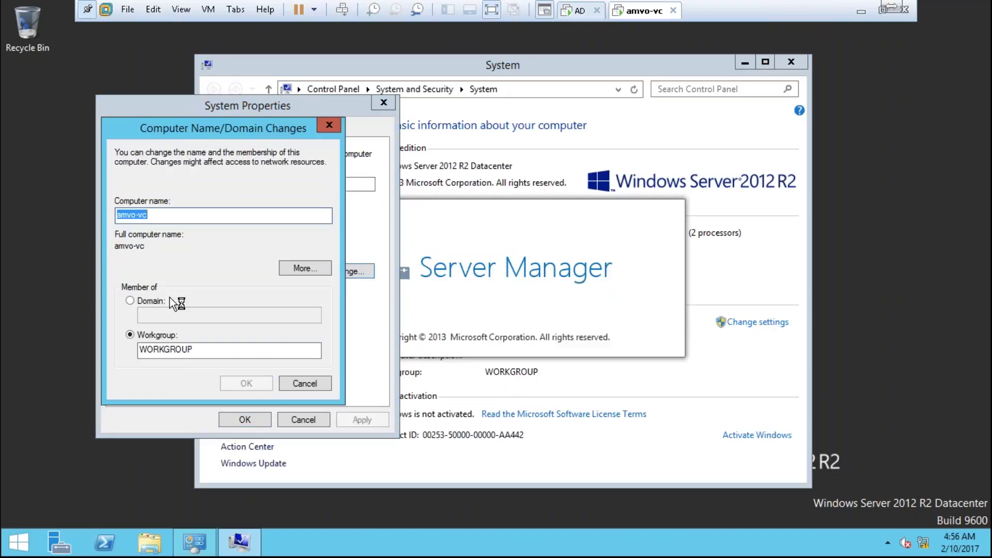
click(155, 301)
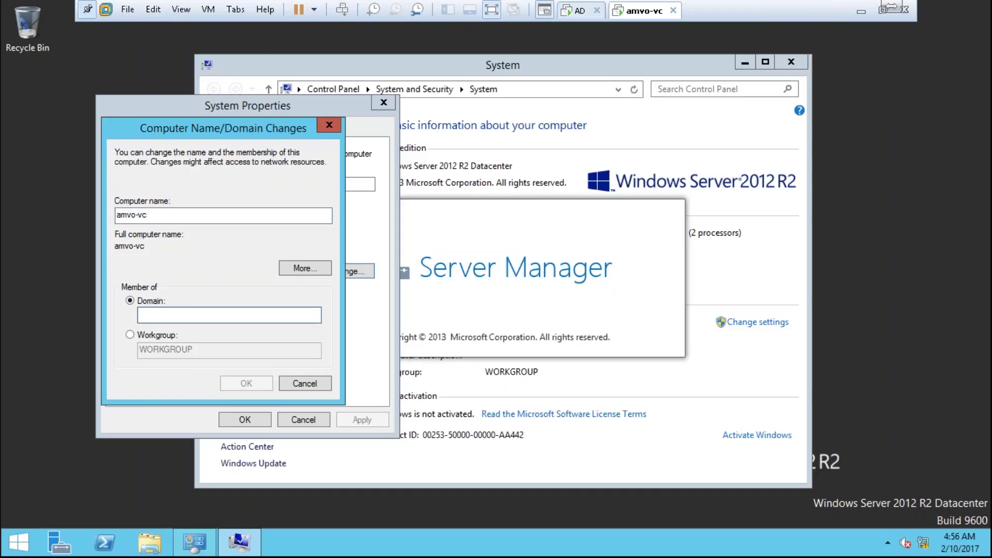
text(idesigned. om)
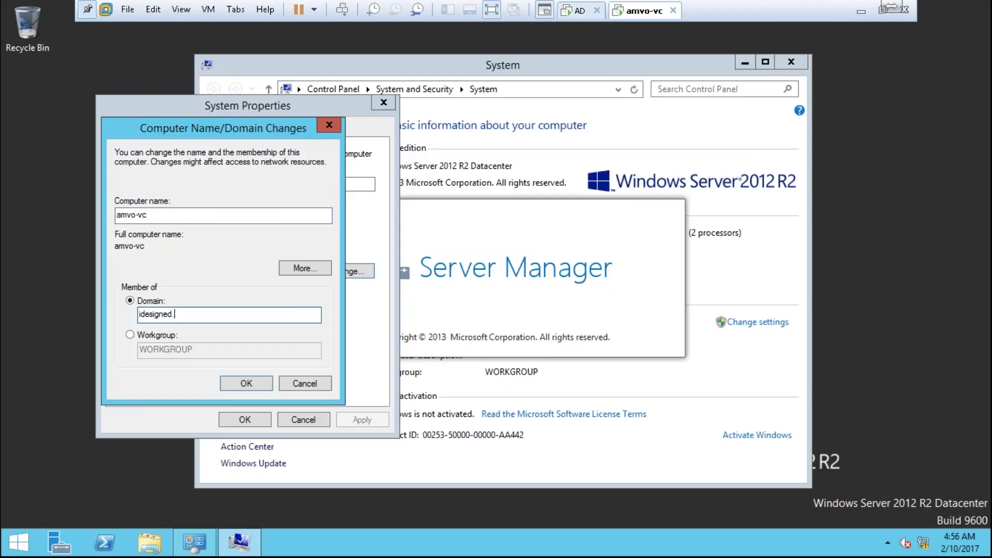
key(BackSpace)
key(BackSpace)
key(BackSpace)
text(com)
key(Return)
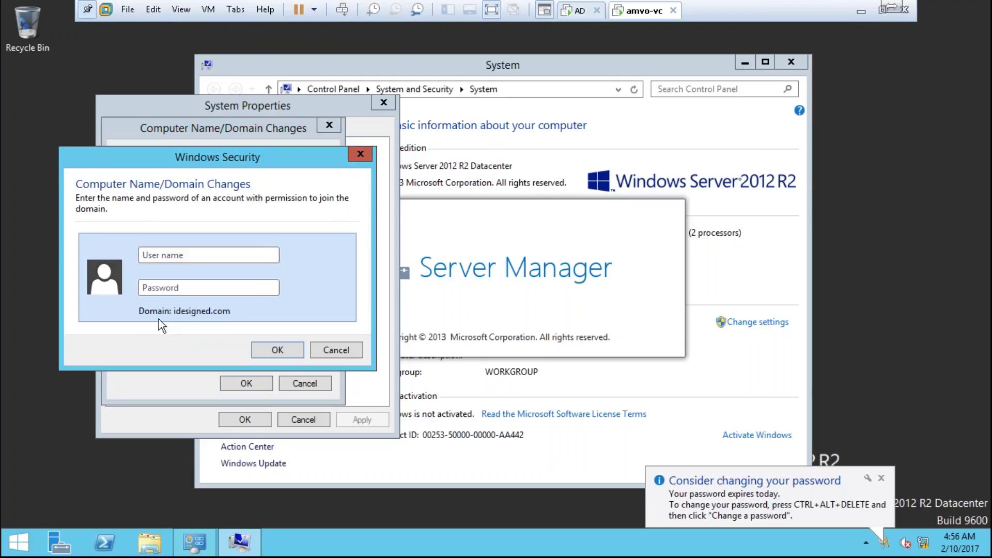
- Authorize the domain join with the svc-vmadmin user name and its account password
text(svc-vmadmin)
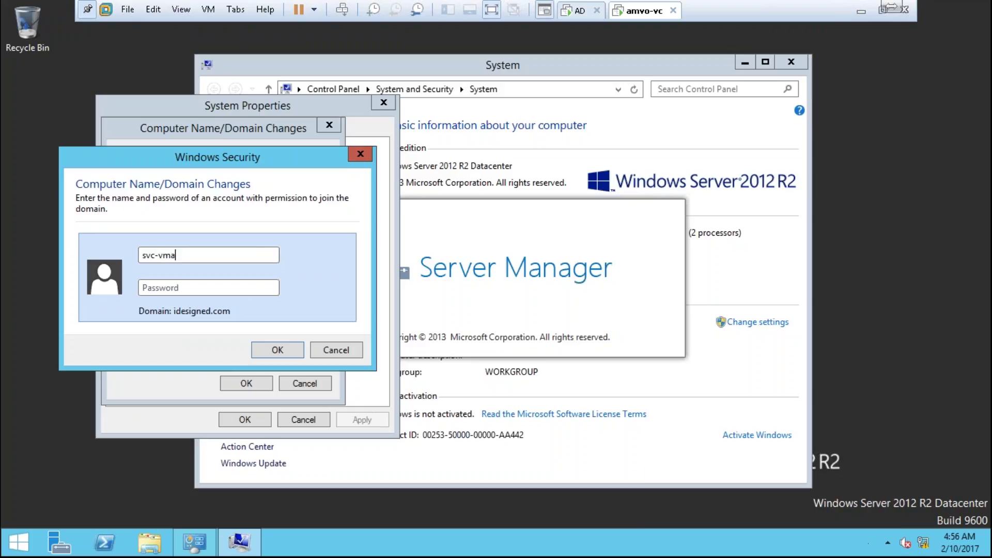
key(Tab)
text(●●●●●●●●●●●)
key(Return)
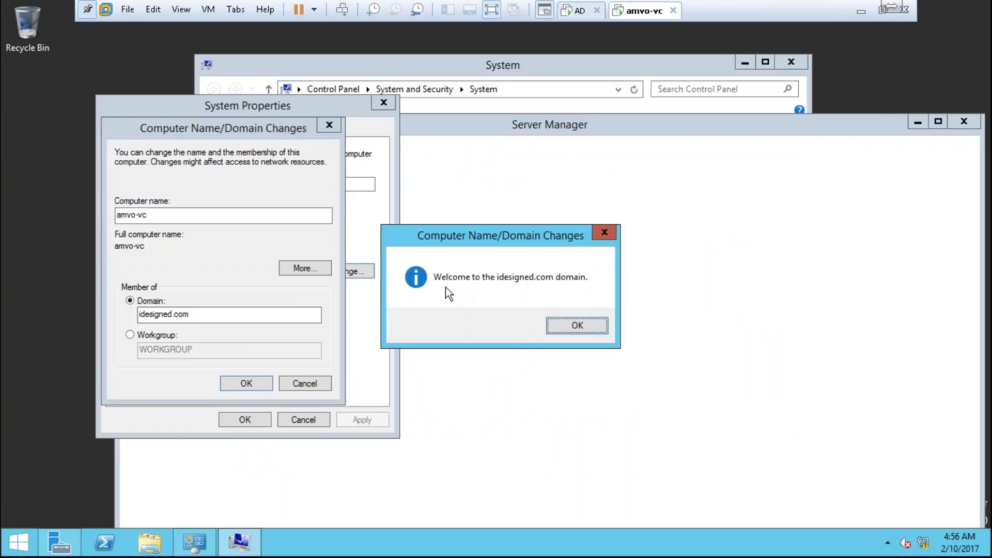
- Acknowledge the domain join messages, close System Properties and restart the server
click(591, 330)
click(588, 289)
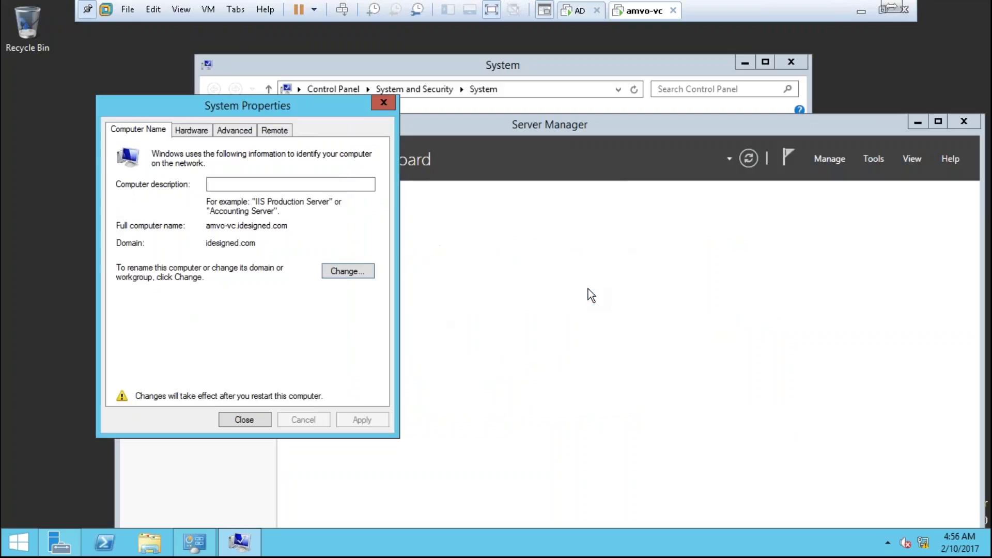
click(250, 416)
click(485, 284)
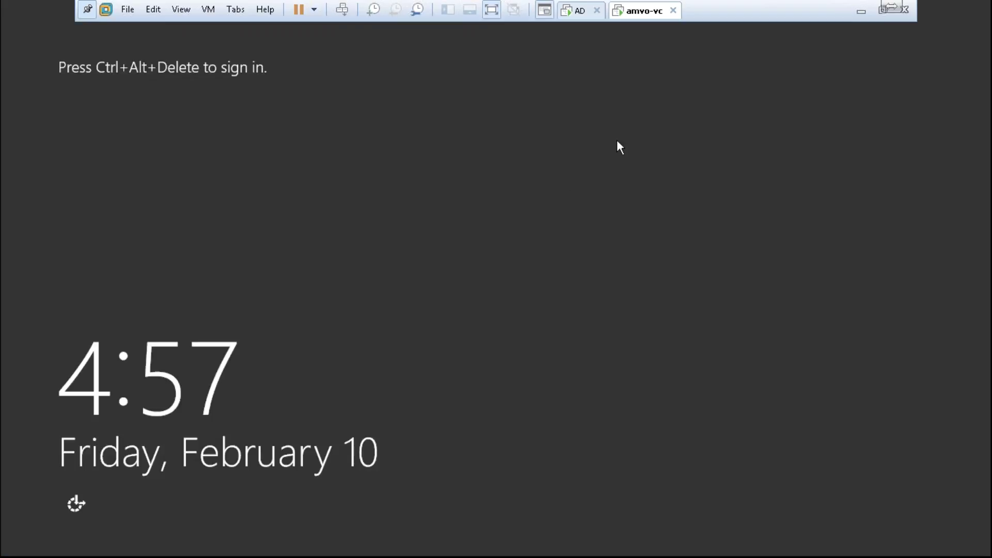
- Send Ctrl+Alt+Delete to the amvo-vc virtual machine and sign in with the local Administrator account password
click(342, 9)
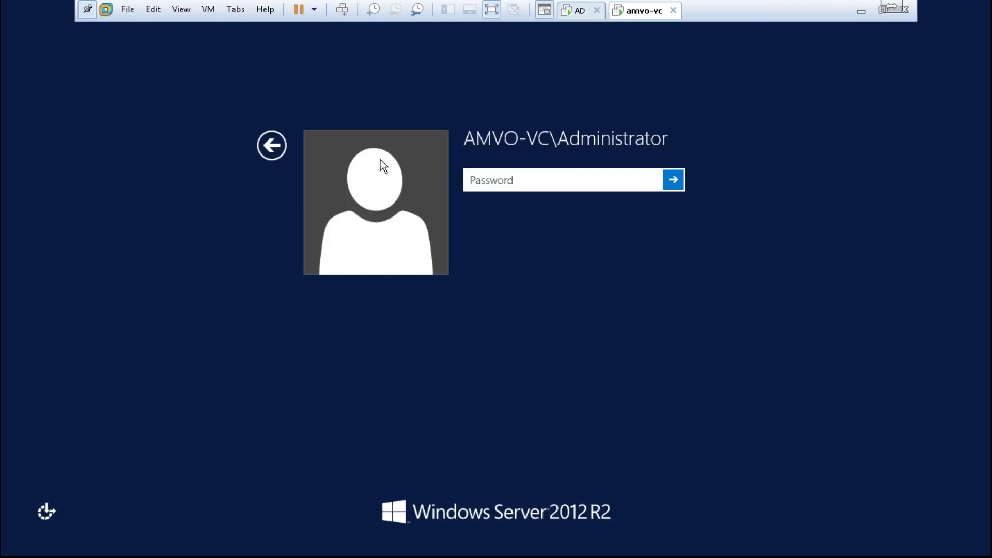
text(••••••)
key(Return)
text(•••••••••)
key(Return)
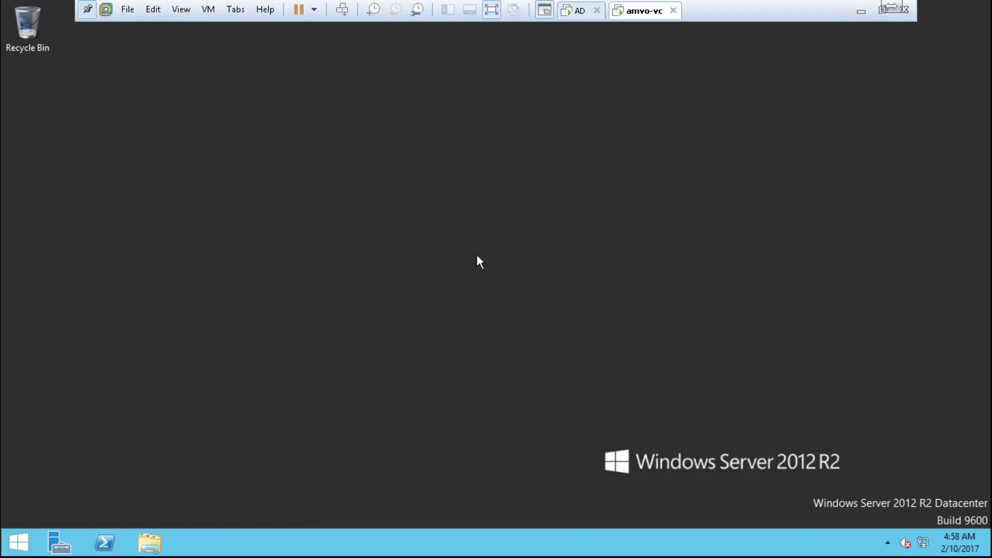
- Ping idesigned.com from a command prompt to test the connection to the domain
text(ping )
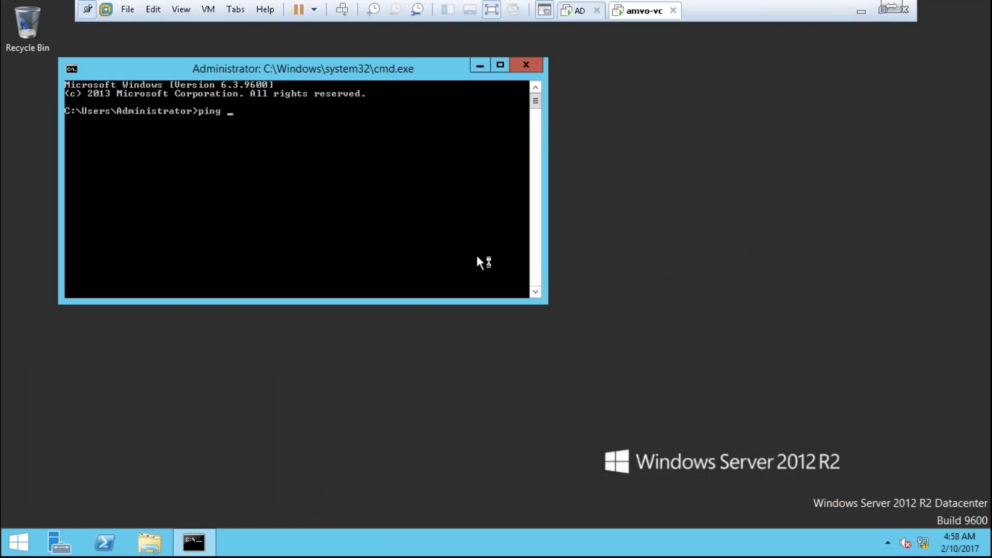
text(idesigned.com)
key(Return)
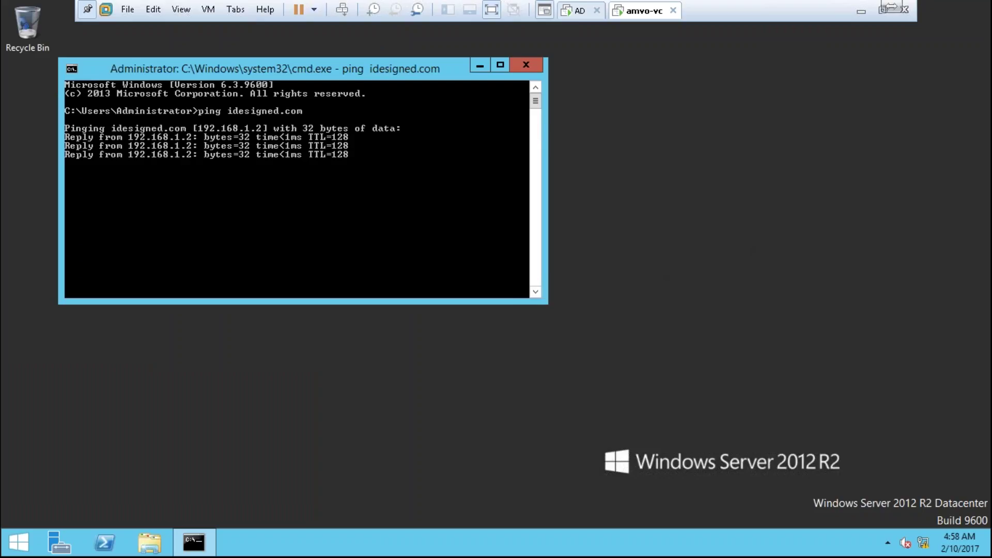
key(Return)
key(Return)
- Check the DNS record of amvo-vc with nslookup
text(n)
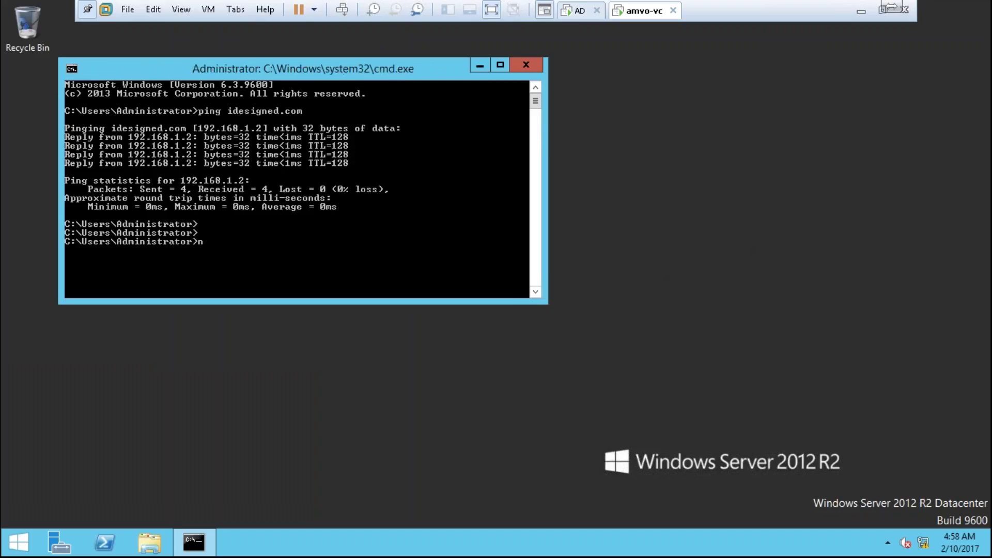
text(slookup amvo-vc)
key(Return)
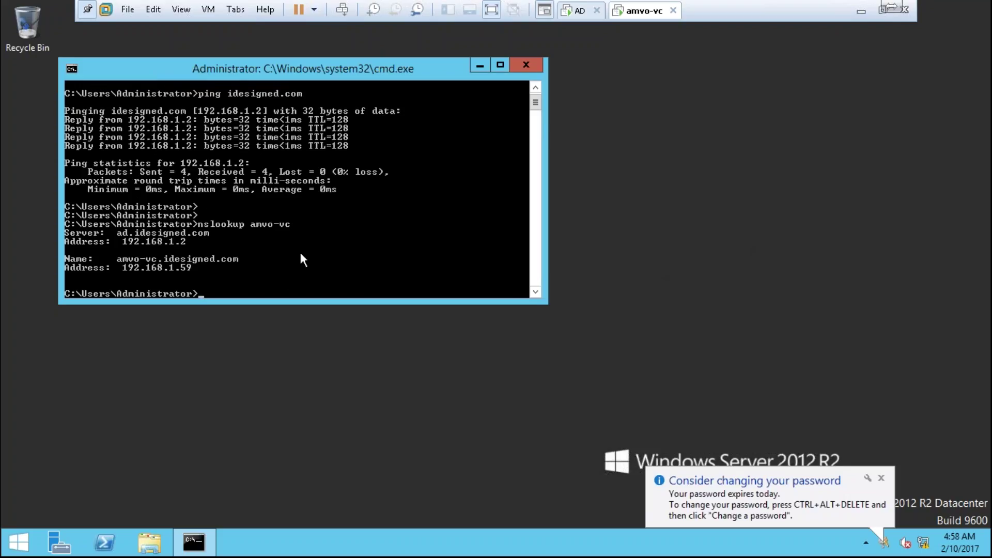
key(Return)
key(Return)
key(Return)
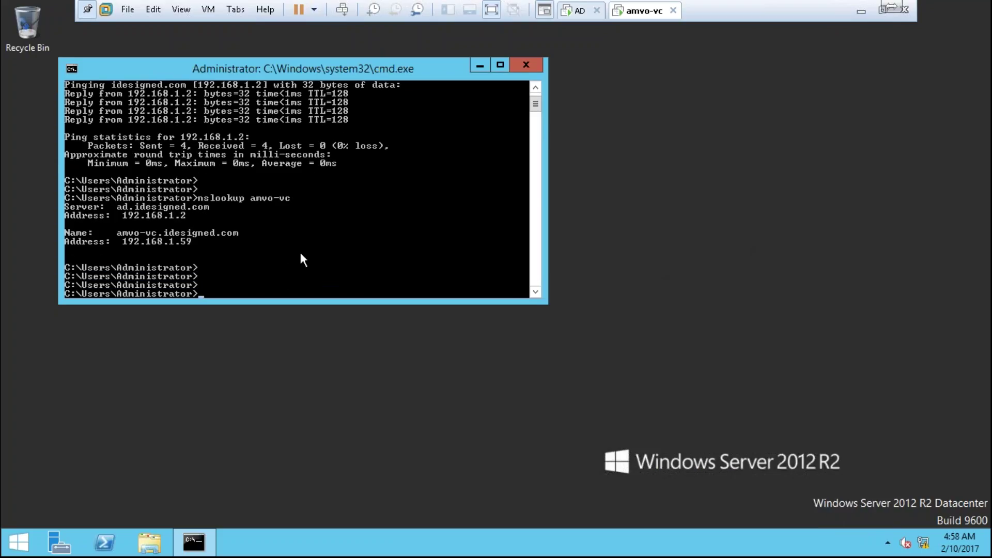
- Check the DNS record of amvo-esx-01 with nslookup, then exit the command prompt
key(Up)
key(BackSpace)
key(BackSpace)
text(esx-01)
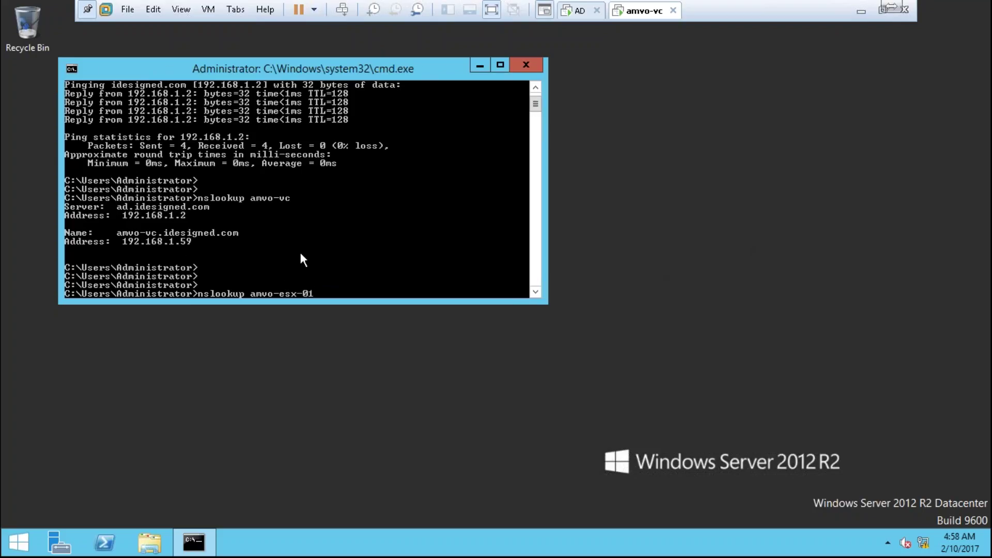
key(Return)
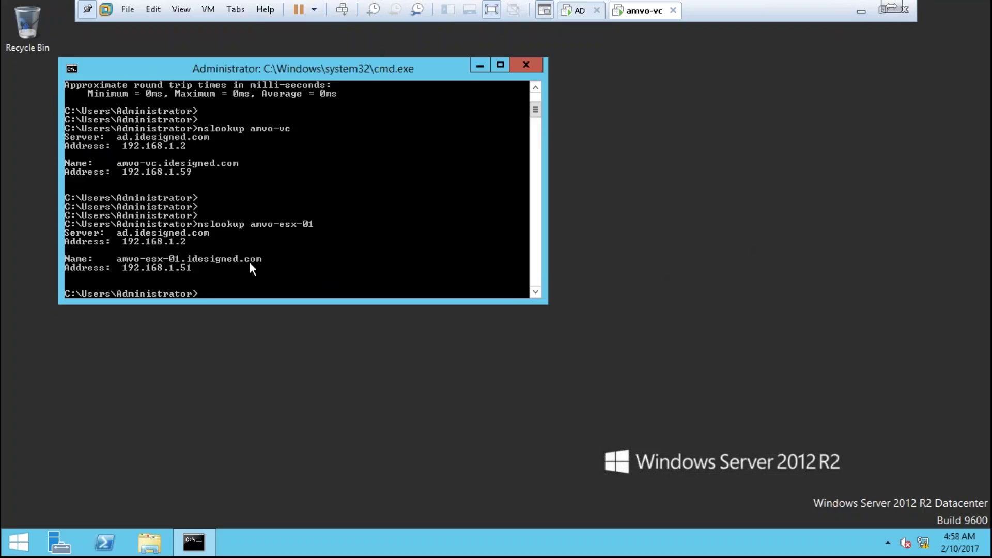
key(Return)
key(Return)
key(Return)
key(Return)
key(Return)
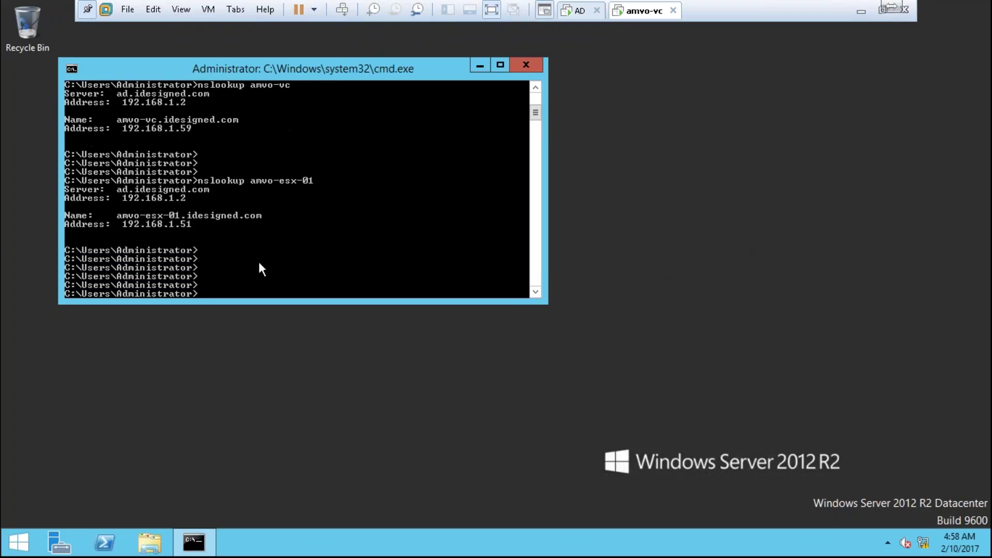
text(exit)
key(Return)
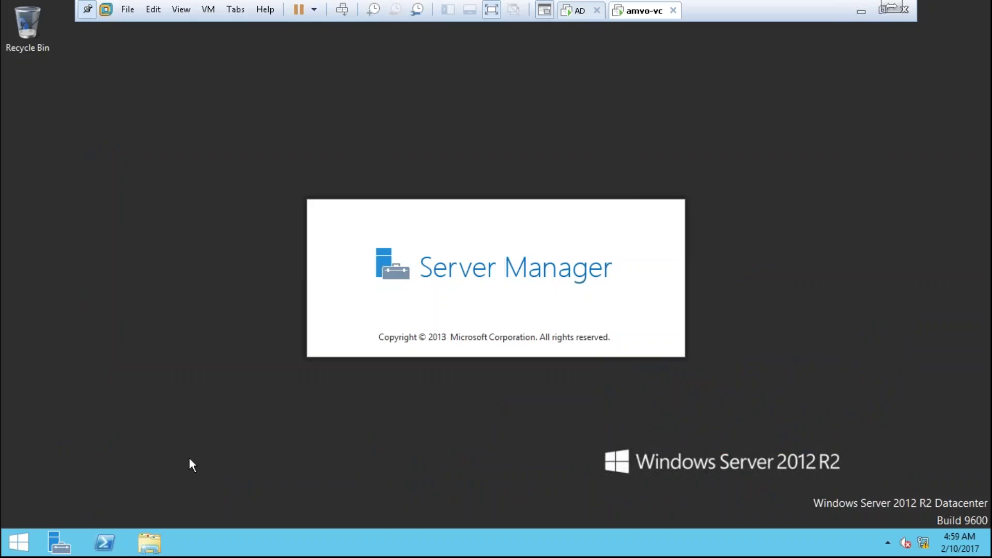
- Launch the Local Group Policy Editor with gpedit.msc from the Start screen and minimize Server Manager
key(super)
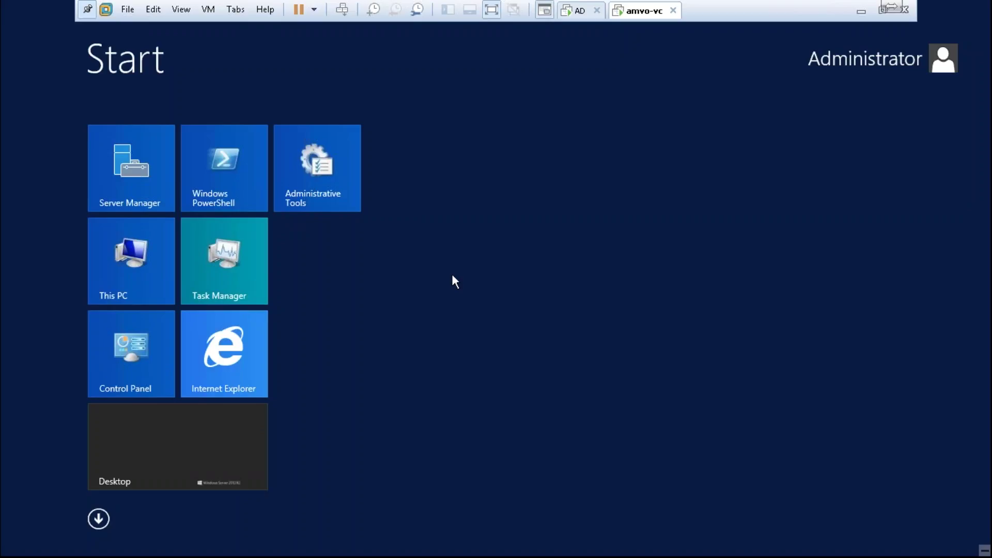
text(gpedit)
text(.msc)
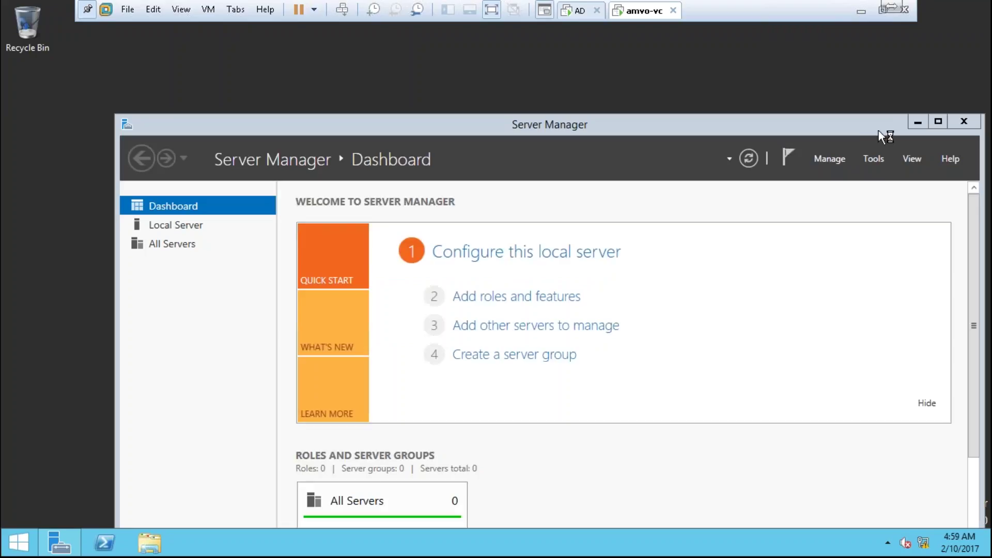
click(918, 121)
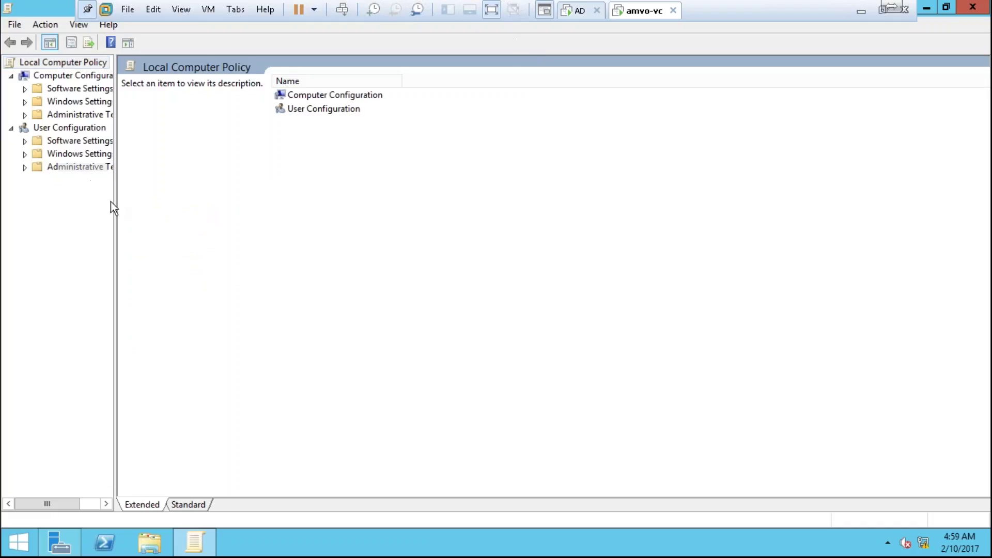
- Widen the policy tree and browse the Windows Settings and Security Settings under Computer Configuration and User Configuration
drag(116, 210, 215, 239)
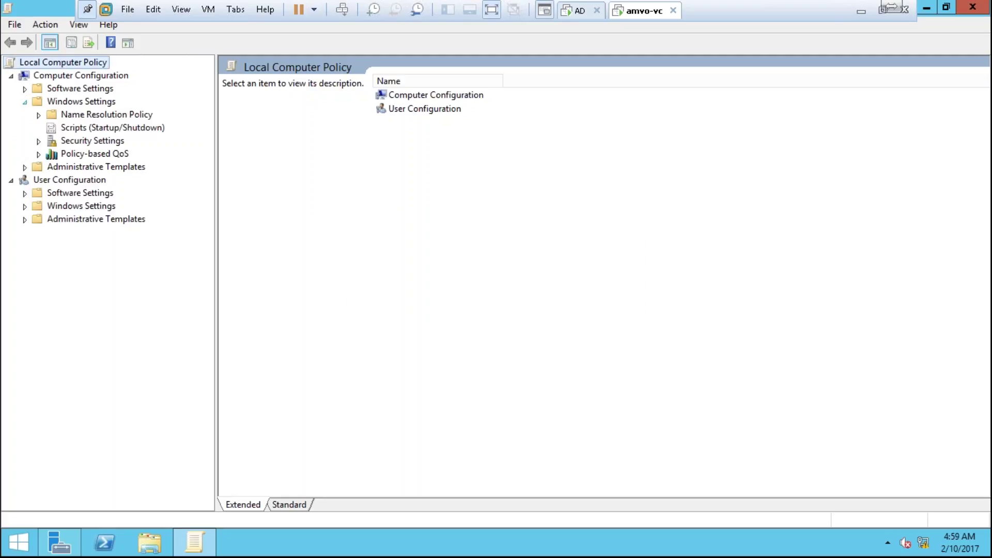
click(112, 141)
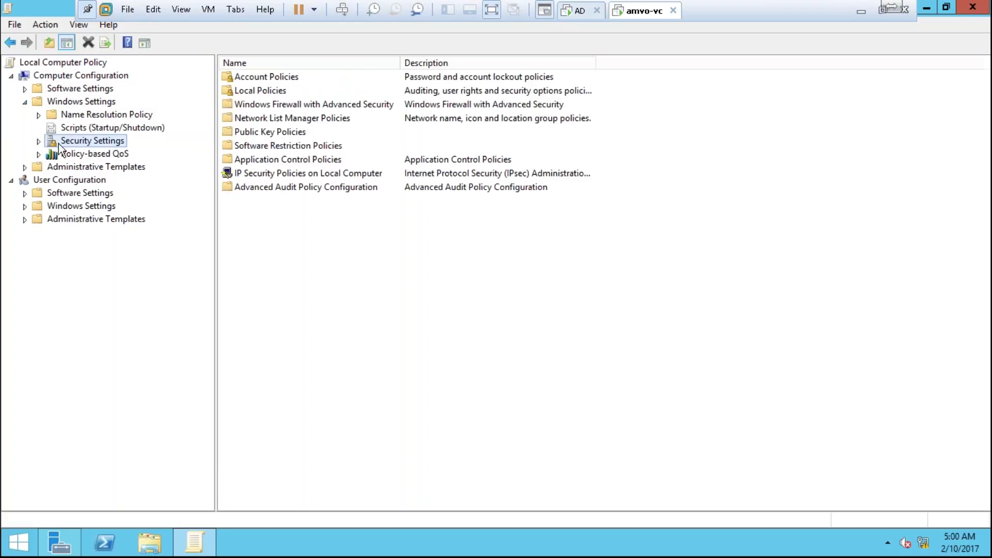
click(39, 142)
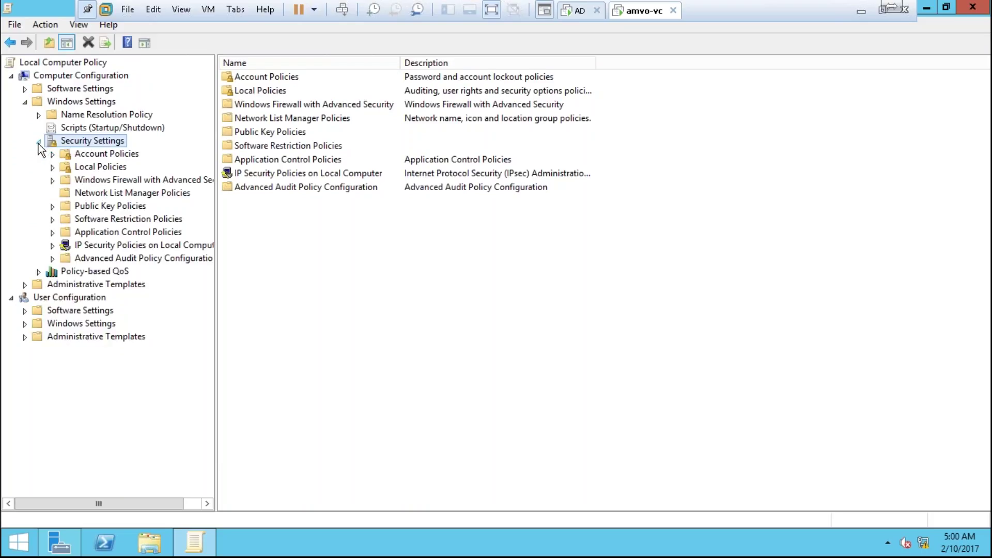
click(39, 141)
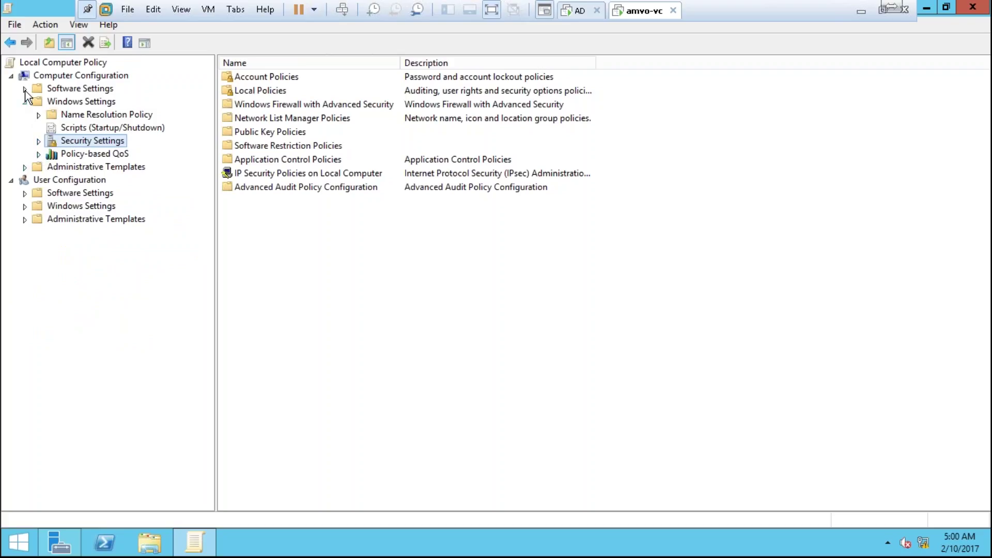
click(25, 206)
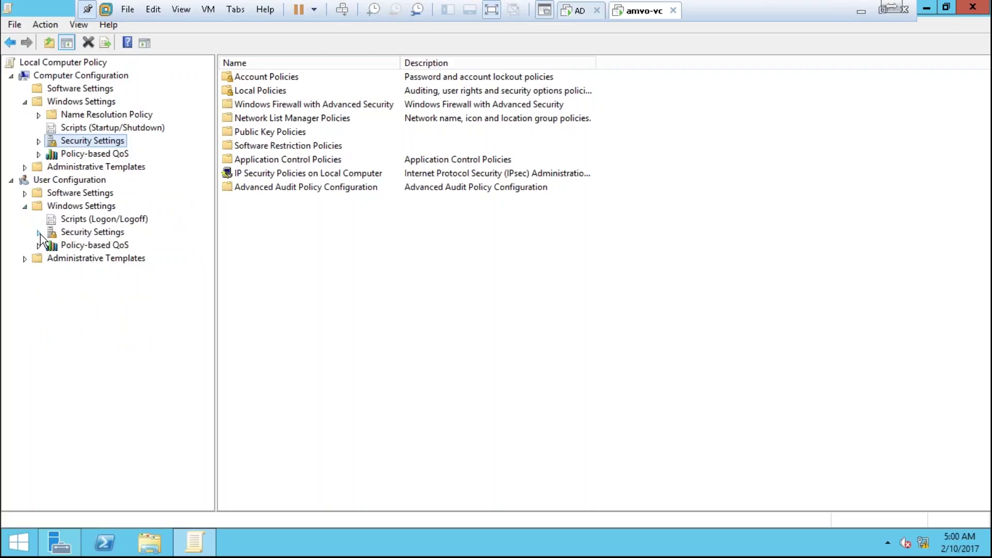
key(super)
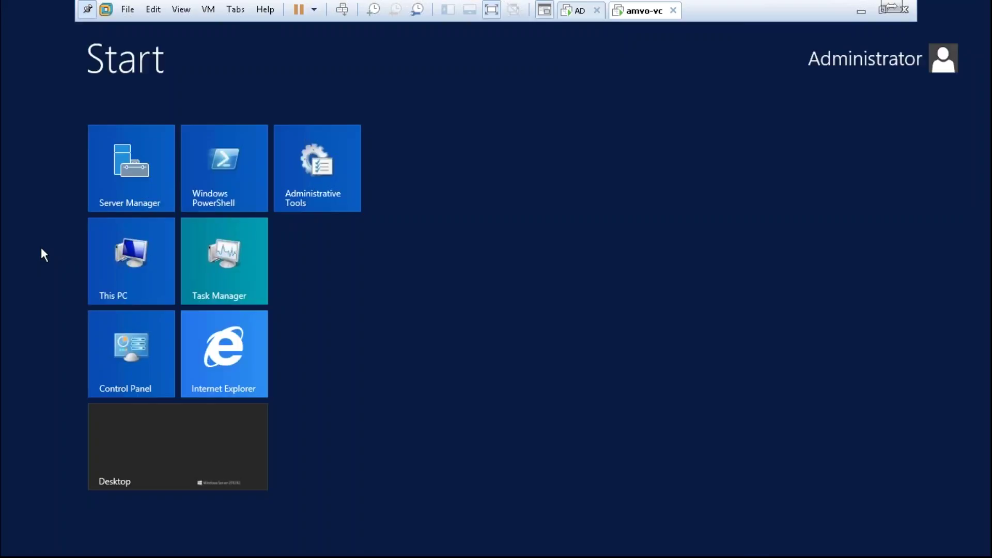
text(security)
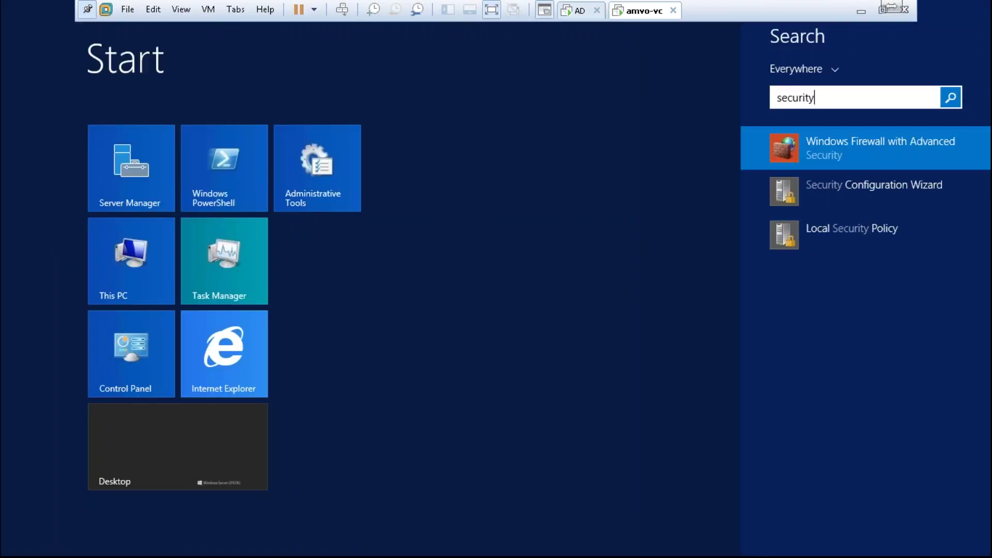
key(super)
key(super)
key(Return)
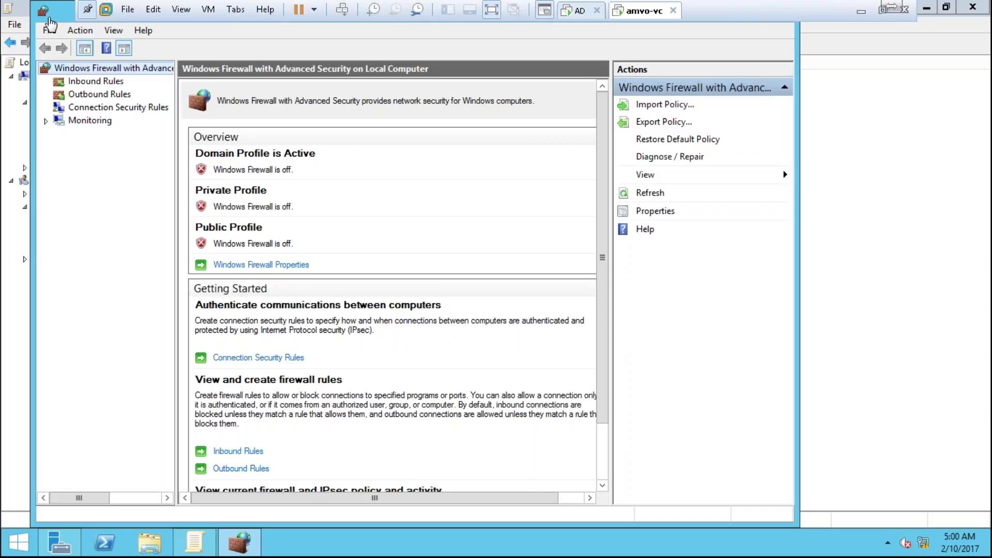
double_click(55, 16)
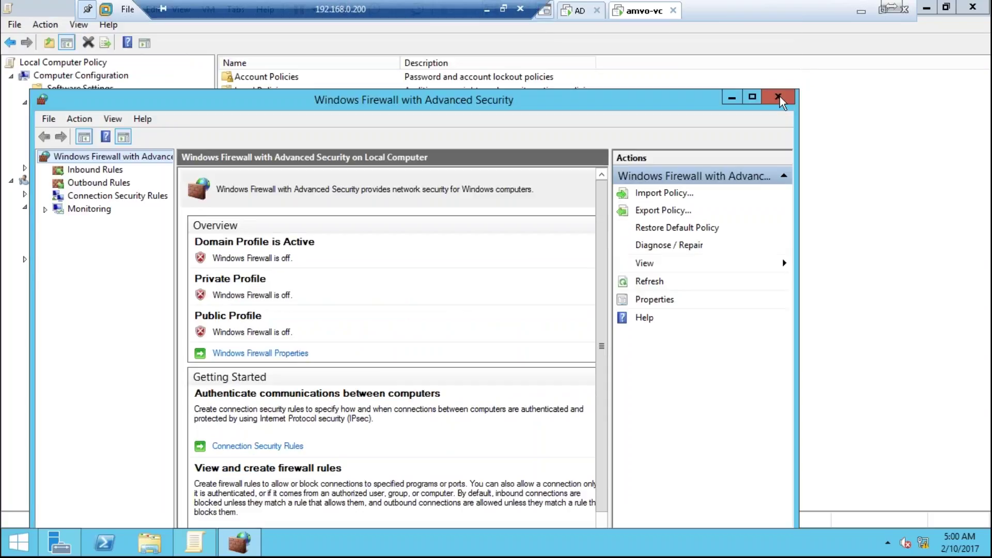
click(779, 97)
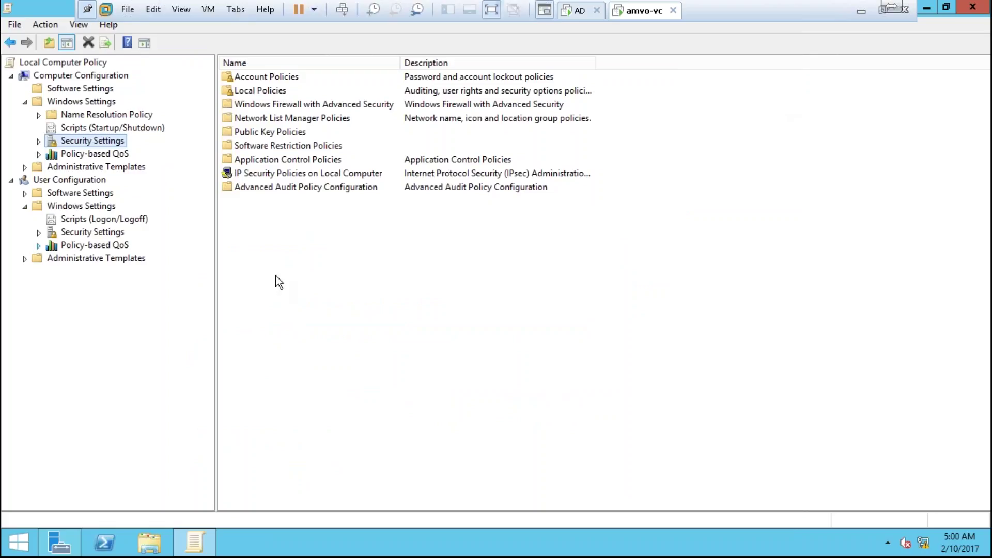
- Check the Software Settings and Windows Settings nodes of the local computer policy
click(80, 88)
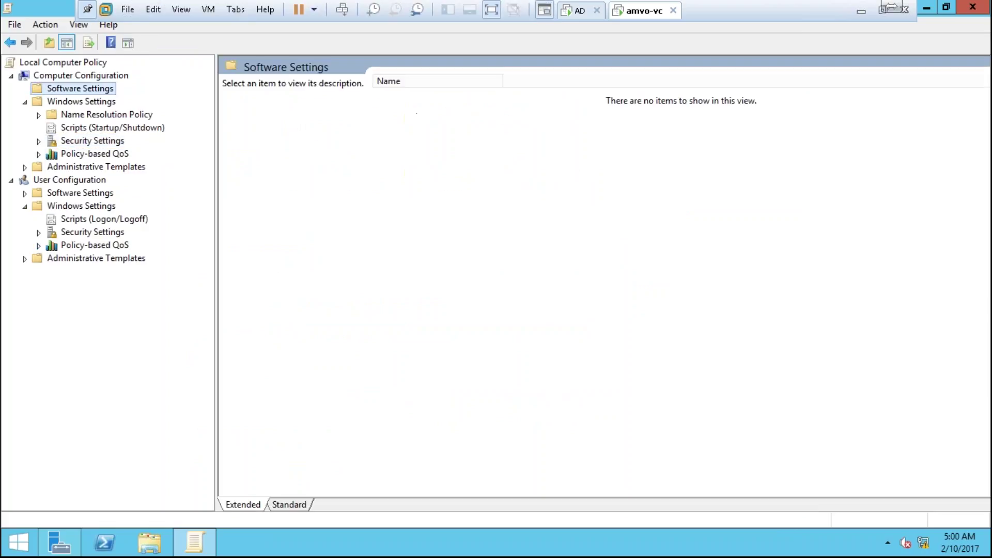
click(81, 102)
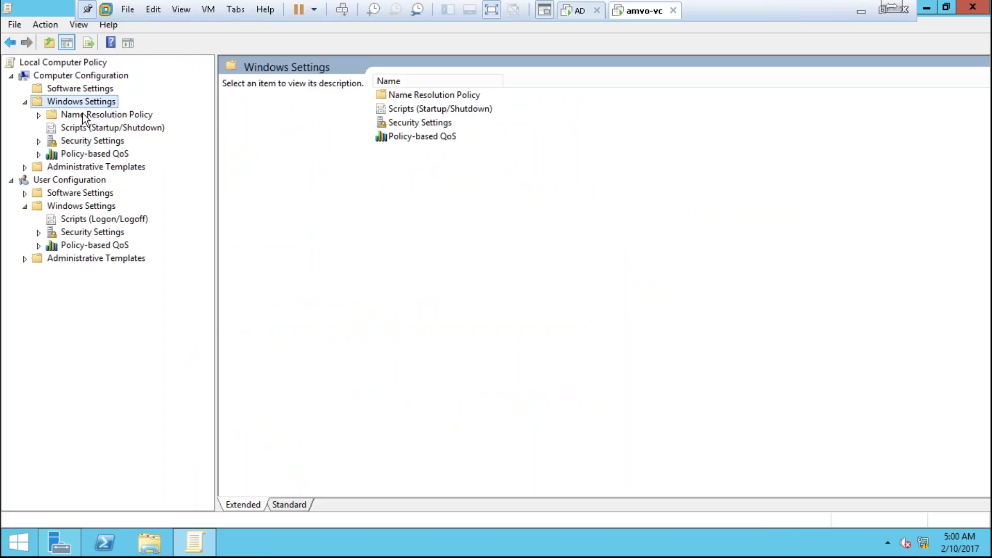
click(76, 207)
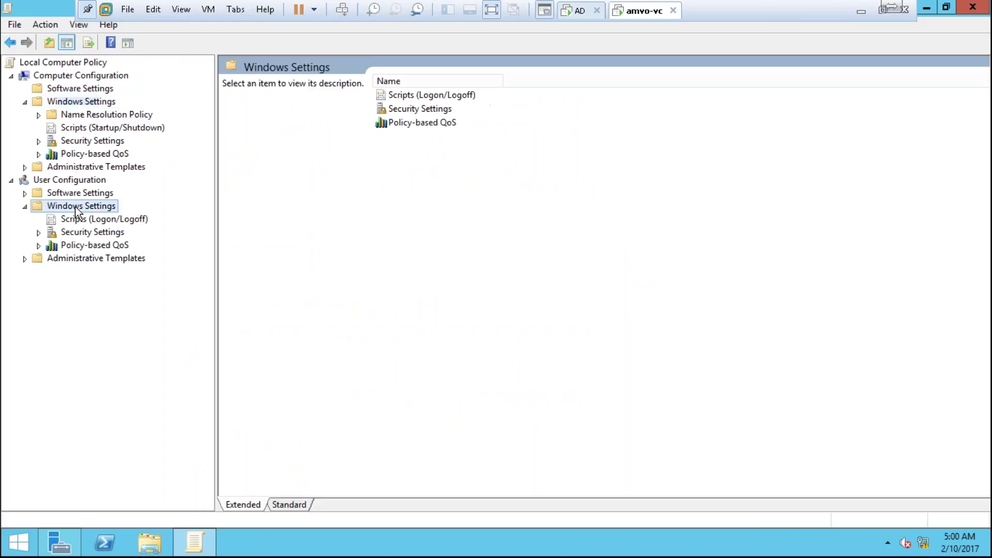
click(24, 193)
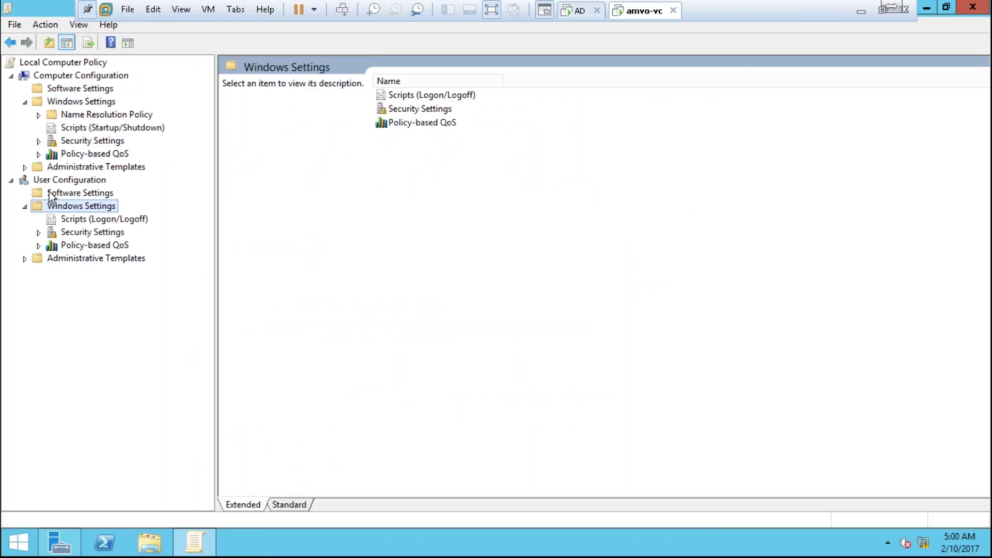
- Launch Local Security Policy from the Start screen, maximize its window and expand Local Policies
key(super)
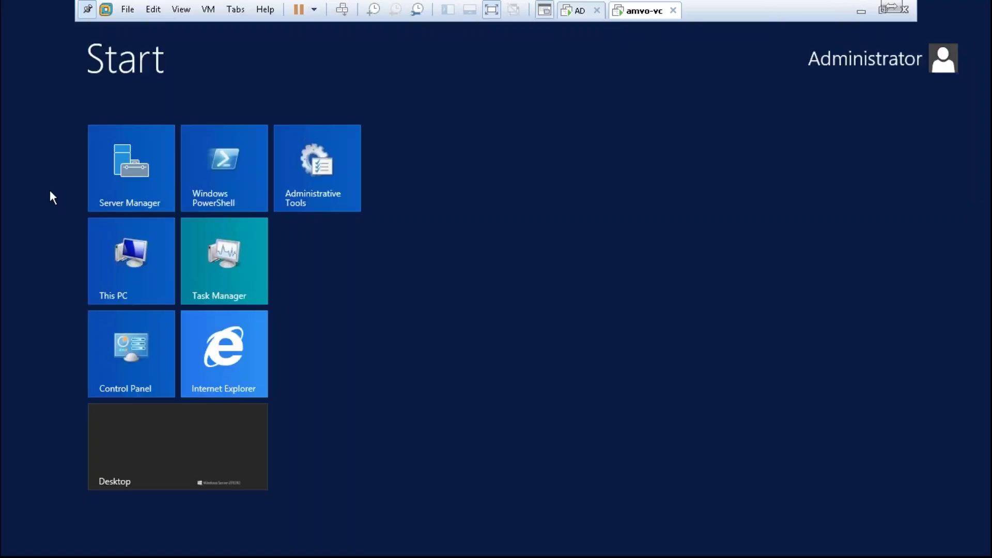
text(local)
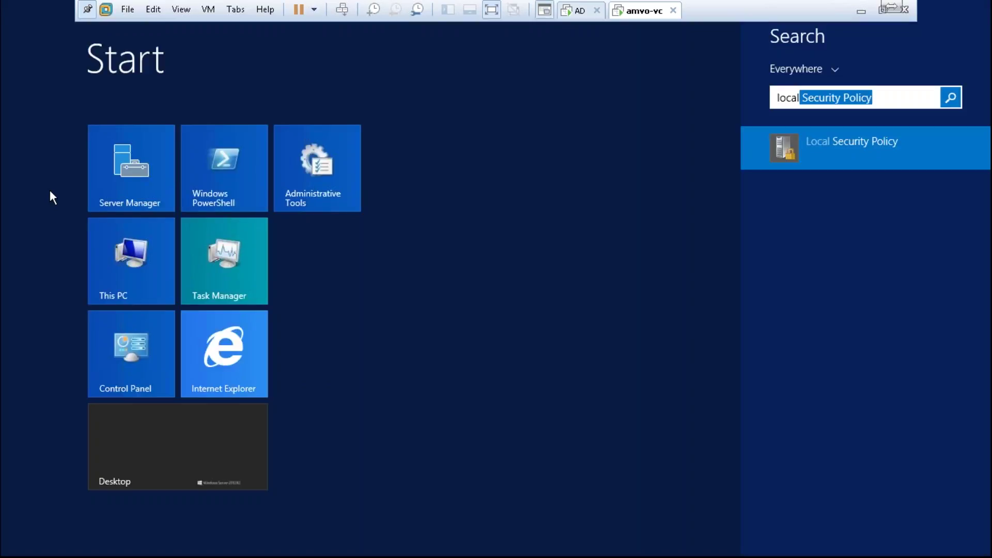
key(Escape)
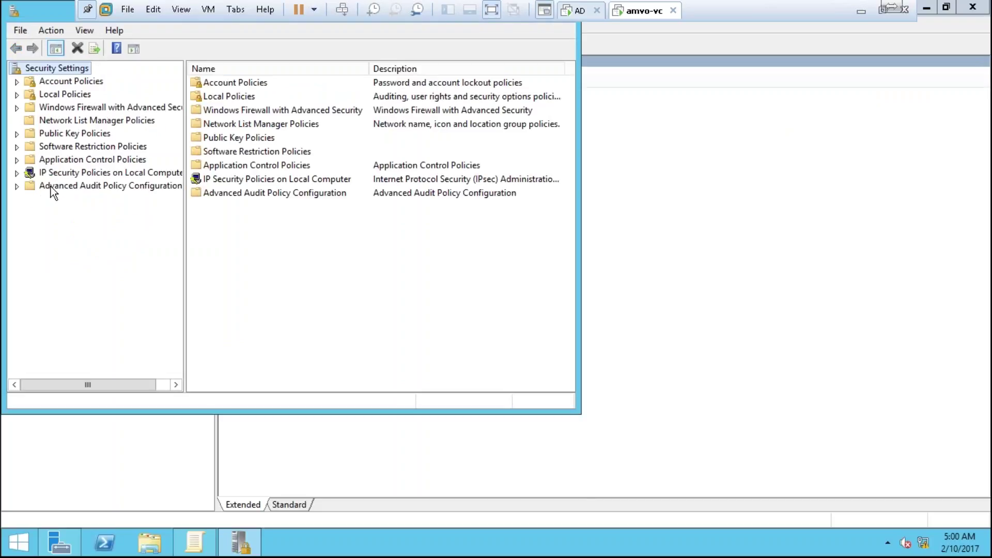
click(17, 94)
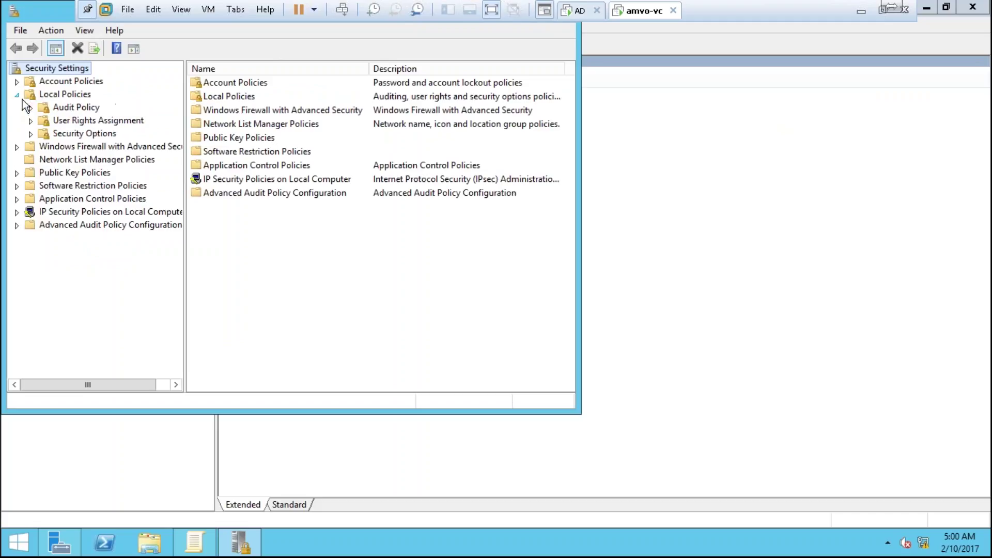
double_click(47, 12)
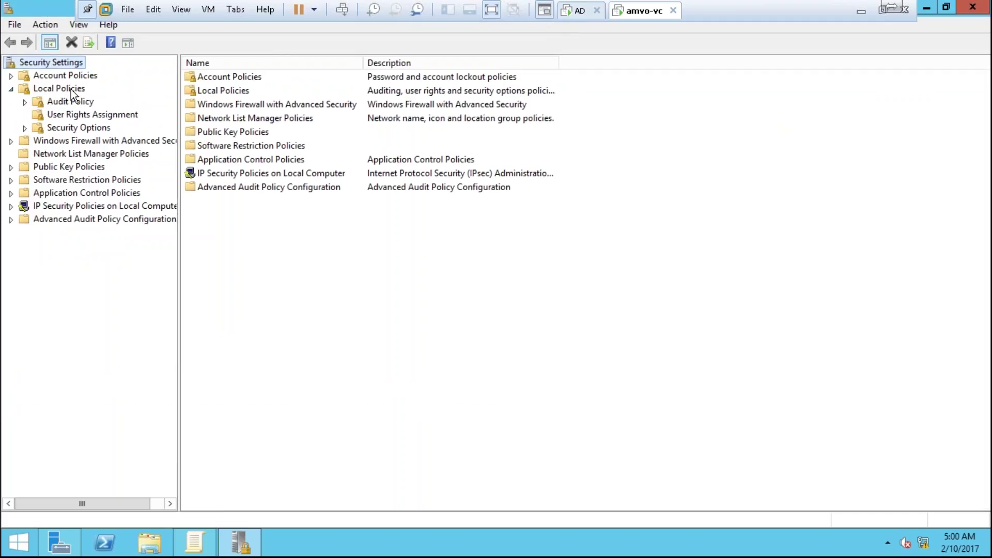
- Open the properties of the "Log on as a service" policy under User Rights Assignment
click(96, 114)
click(200, 144)
text(log)
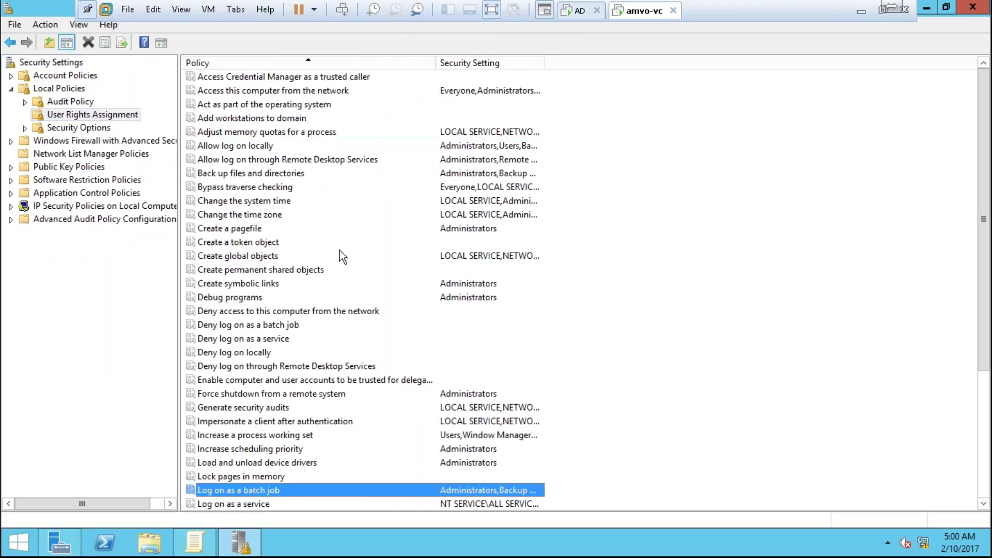
scroll(340, 293, down, 2)
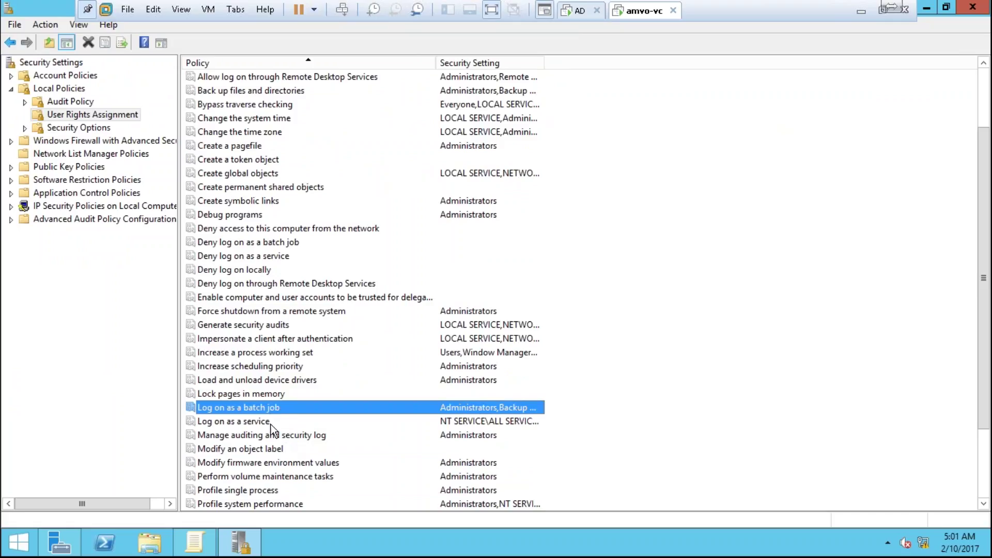
click(265, 425)
double_click(284, 423)
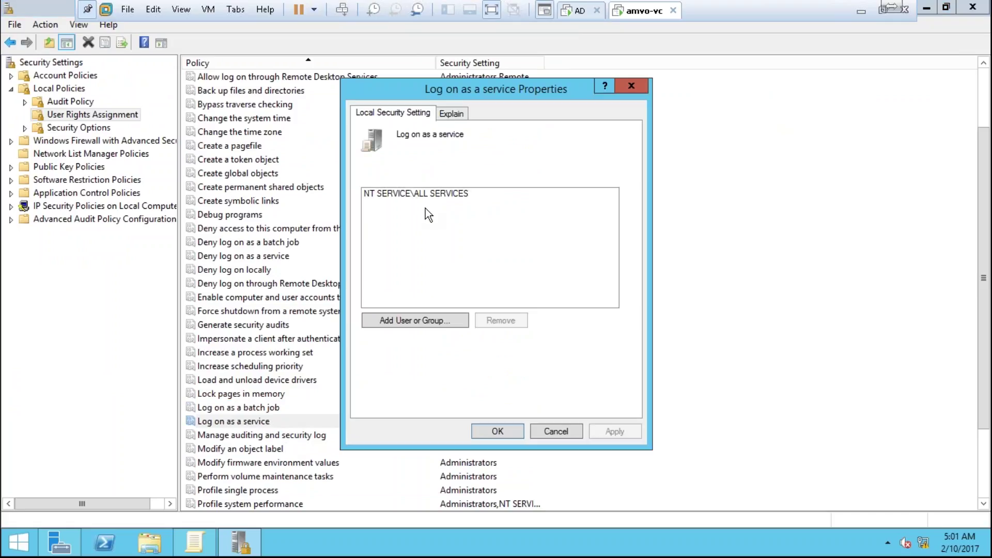
- Begin adding a user to the policy and authenticate to idesigned.com as svc-vmadmin with the account password to browse locations
click(382, 197)
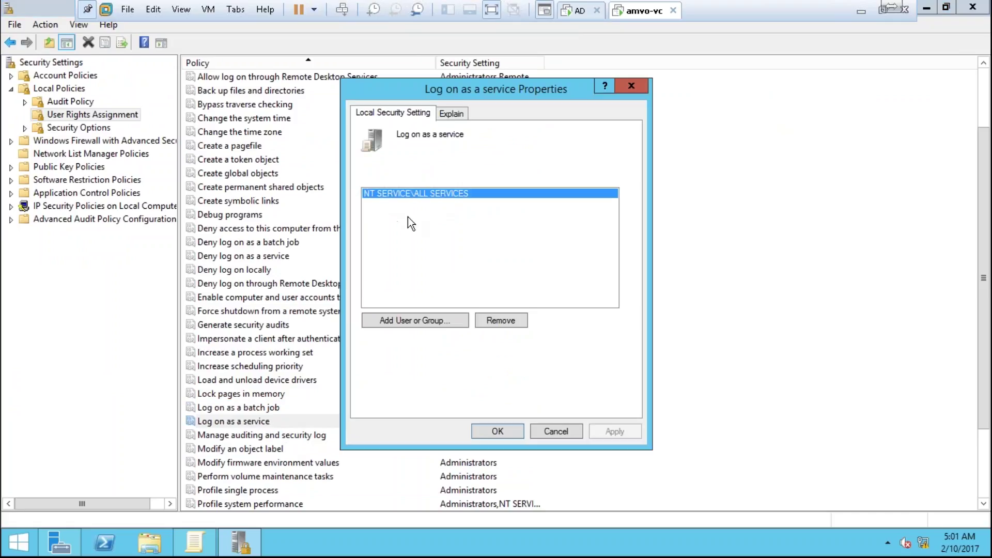
click(432, 320)
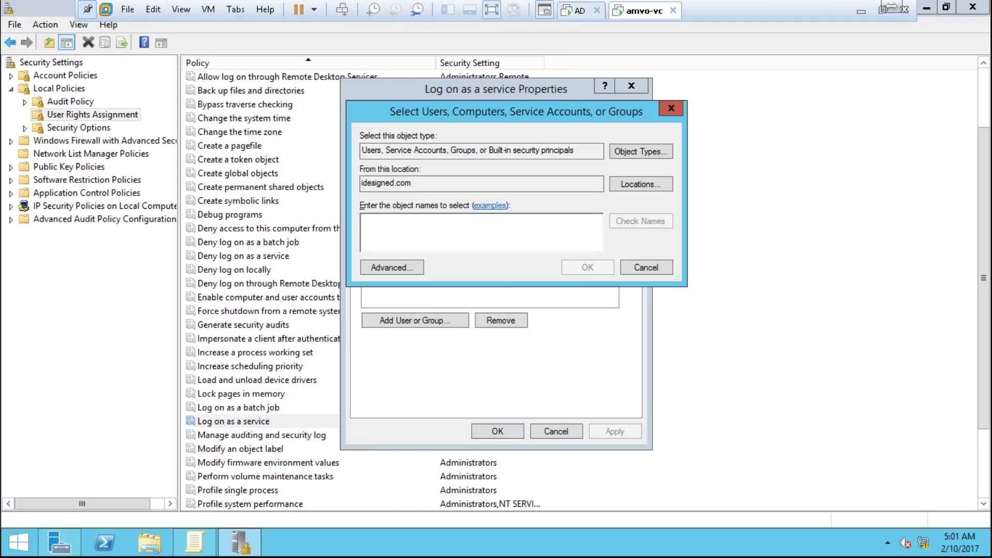
click(645, 184)
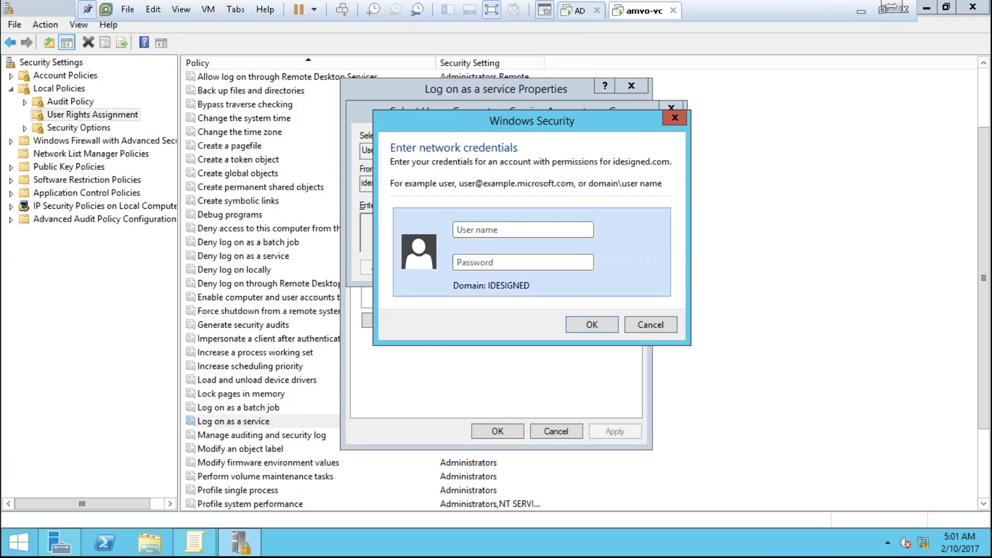
text(svc-vmadmin)
key(Tab)
text(********)
key(ctrl+a)
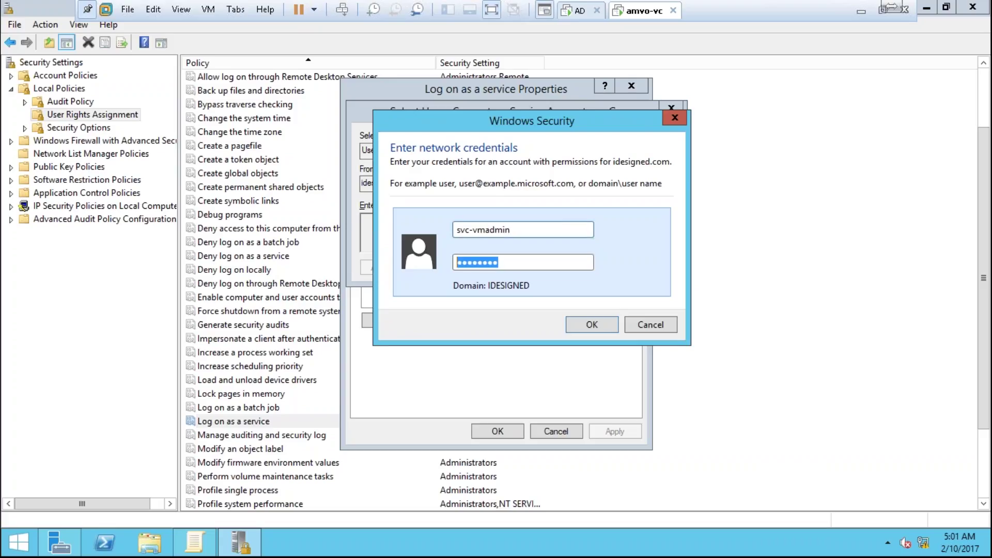
key(BackSpace)
text(*******)
key(Return)
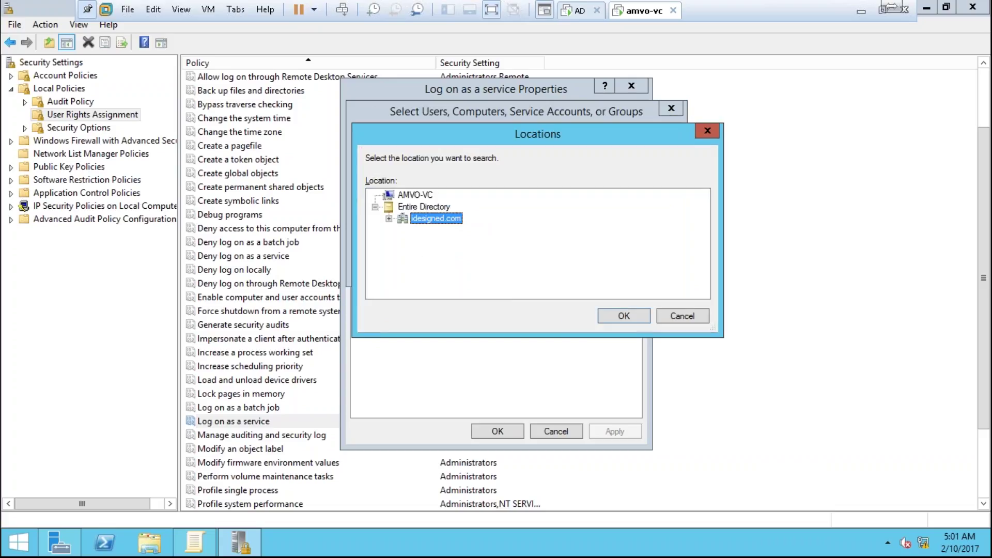
- Grant the "Log on as a service" right to the local Administrator account from the AMVO-VC location and apply it
click(418, 196)
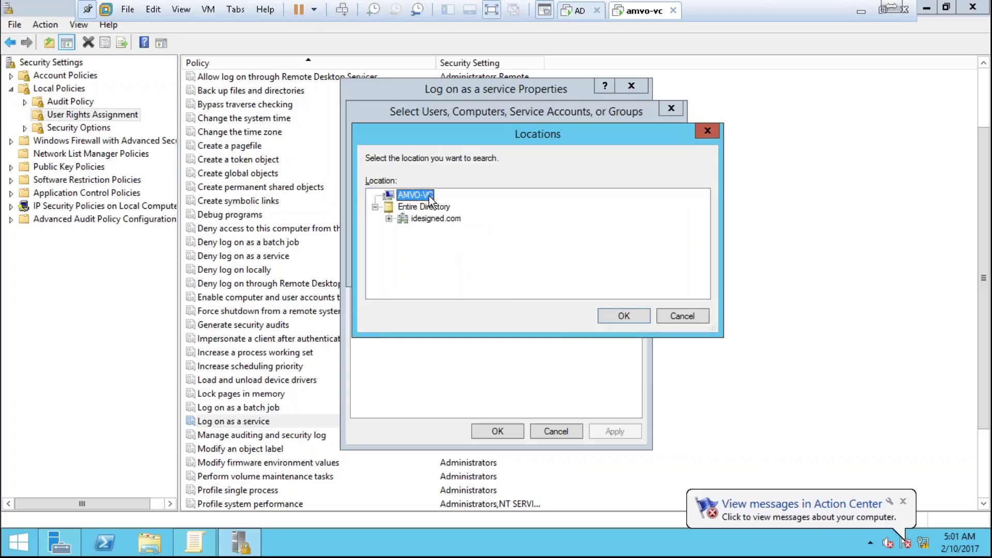
click(624, 316)
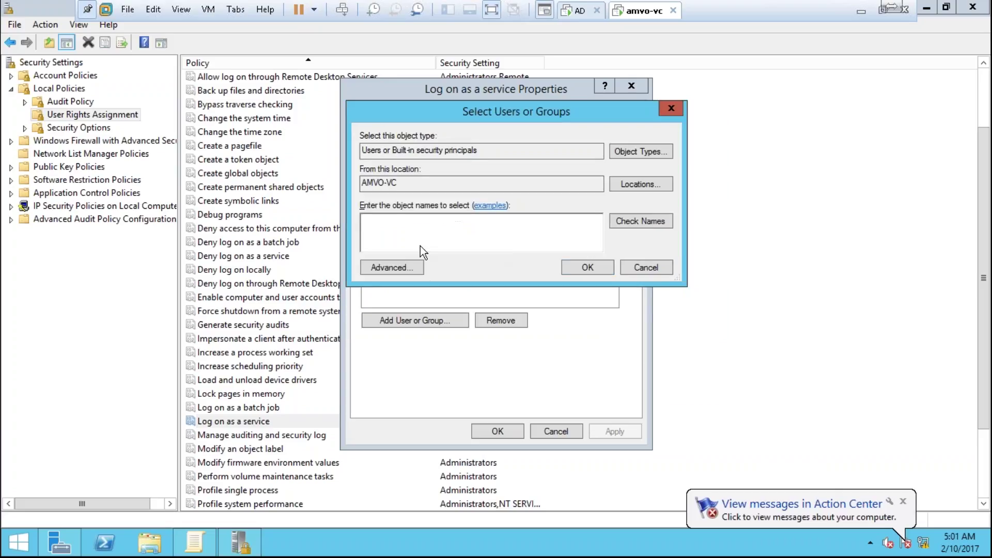
text(Adminis)
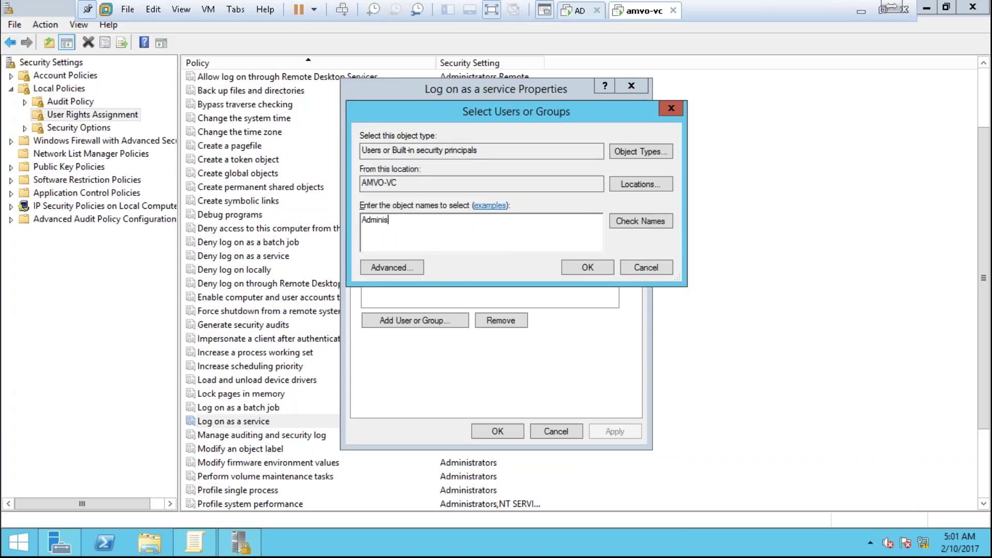
text(trator)
key(ctrl+k)
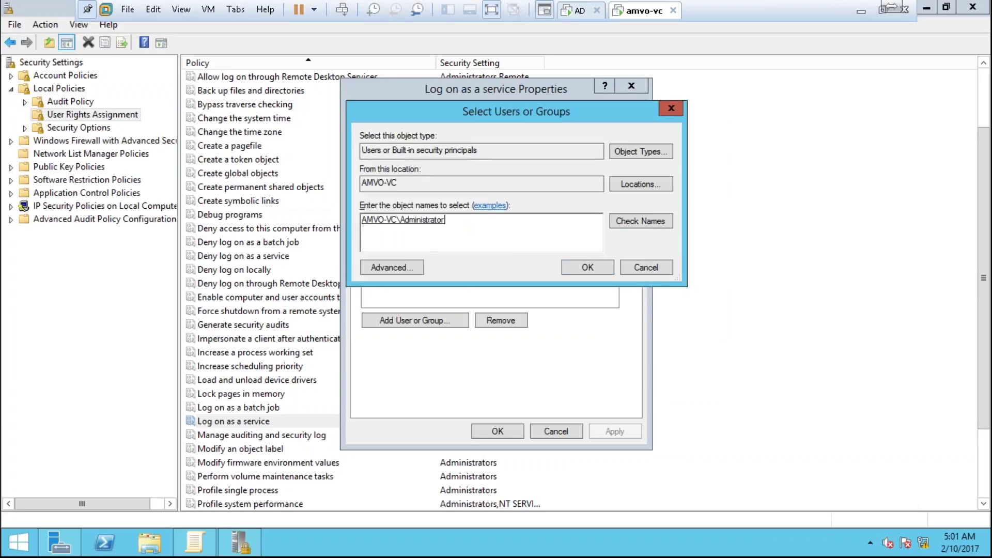
click(587, 271)
click(624, 435)
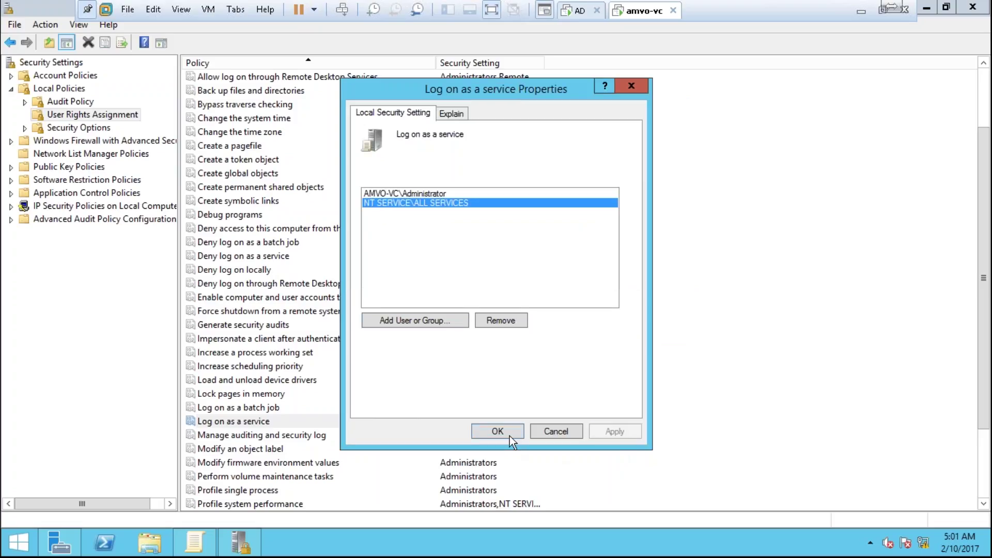
click(509, 435)
- Close Local Security Policy and the Local Group Policy Editor, and open File Explorer at This PC
click(970, 8)
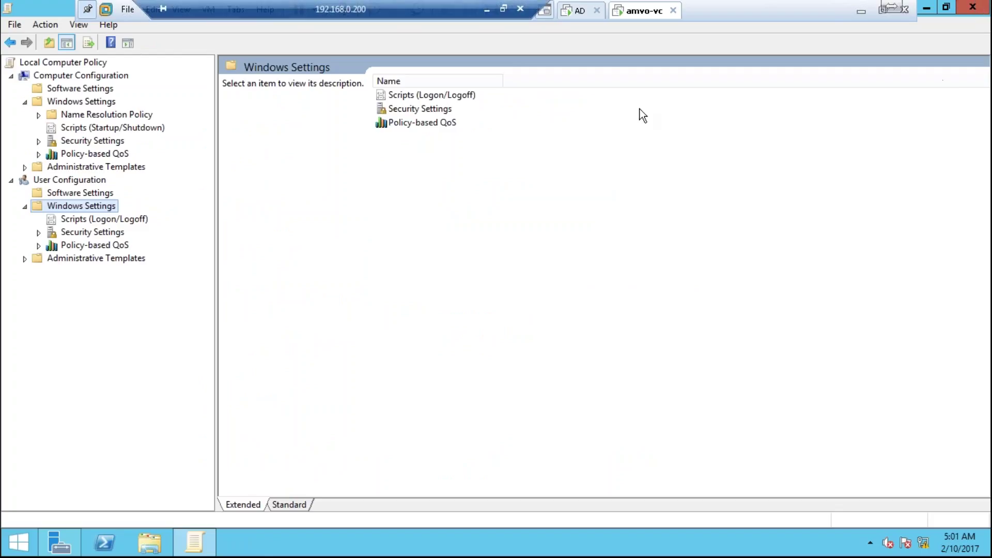
click(973, 7)
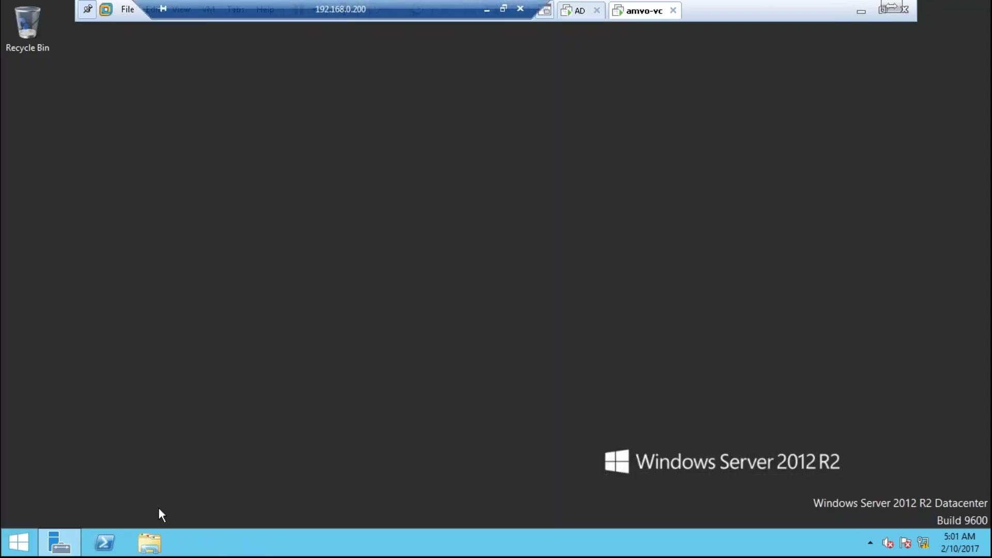
key(super+e)
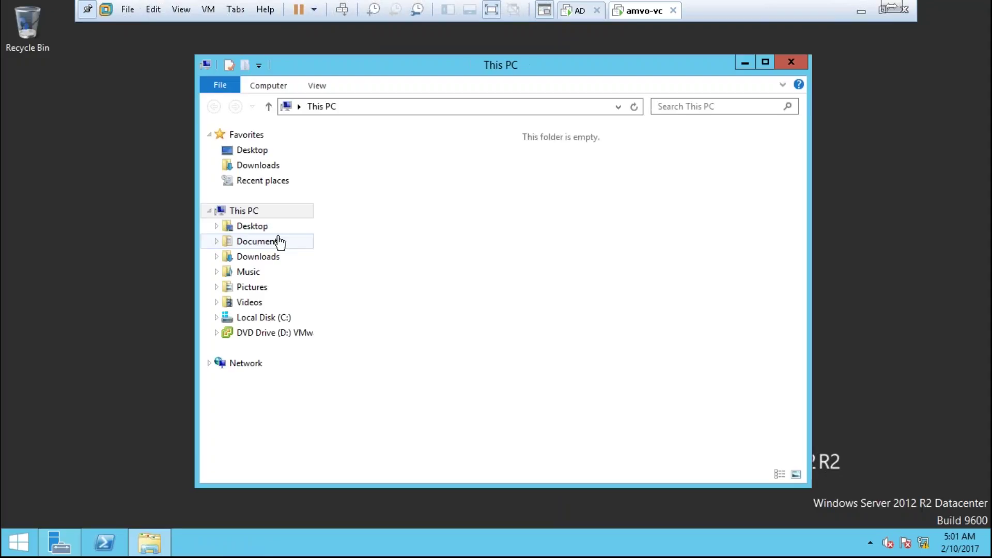
- Launch the vCenter installer with the autorun application on the VMware VIM DVD drive, and close File Explorer
double_click(419, 66)
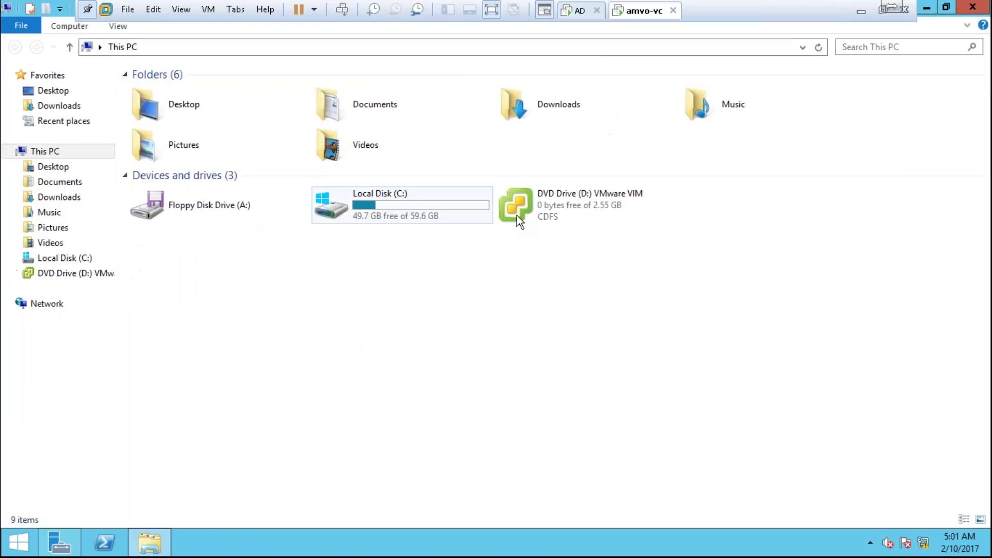
click(588, 209)
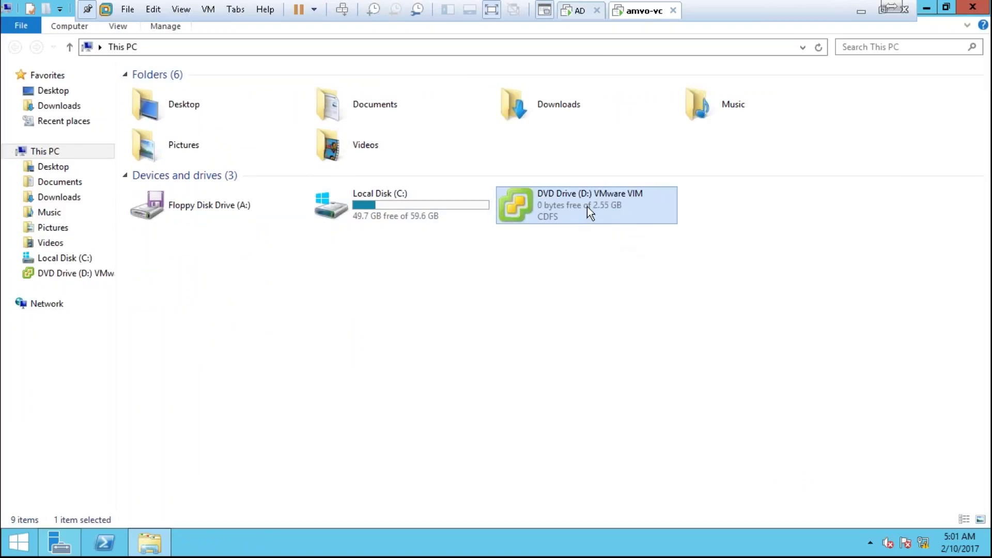
double_click(587, 206)
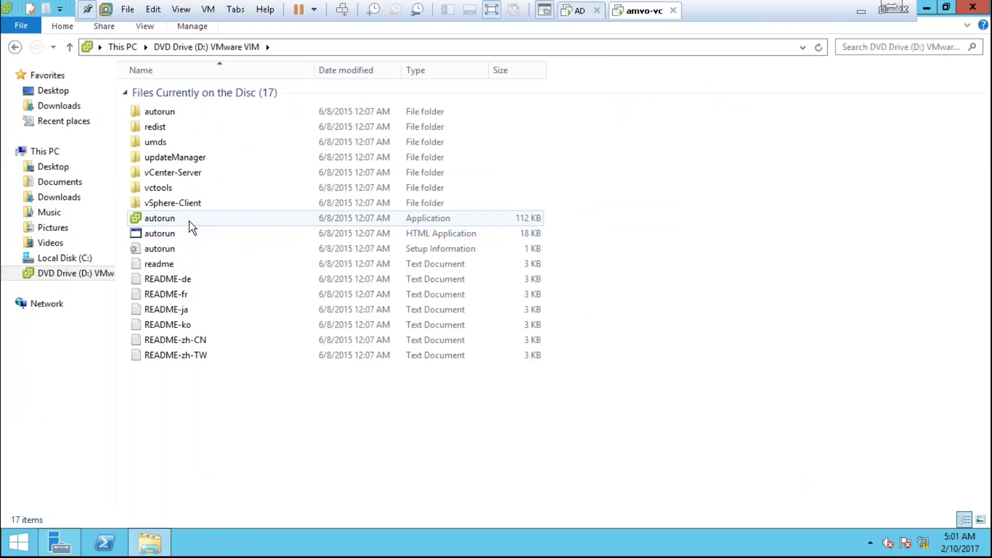
click(189, 222)
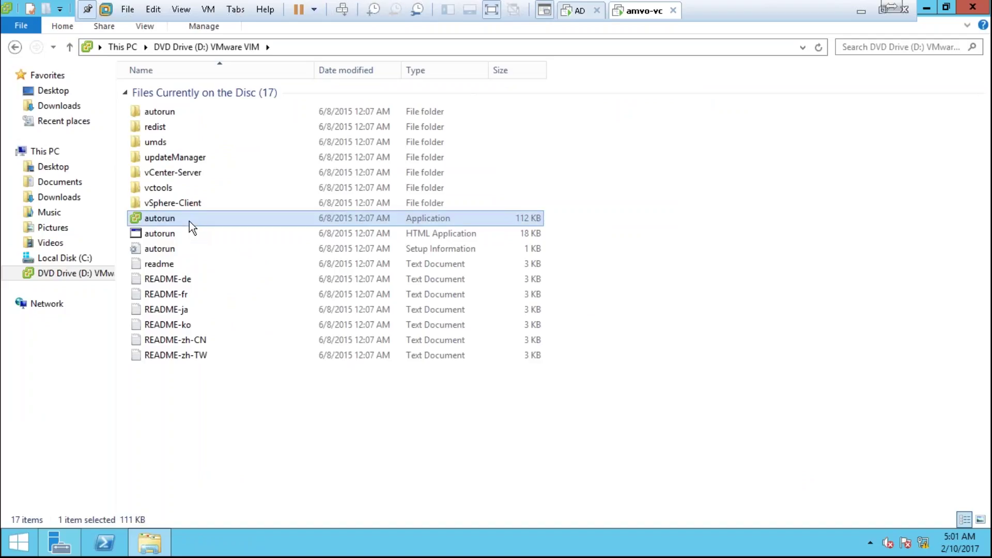
double_click(189, 221)
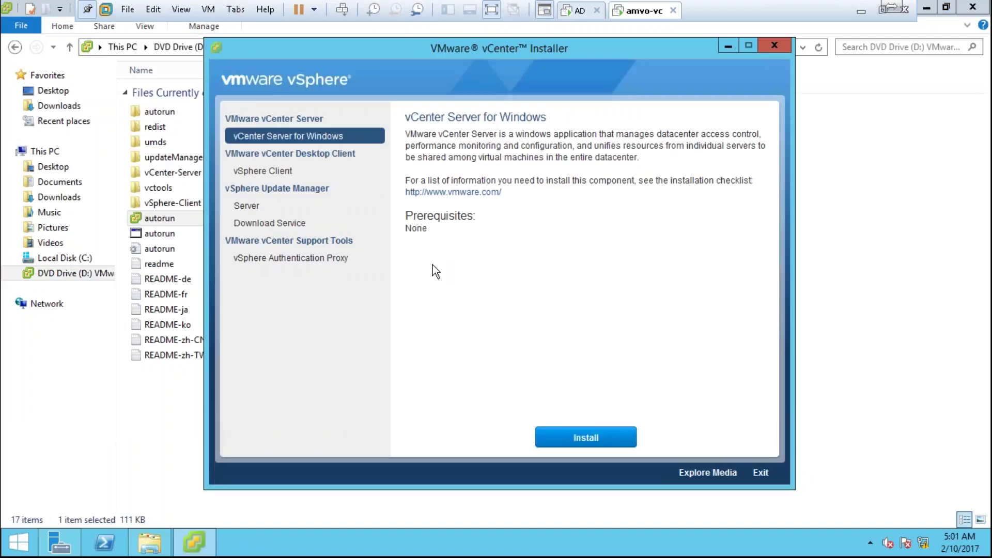
click(972, 6)
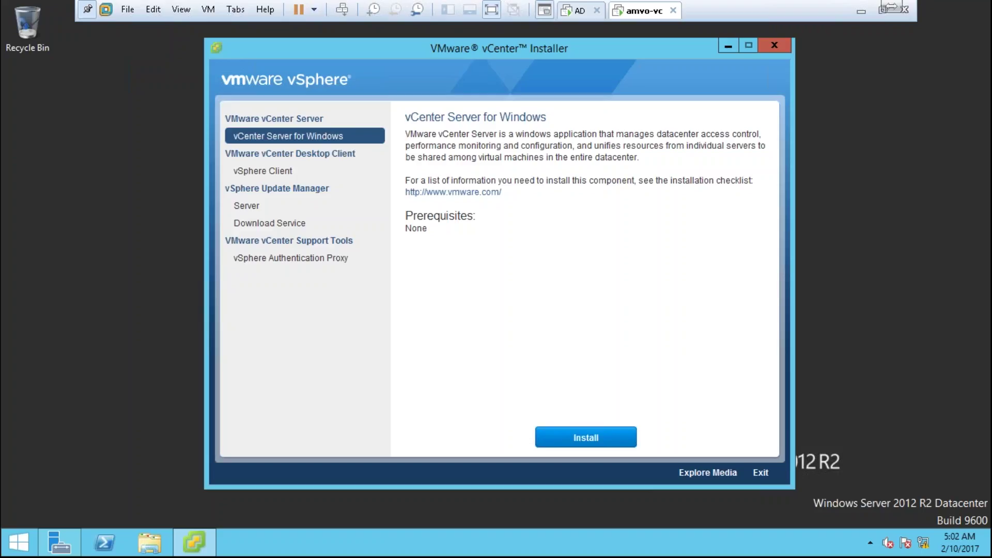
- Start installing vCenter Server for Windows, dismiss the tcpip.sys warning and accept the license agreement
click(568, 445)
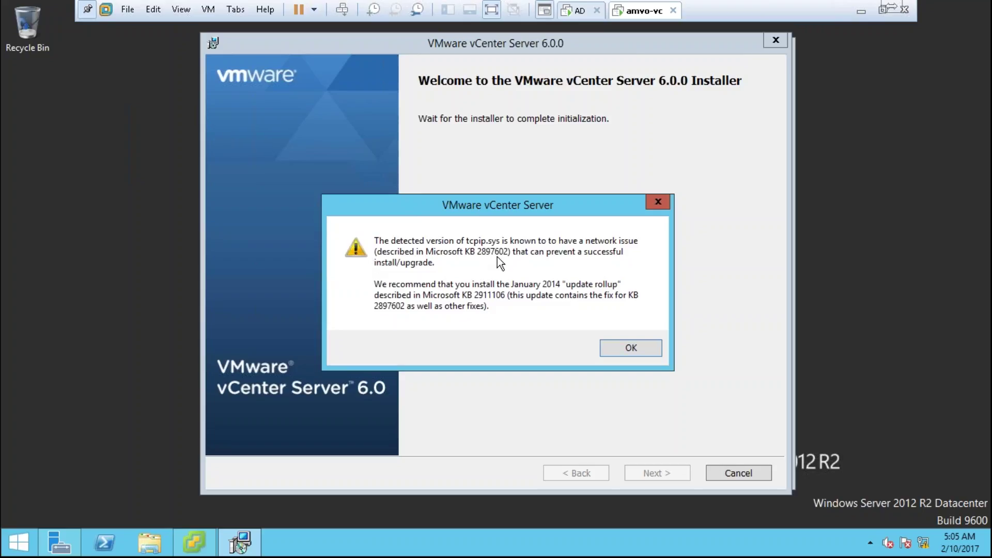
click(632, 347)
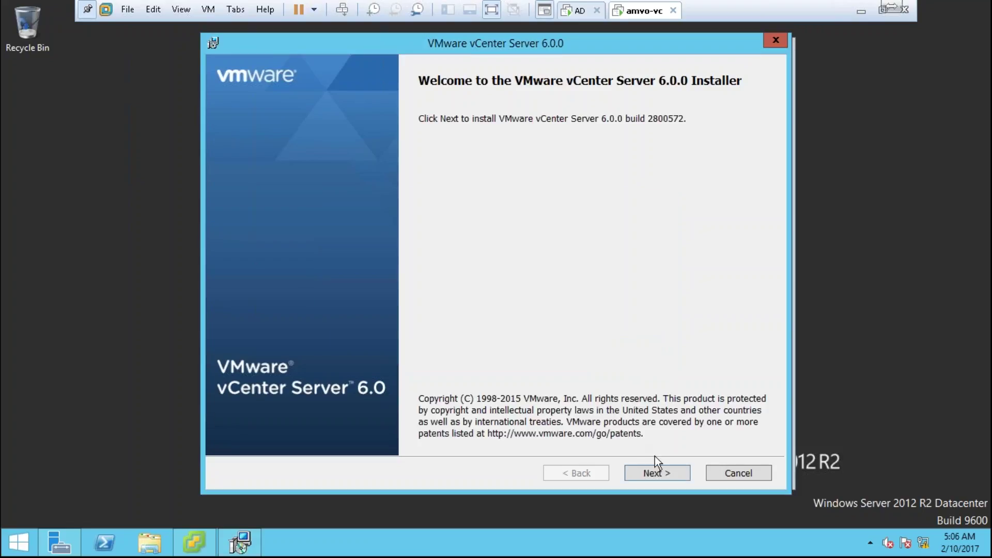
click(663, 467)
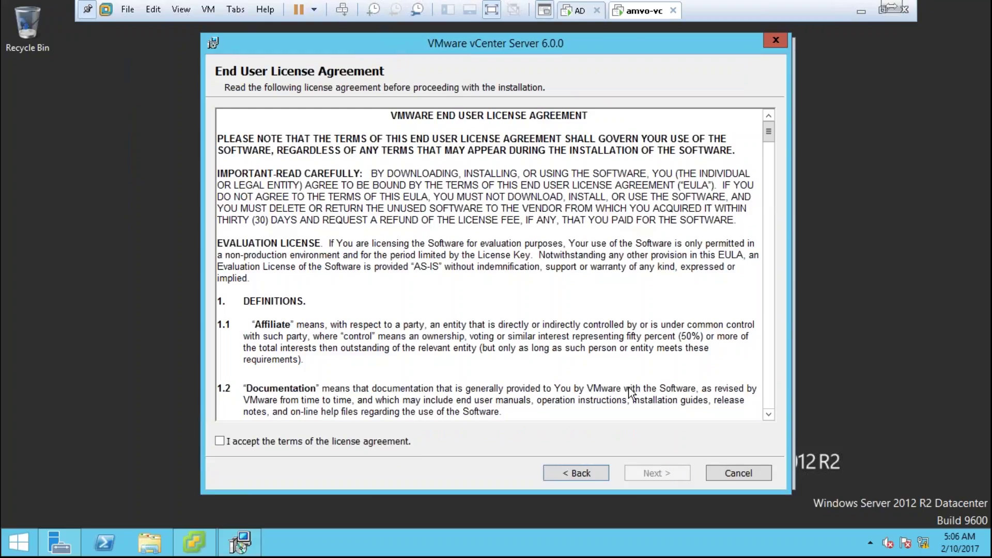
click(230, 441)
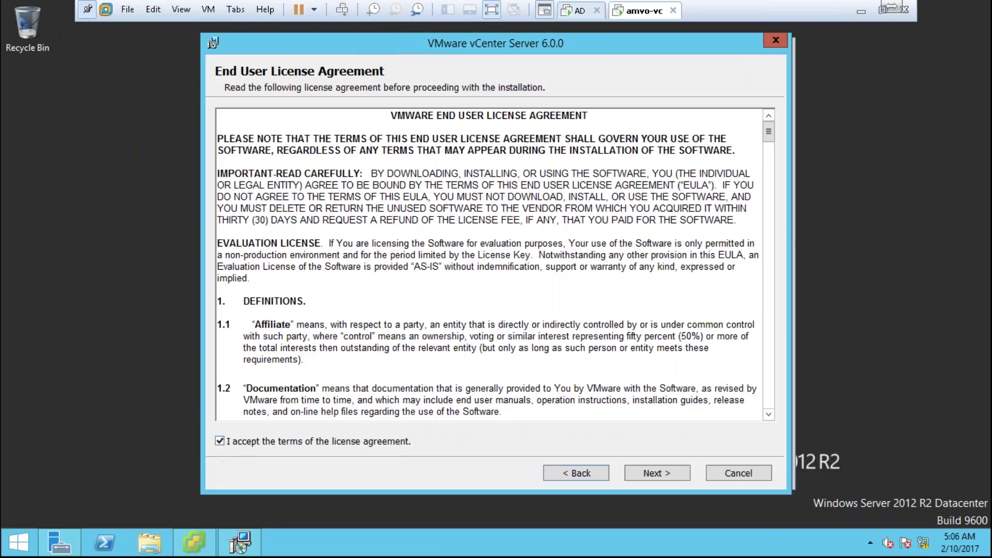
click(661, 473)
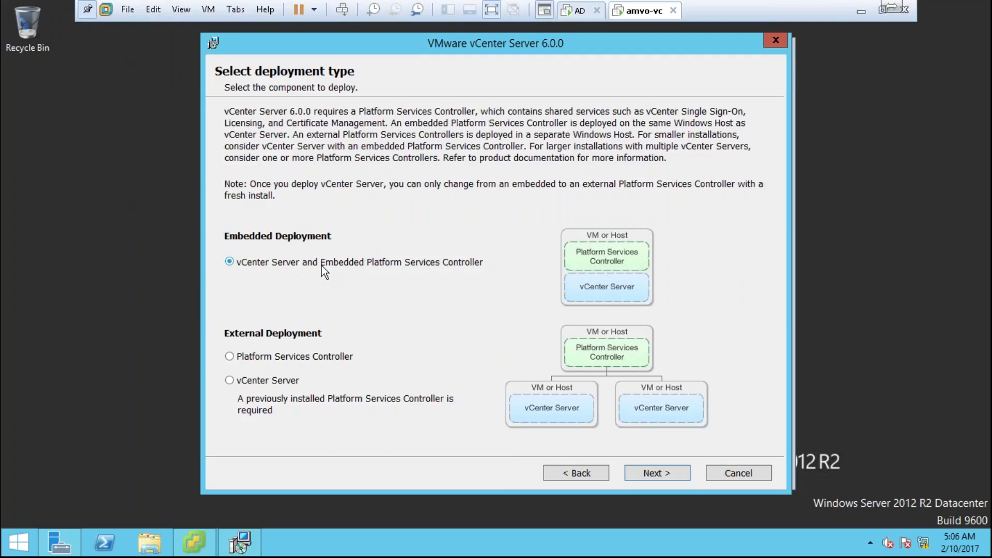
- Deploy vCenter Server with an embedded Platform Services Controller, using amvo-vc.idesigned.com as the system name
click(649, 472)
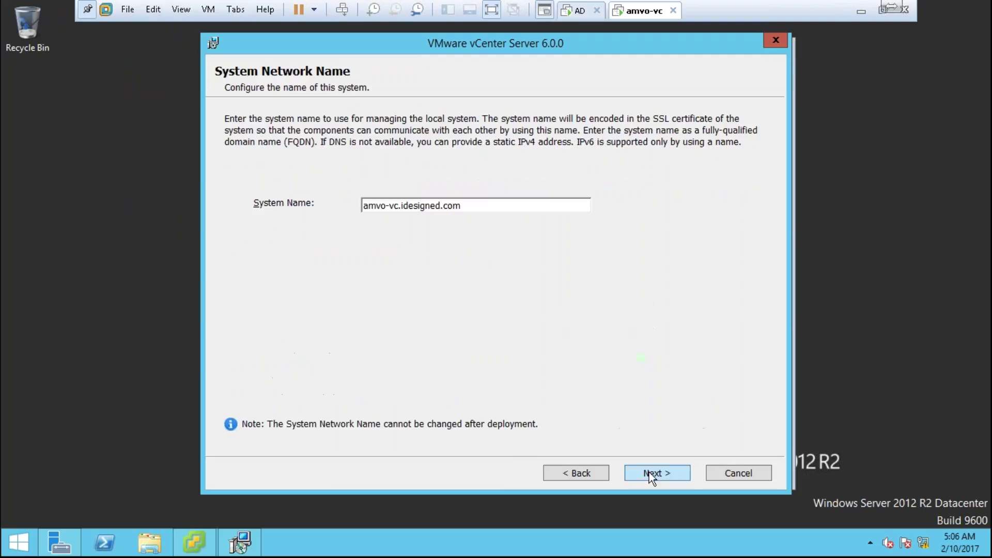
key(shift+Left)
key(shift+Left)
key(shift+Left)
key(shift+Left)
key(shift+Left)
key(shift+Left)
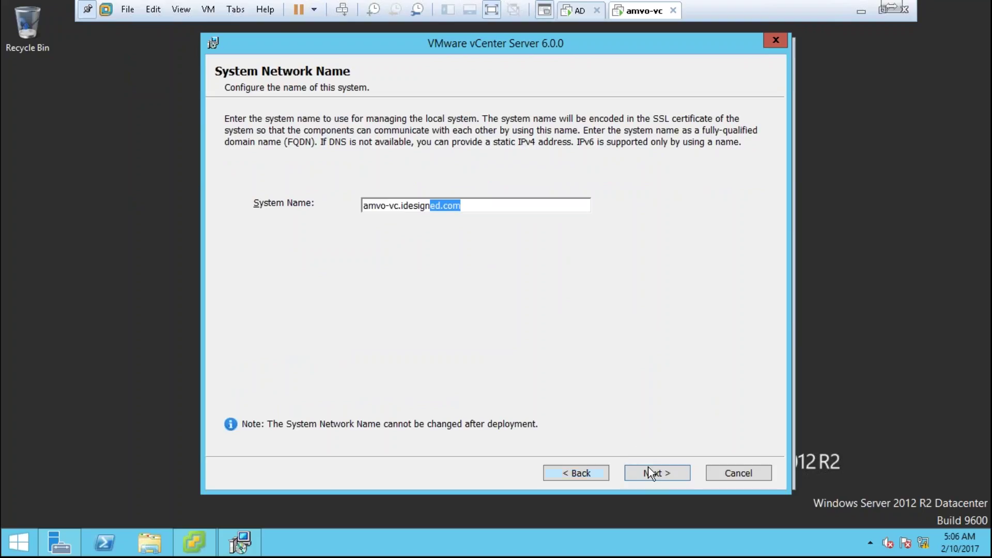
click(671, 472)
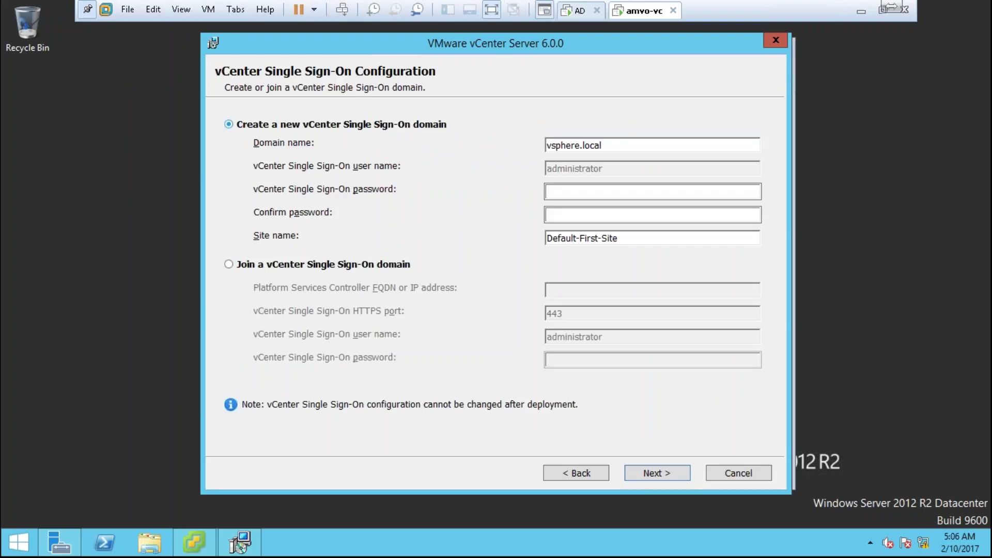
- Create the Single Sign-On domain vsphere.local with its administrator password at site Default-First-Site, and accept the Windows Local System Account for the service
double_click(601, 145)
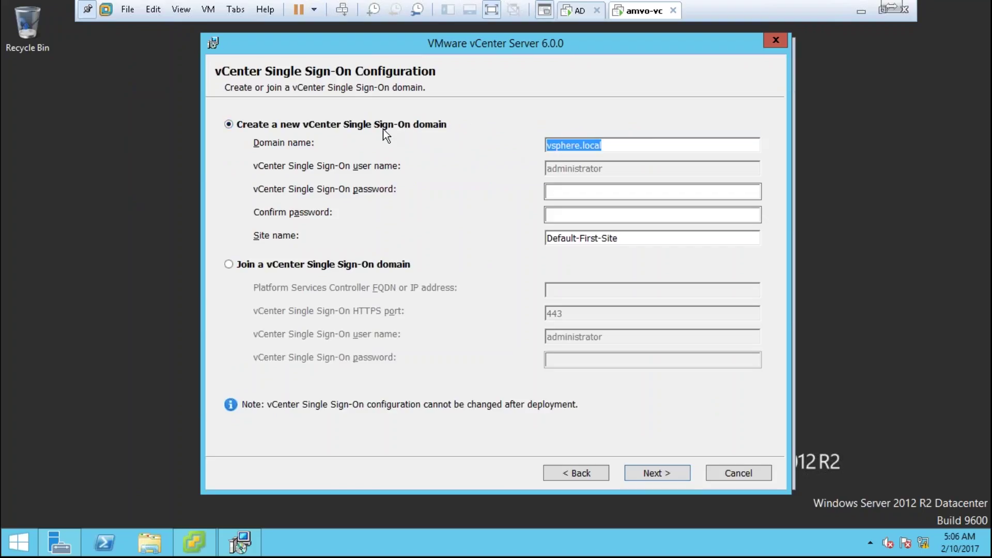
click(622, 151)
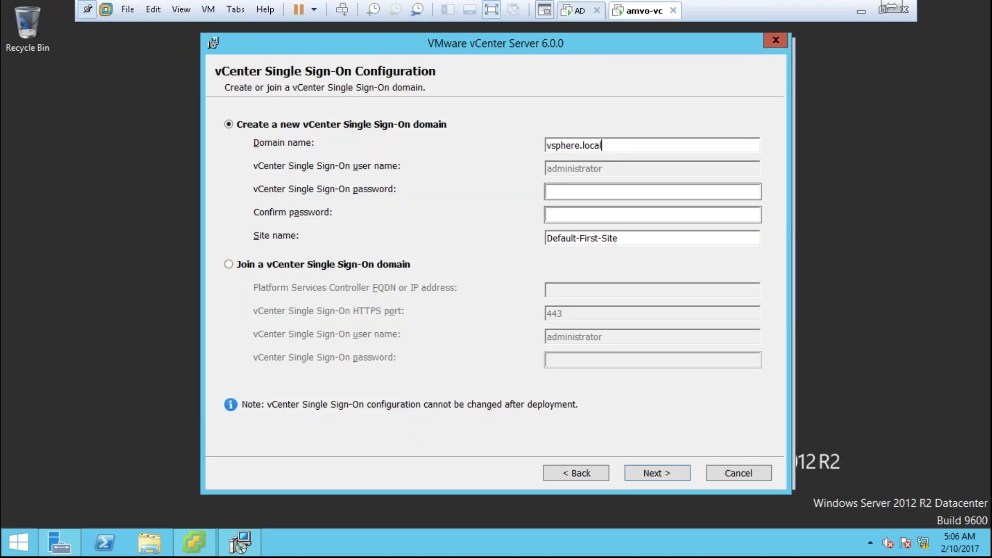
click(602, 196)
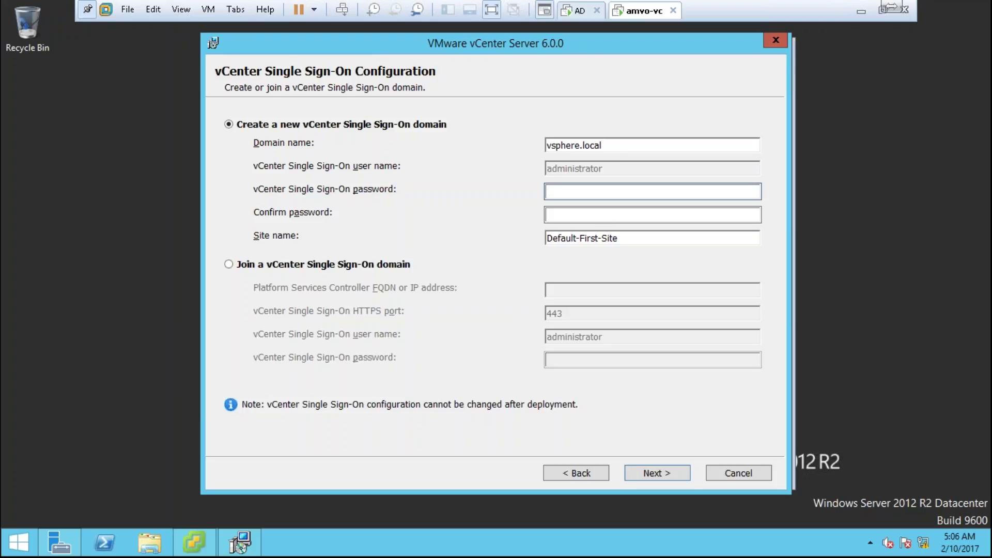
text(••••••••)
key(Tab)
text(••••••••)
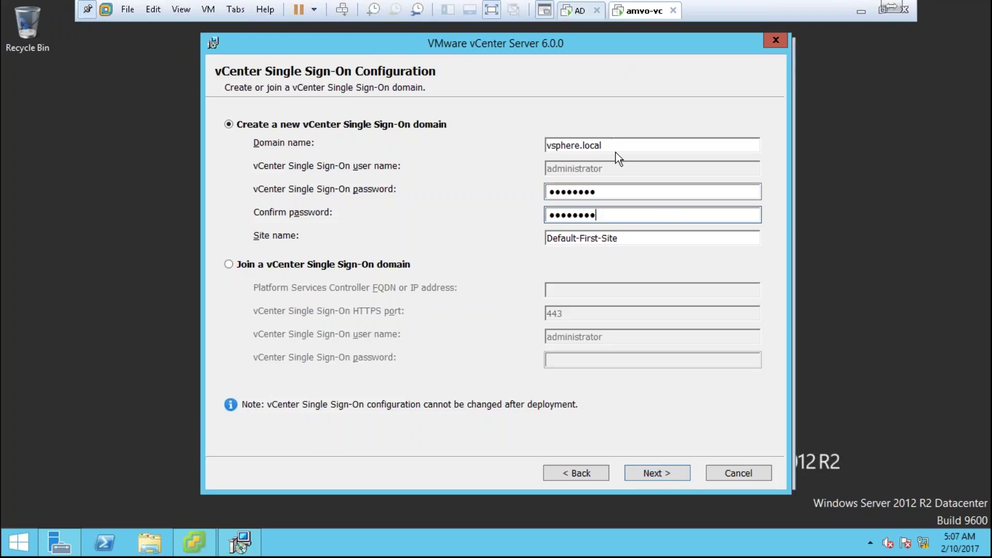
double_click(601, 145)
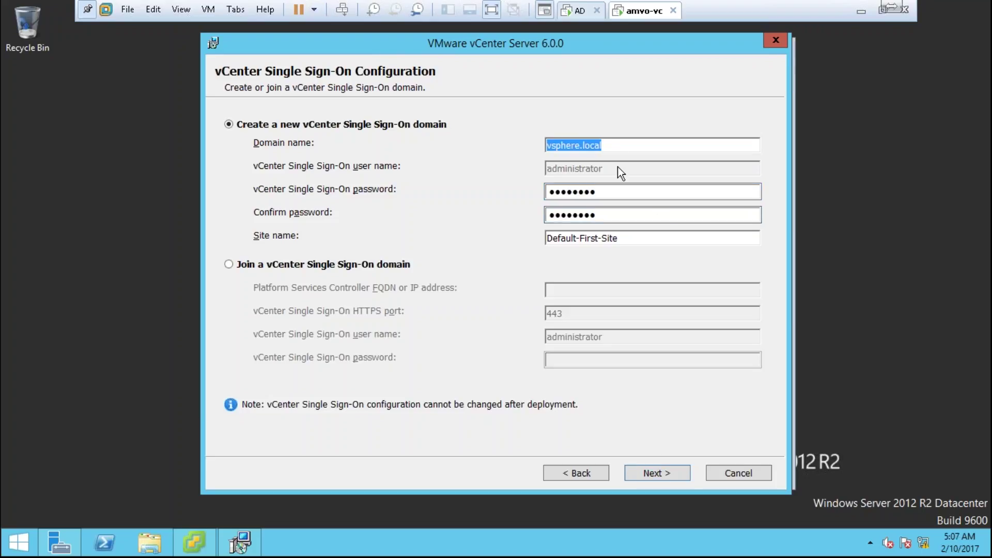
drag(554, 191, 597, 192)
key(ctrl+a)
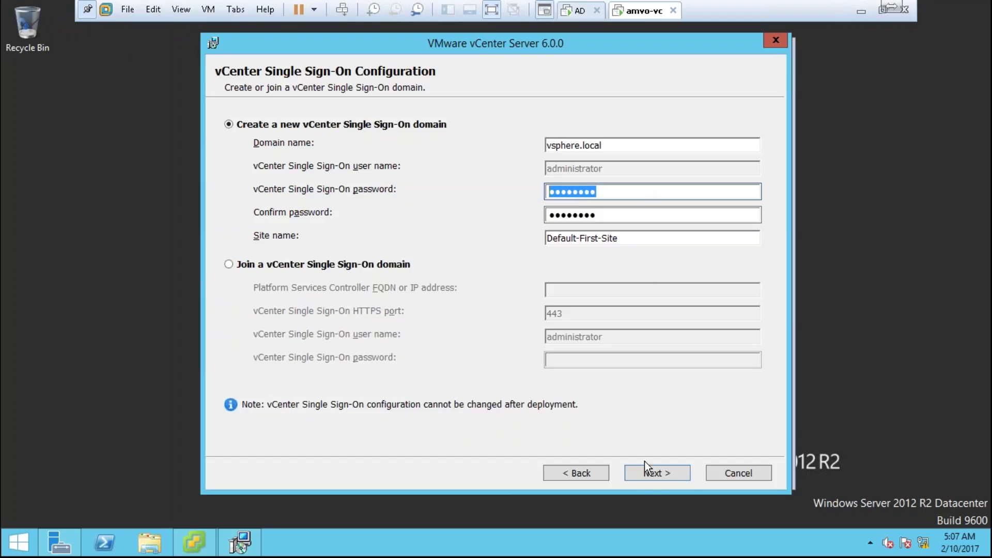
click(677, 473)
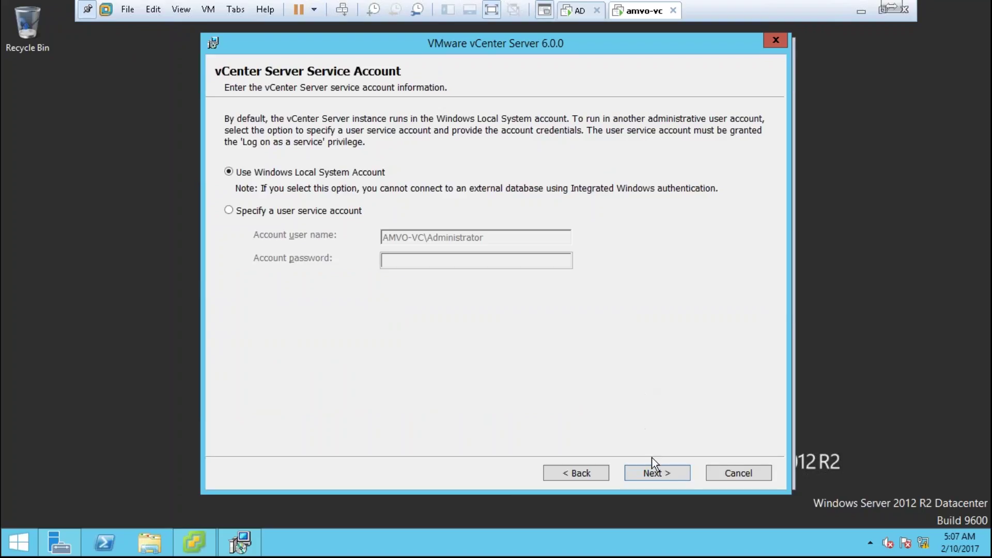
key(Return)
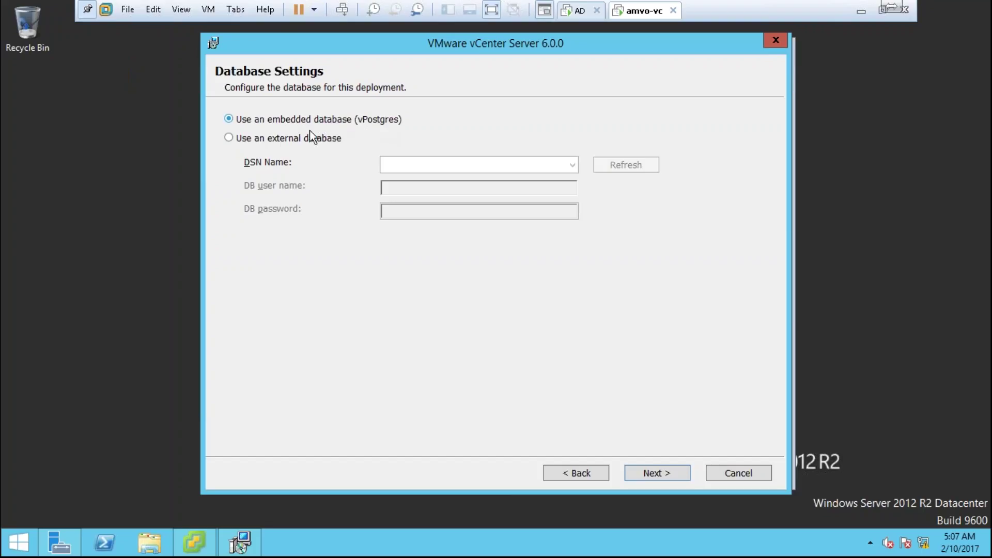
click(304, 139)
click(572, 166)
click(320, 129)
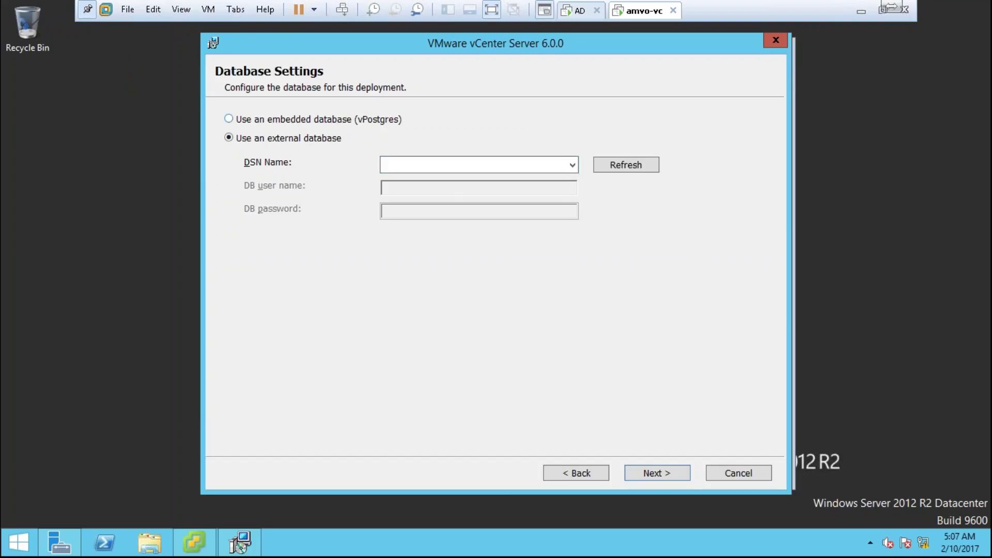
click(342, 120)
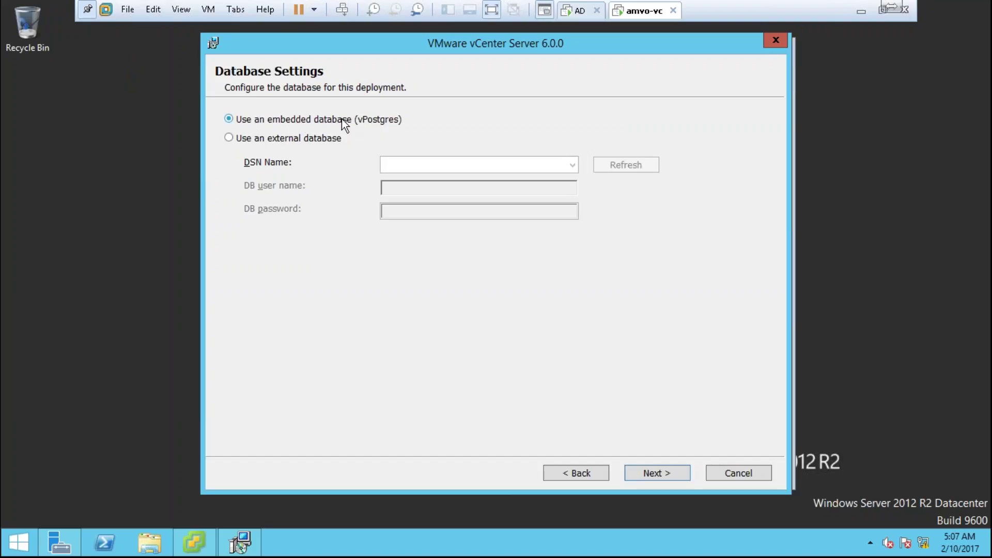
- Accept the embedded vPostgres database with the default ports and destination directories, and start the vCenter Server installation
click(671, 467)
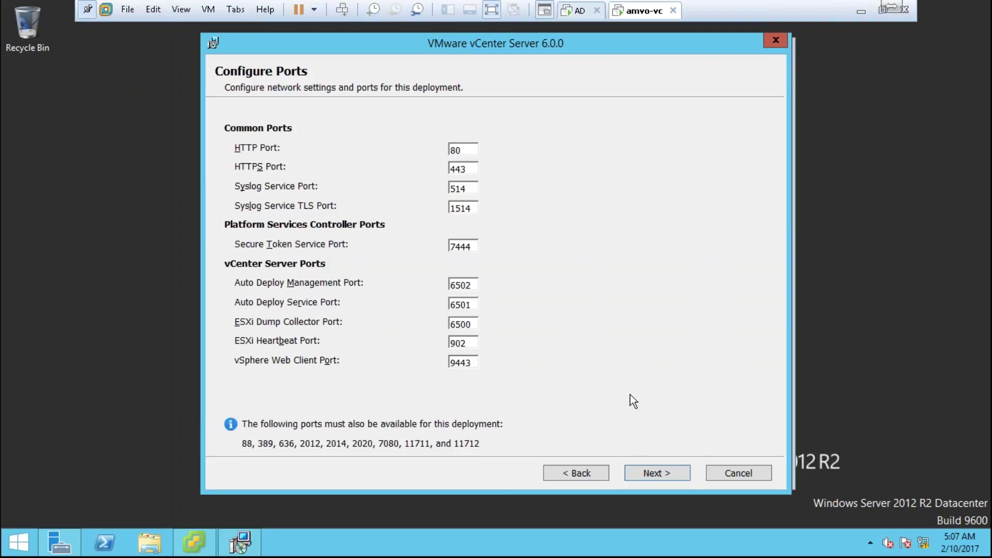
click(656, 473)
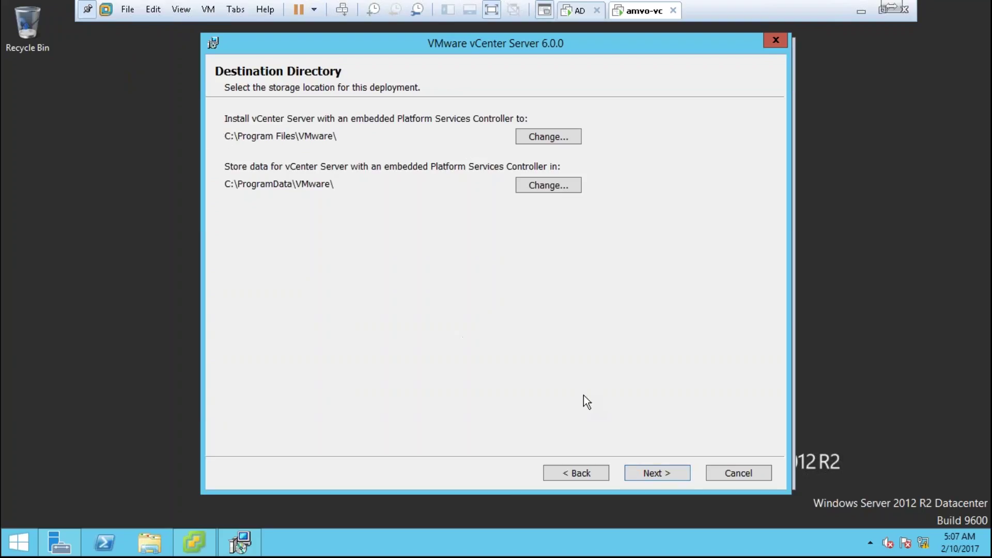
click(661, 474)
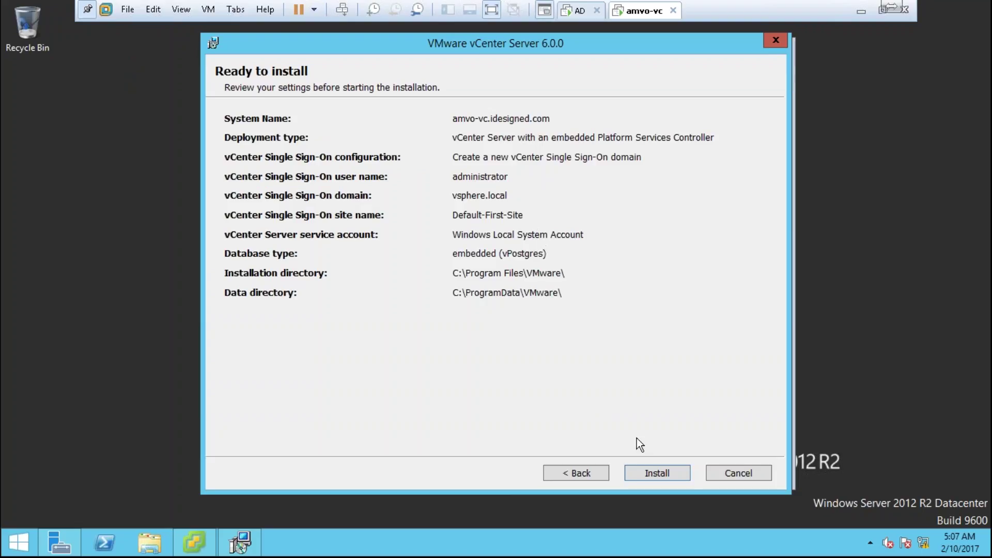
click(652, 471)
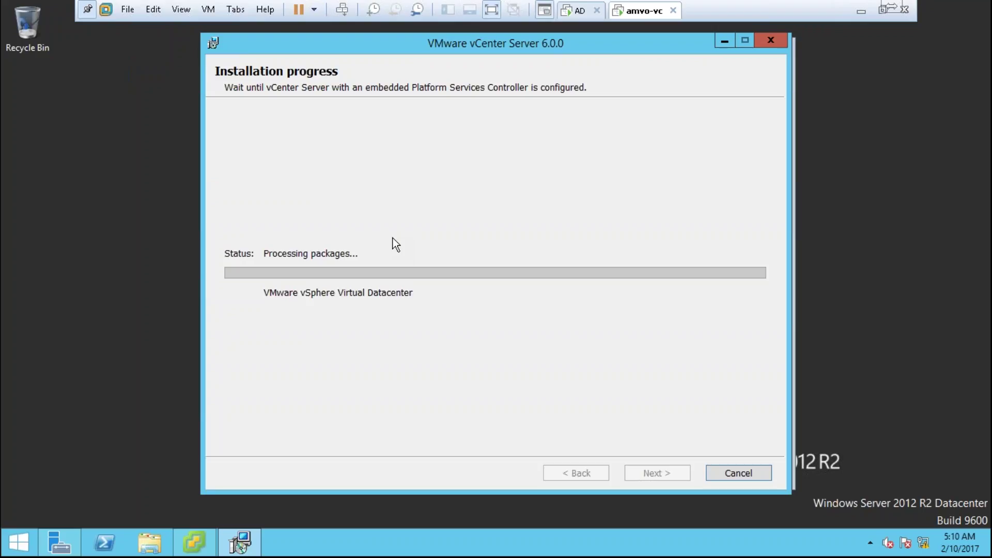
- Switch to Server Manager, maximize it and open the Add Roles and Features Wizard
click(58, 547)
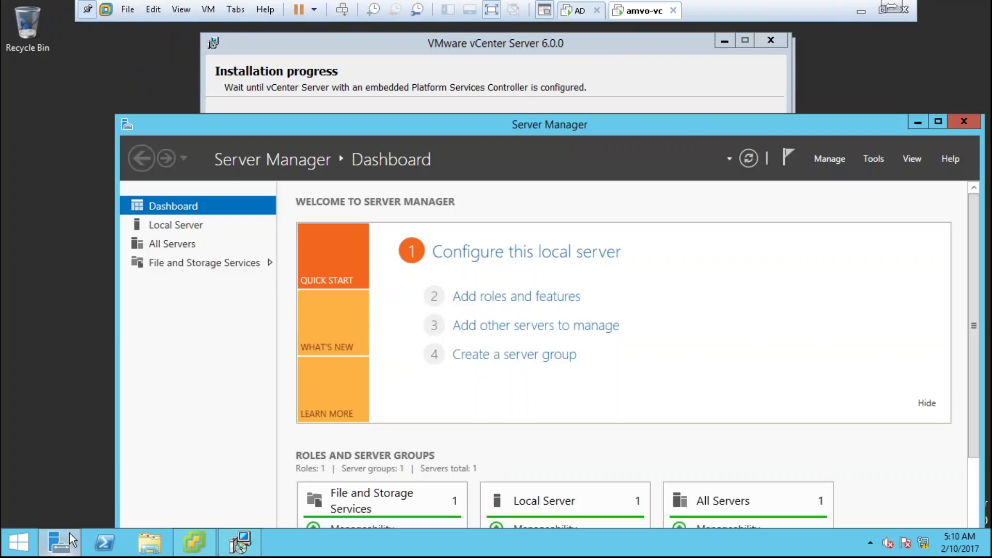
double_click(321, 126)
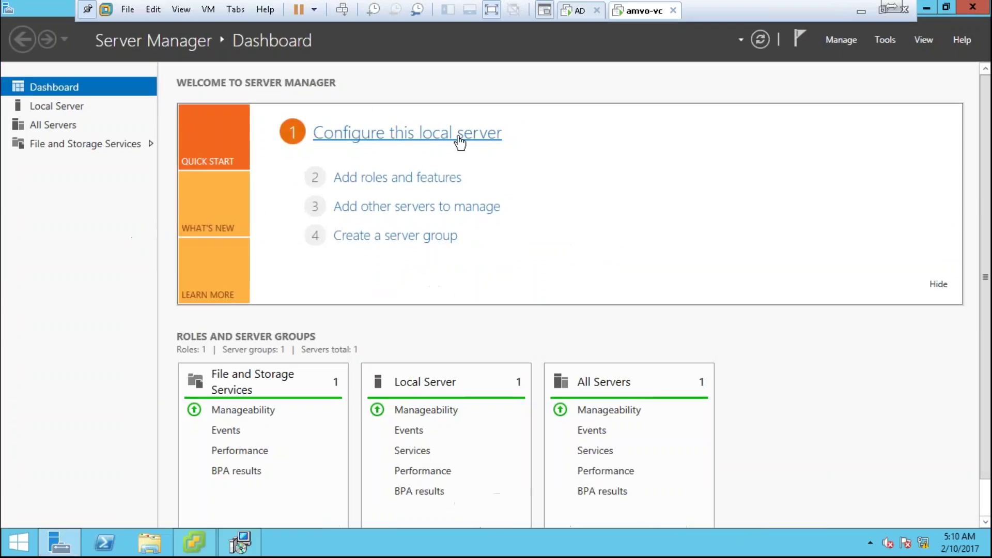
click(837, 46)
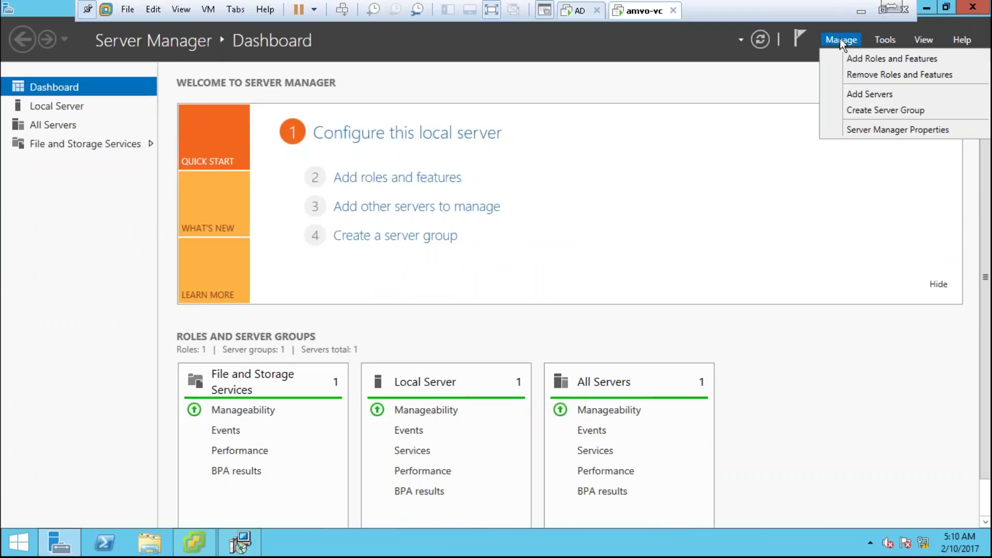
click(894, 58)
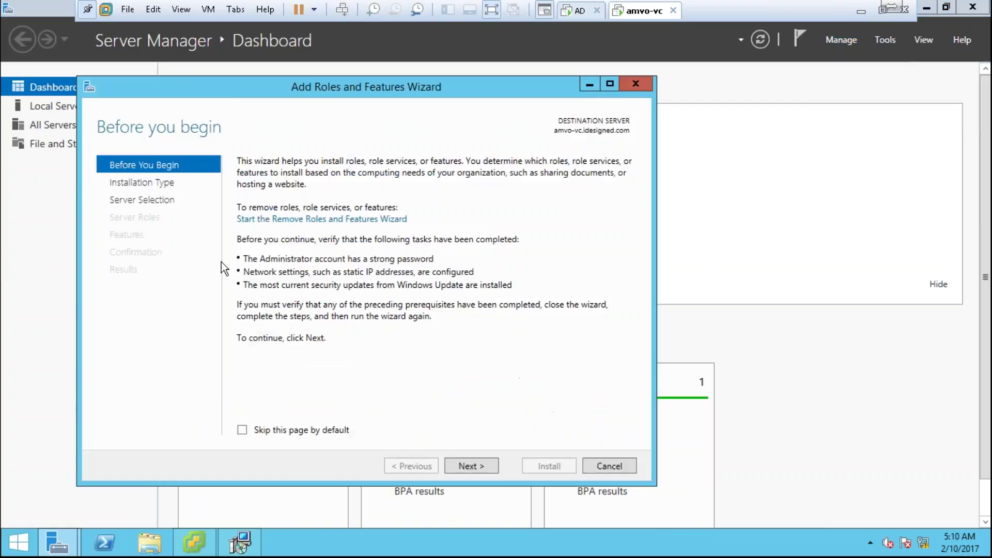
- Proceed with a role-based or feature-based installation on the default destination server to reach the server roles selection
click(483, 469)
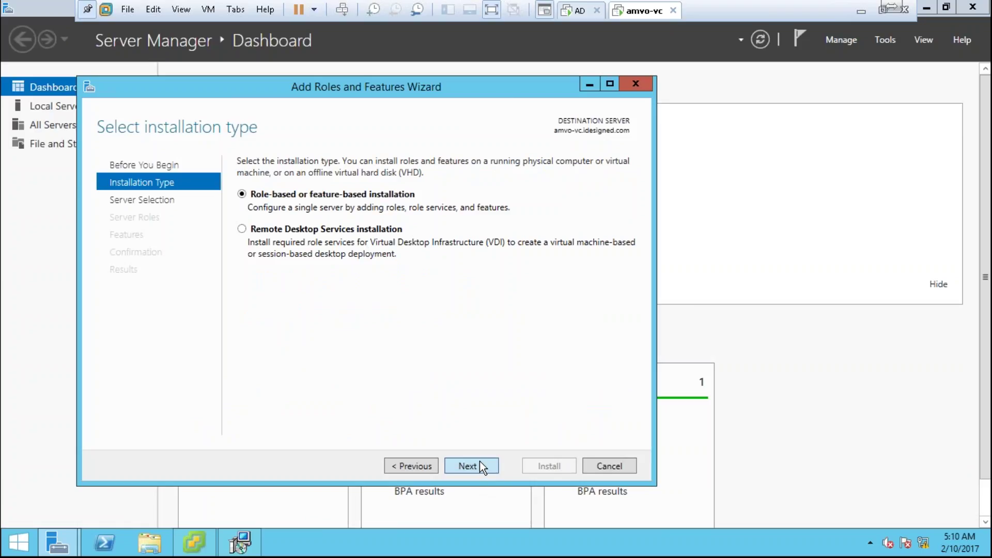
click(480, 463)
click(480, 464)
click(480, 465)
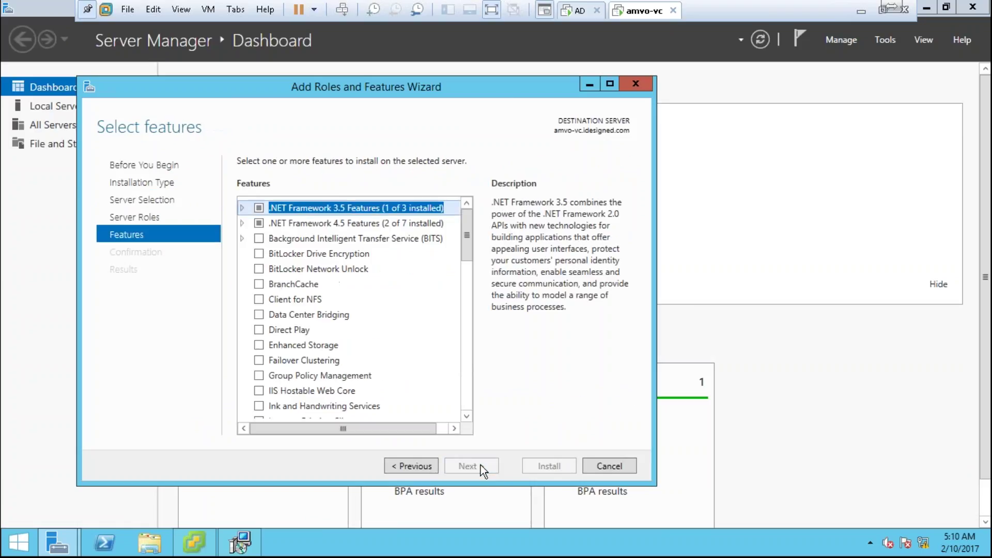
click(429, 468)
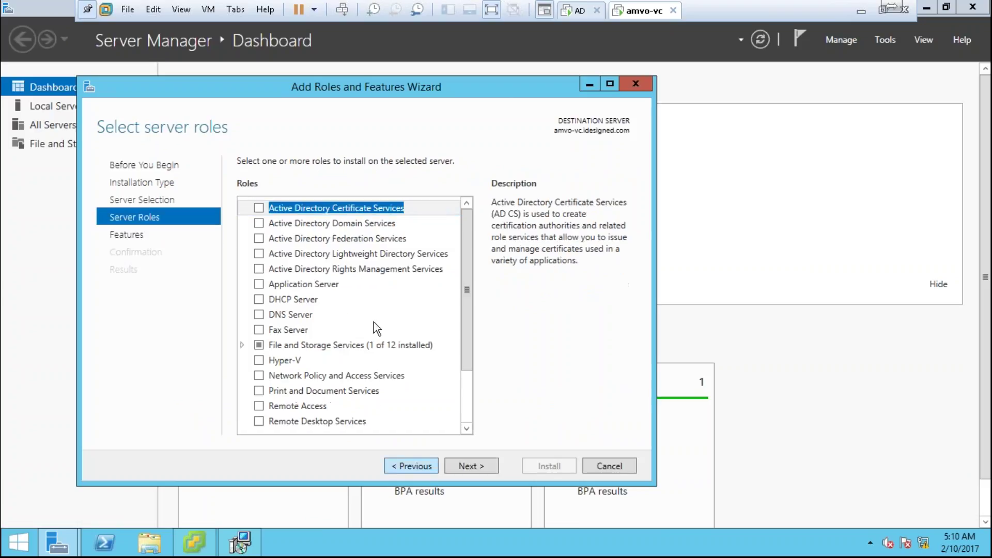
- Examine the Active Directory Domain Services and DNS Server role descriptions, then cancel the wizard and close Server Manager
click(312, 224)
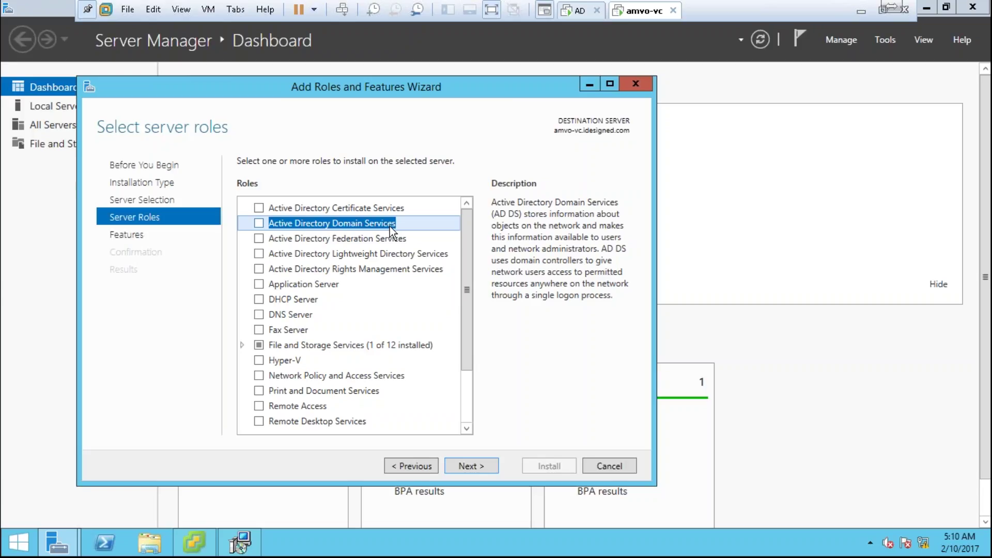
click(299, 315)
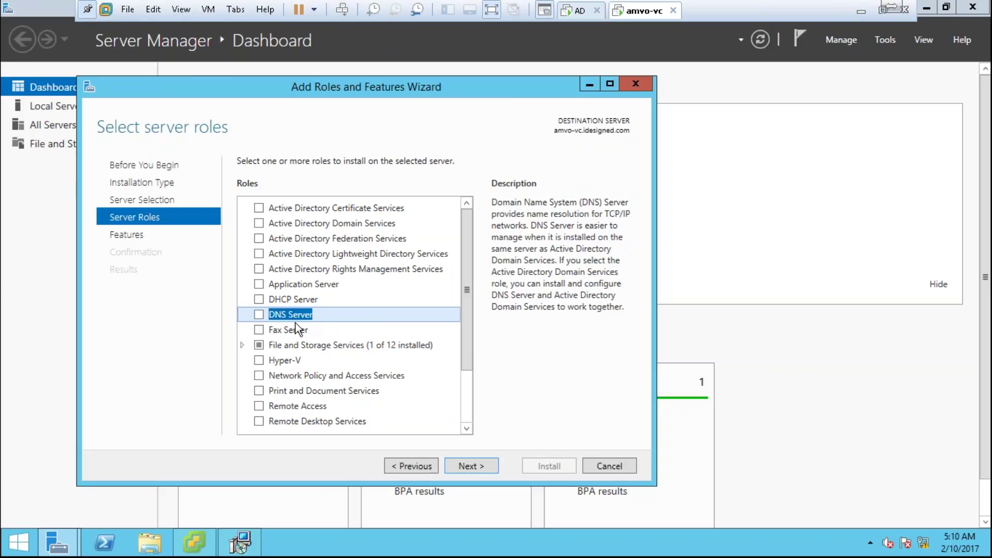
click(362, 224)
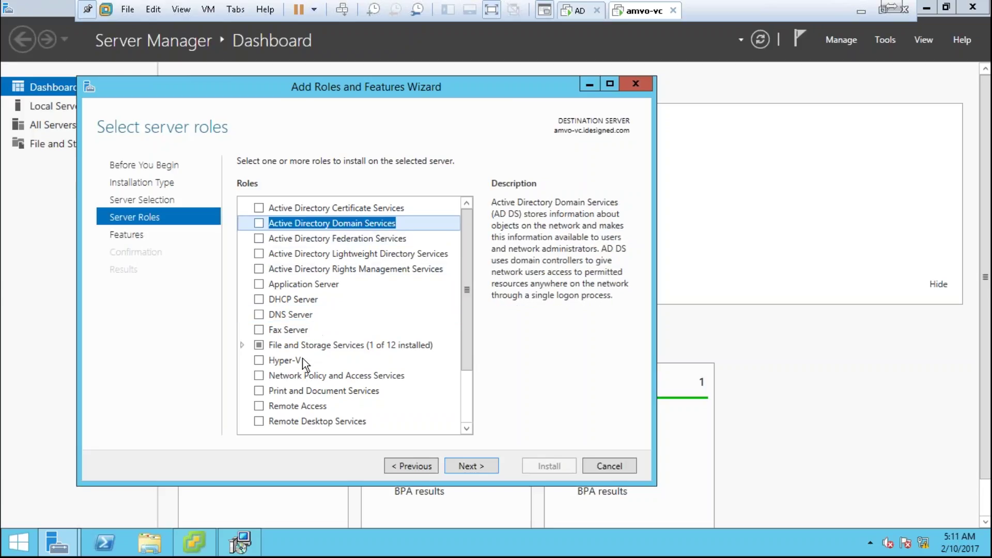
click(309, 315)
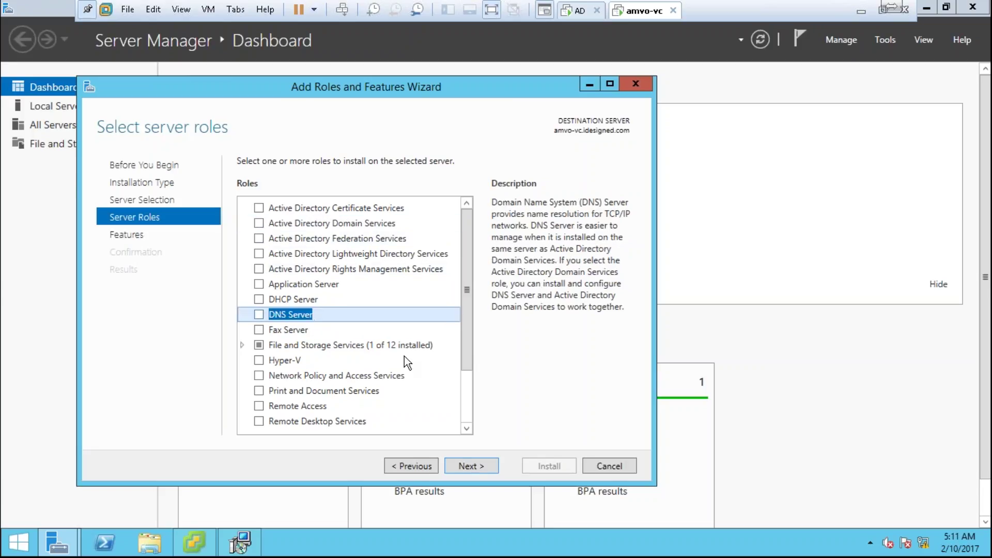
click(610, 466)
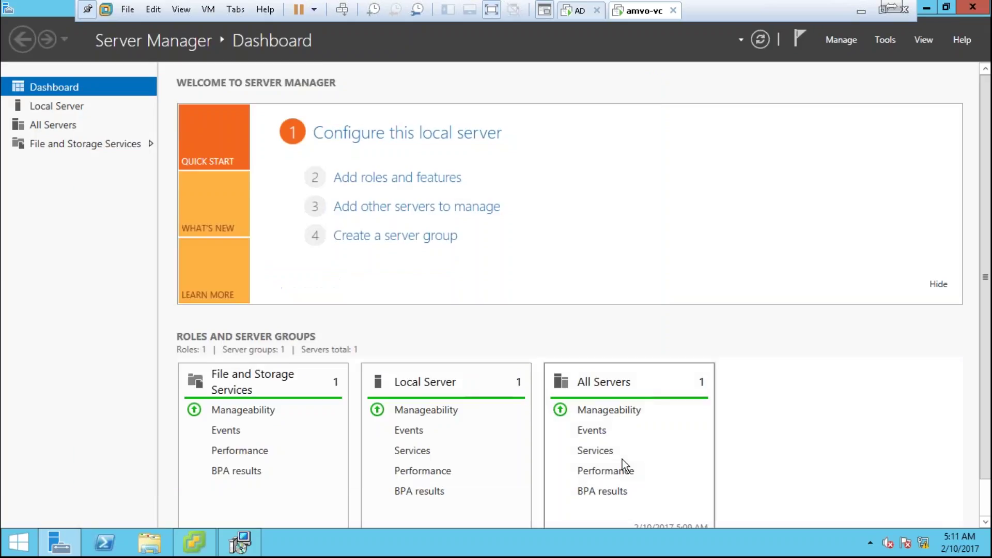
click(963, 6)
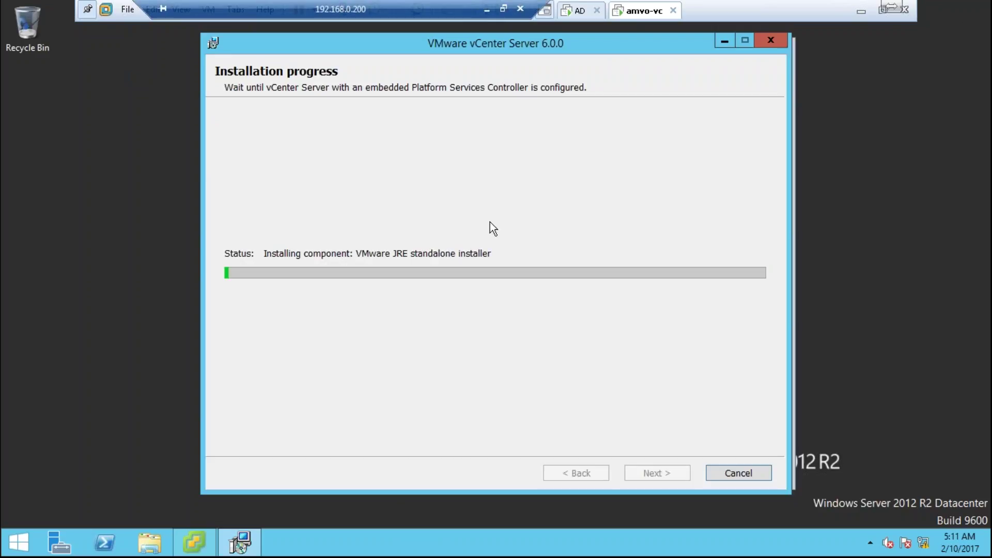